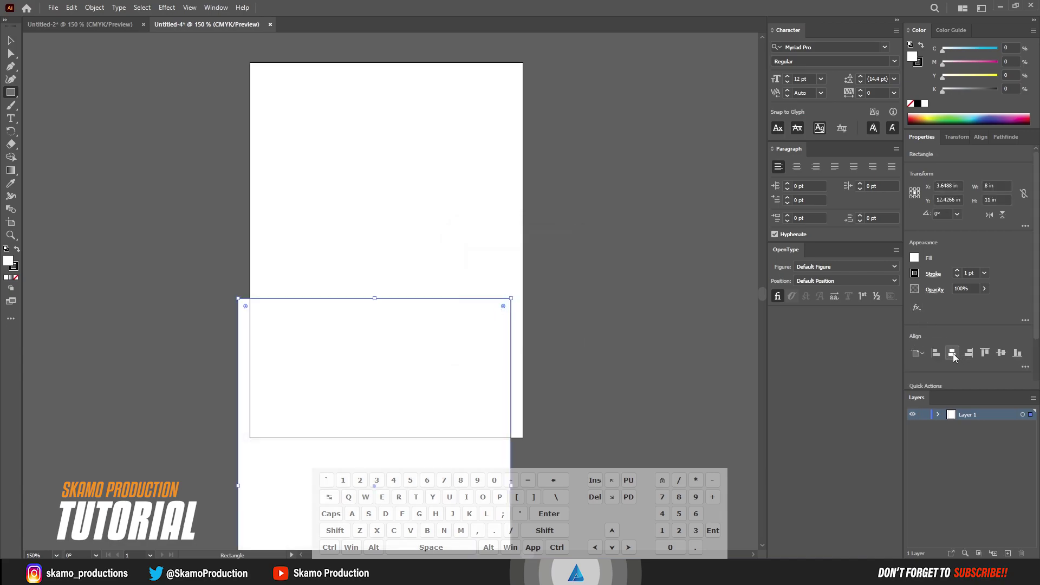
Align the rectangle to the artboard's horizontal and vertical centres and set its fill to 91% black
{"action": "left_click", "coordinate": [952, 354]}
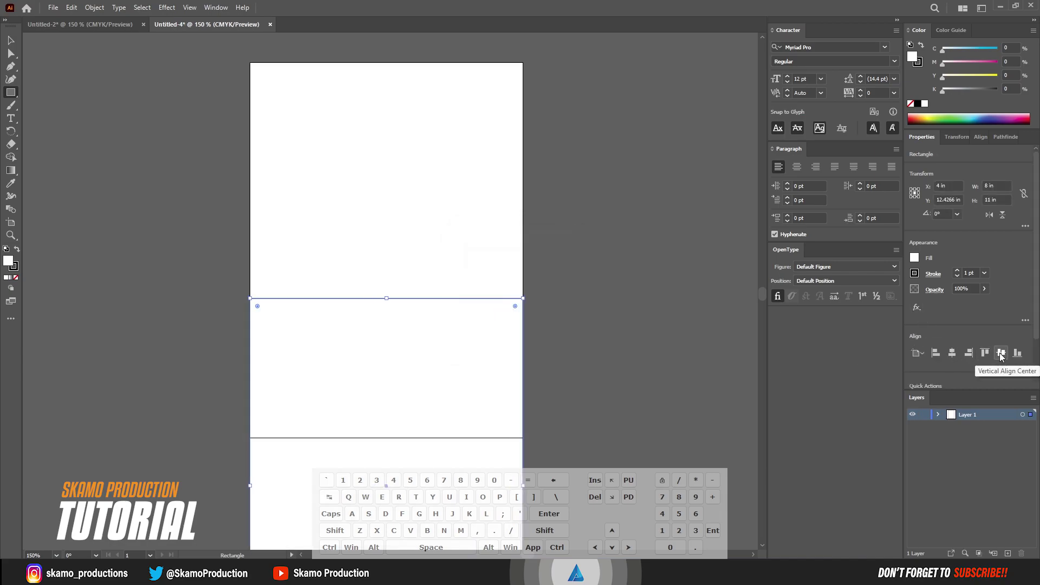
{"action": "left_click", "coordinate": [1002, 354]}
{"action": "left_click", "coordinate": [11, 41]}
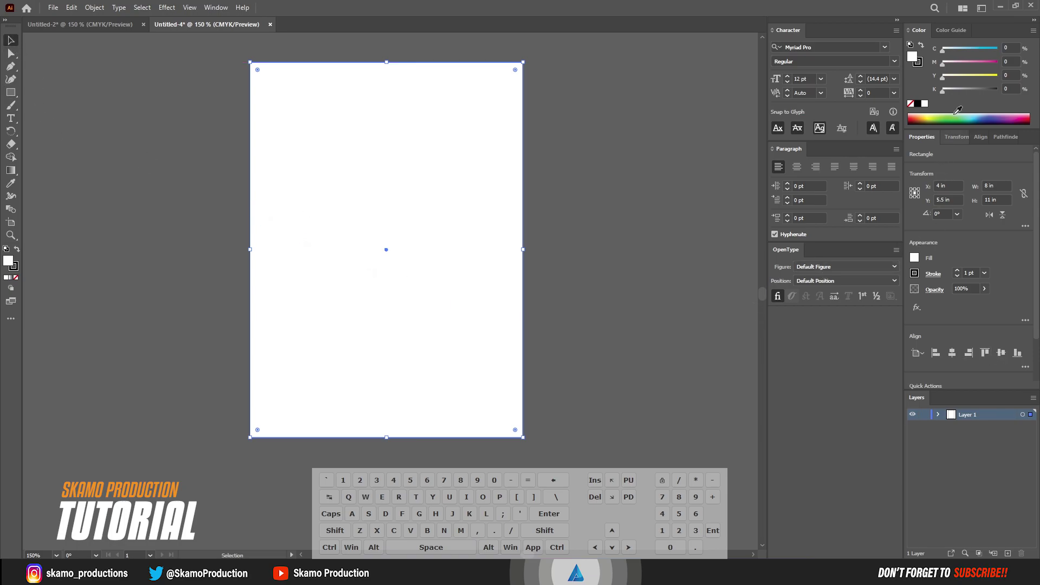
{"action": "left_click_drag", "start_coordinate": [947, 91], "coordinate": [994, 92]}
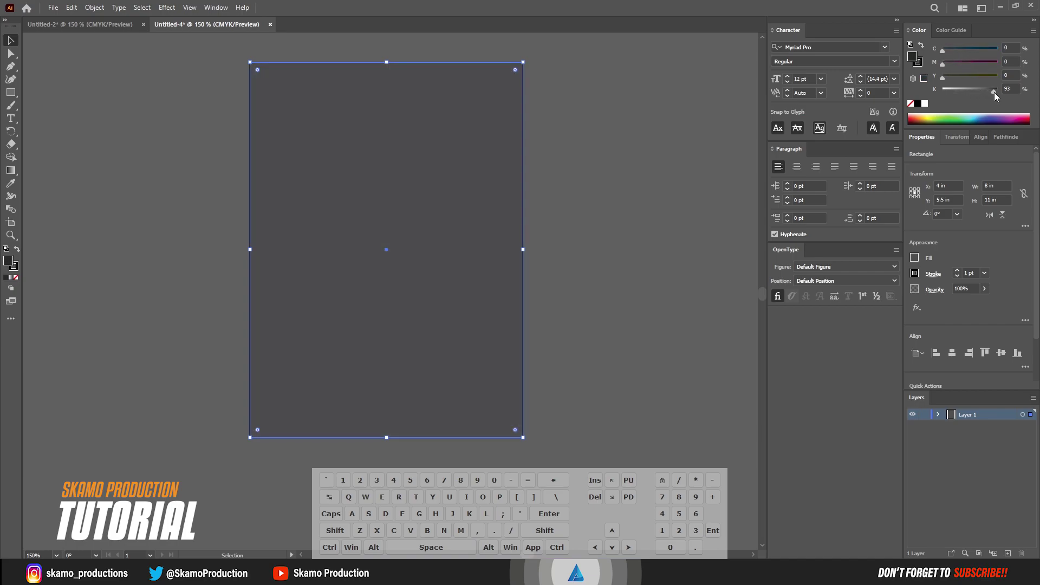
{"action": "left_click_drag", "start_coordinate": [996, 89], "coordinate": [993, 89]}
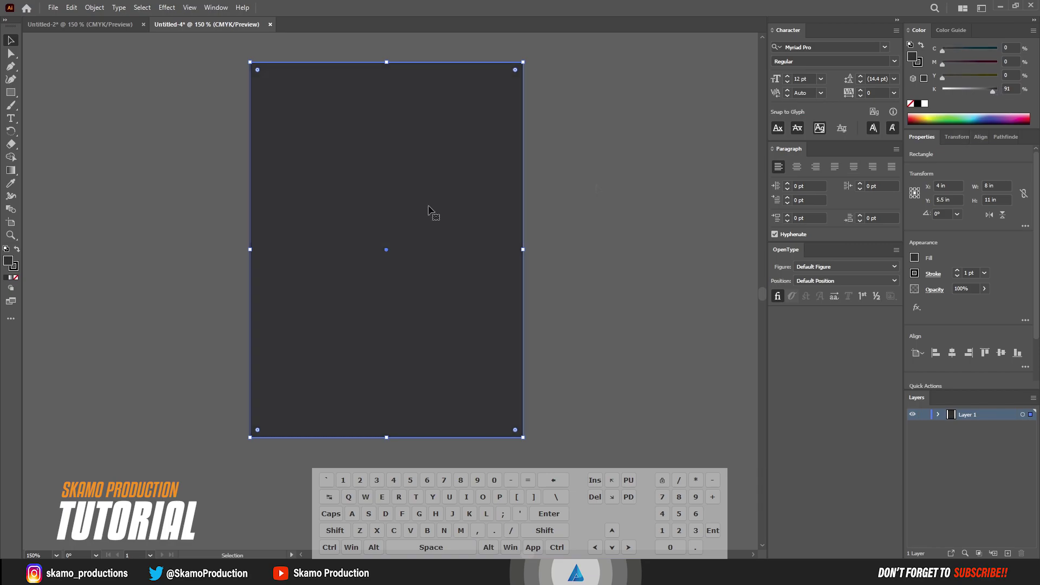
Draw an upright hexagon with the Polygon Tool, round its corners, and place it over the background's top-left
{"action": "left_click", "coordinate": [167, 258]}
{"action": "left_click", "coordinate": [11, 93]}
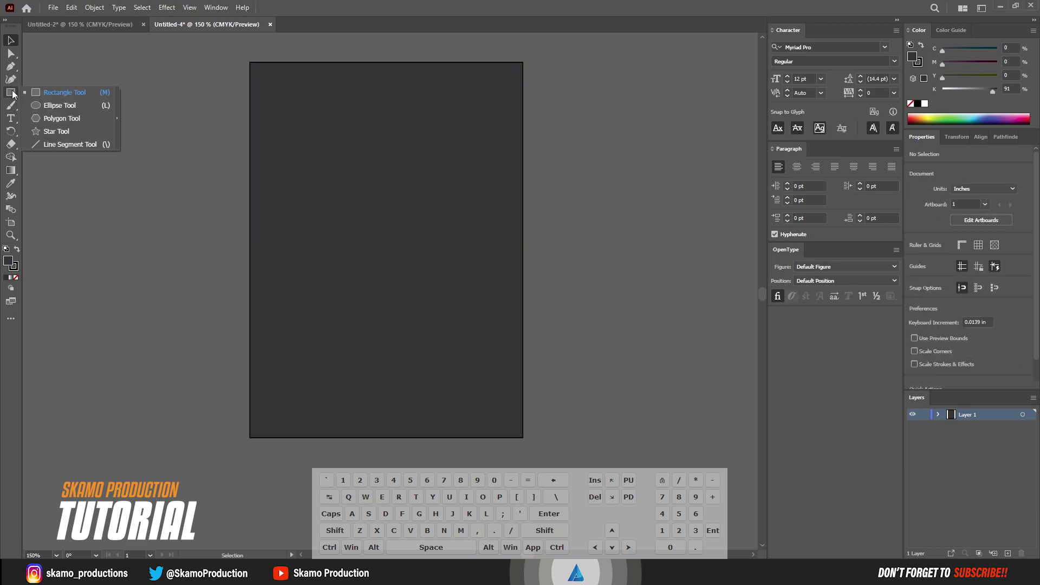
{"action": "left_click", "coordinate": [50, 118]}
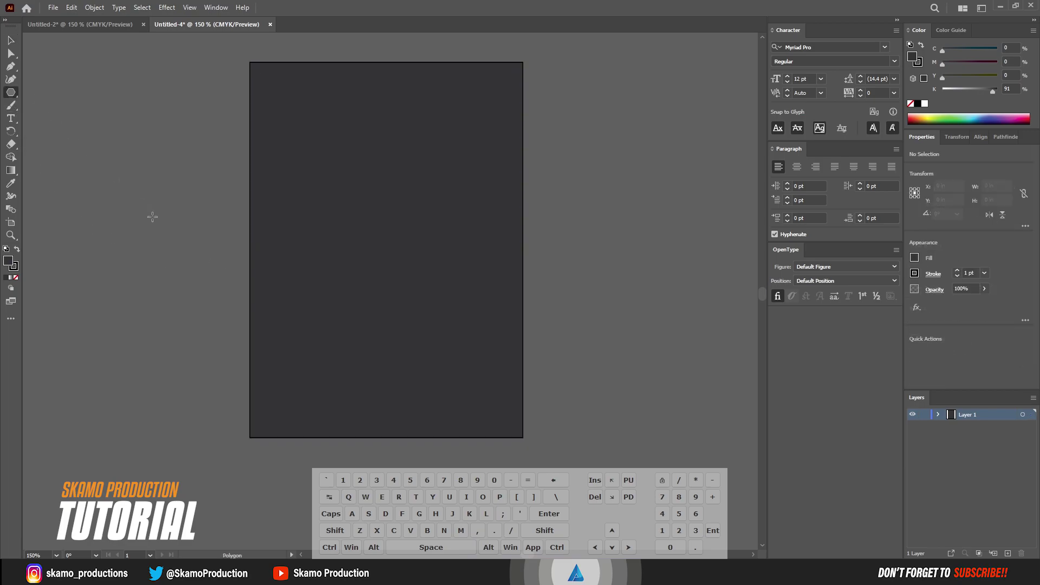
{"action": "left_click_drag", "start_coordinate": [172, 101], "coordinate": [258, 205]}
{"action": "key", "text": "shift"}
{"action": "left_click", "coordinate": [9, 41]}
{"action": "left_click_drag", "start_coordinate": [192, 150], "coordinate": [283, 195]}
{"action": "left_click", "coordinate": [17, 52]}
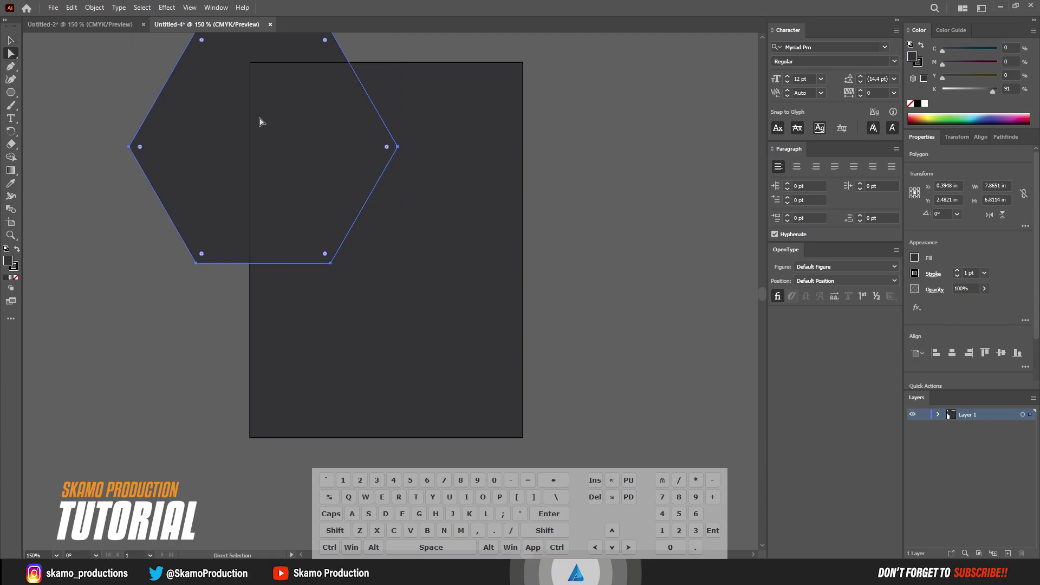
{"action": "left_click_drag", "start_coordinate": [386, 149], "coordinate": [373, 147]}
{"action": "left_click", "coordinate": [7, 43]}
{"action": "left_click_drag", "start_coordinate": [303, 142], "coordinate": [318, 115]}
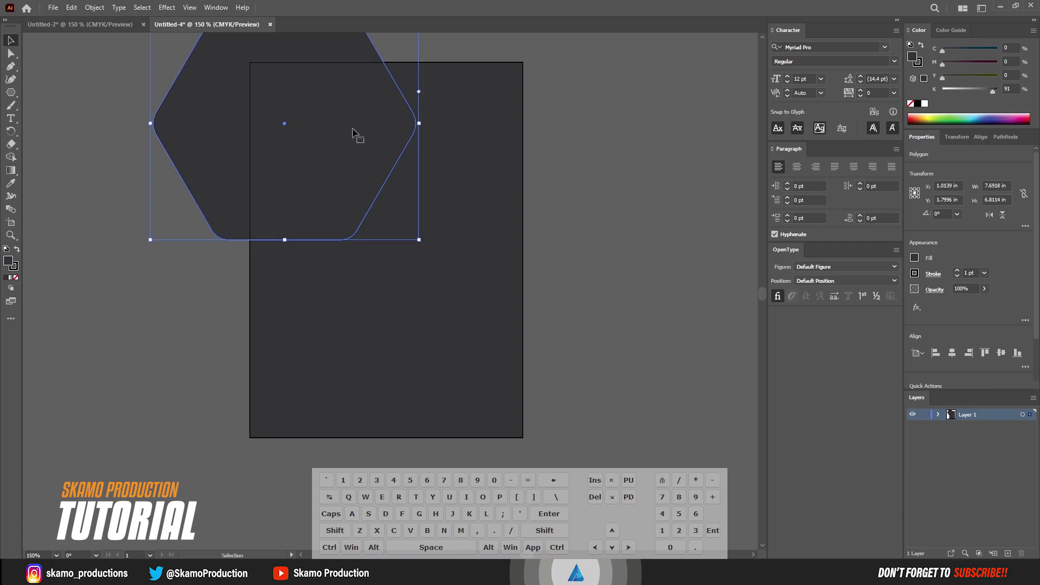
Remove the hexagon's stroke and fill it with white (FFFFFF) in the Color Picker
{"action": "left_click", "coordinate": [14, 270]}
{"action": "left_click", "coordinate": [16, 279]}
{"action": "left_click", "coordinate": [8, 261]}
{"action": "double_click", "coordinate": [8, 262]}
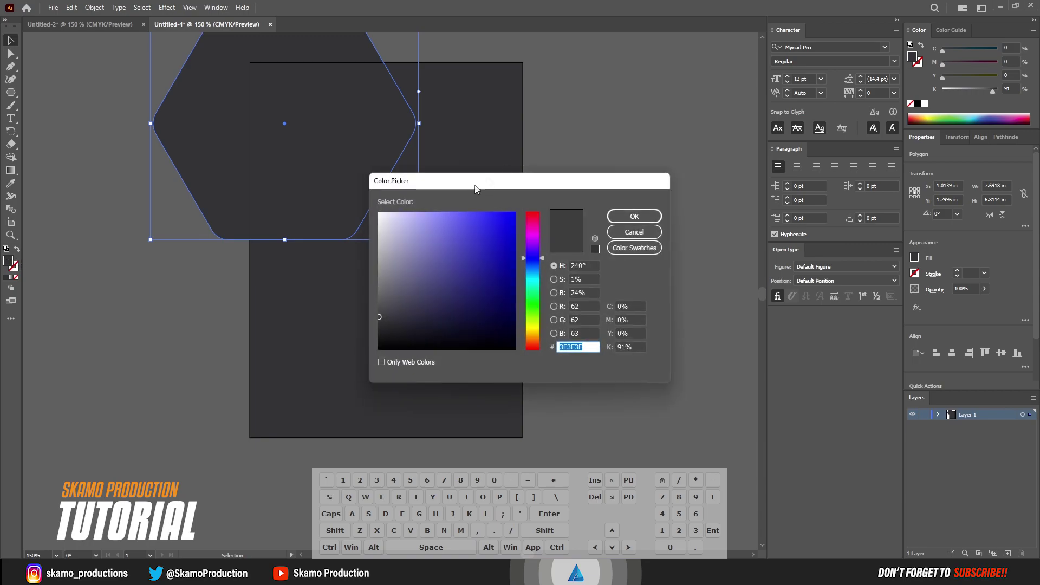
{"action": "left_click", "coordinate": [384, 218]}
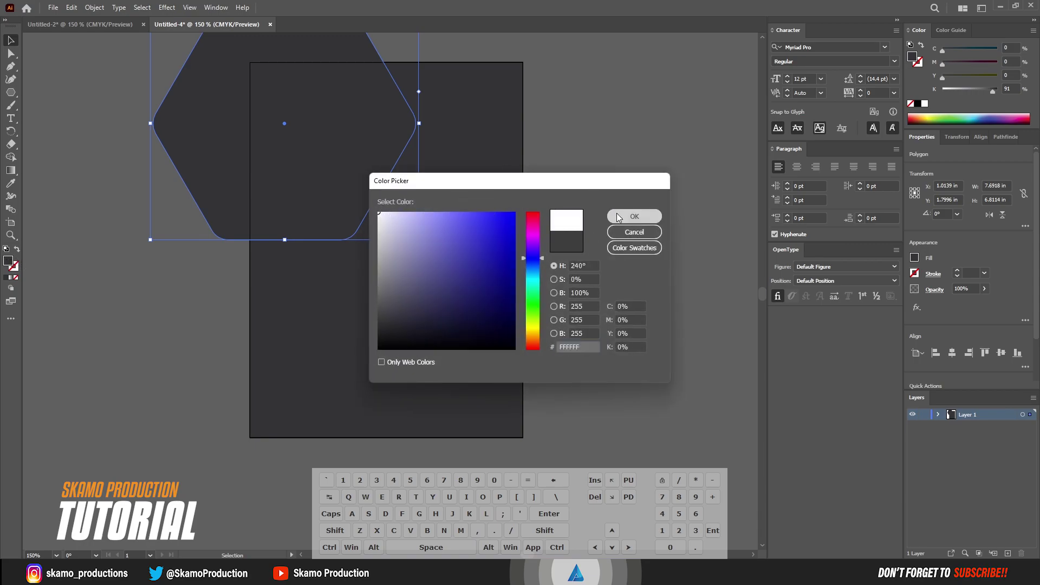
{"action": "left_click", "coordinate": [634, 216]}
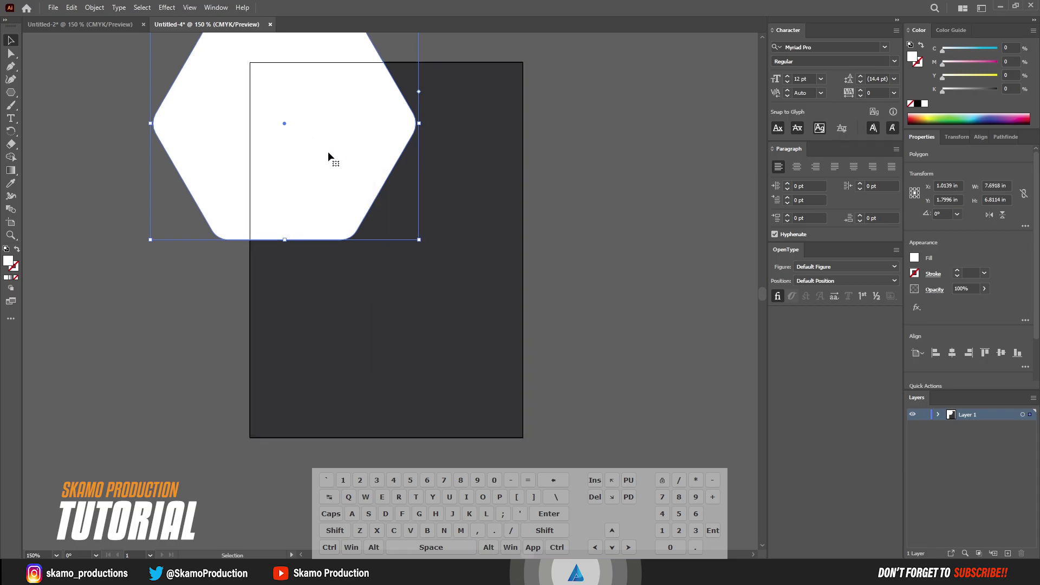
Alt-drag copies of the white hexagon into a five-shape honeycomb with even dark gaps
{"action": "left_click_drag", "start_coordinate": [328, 155], "coordinate": [282, 407]}
{"action": "left_click_drag", "start_coordinate": [481, 269], "coordinate": [482, 11]}
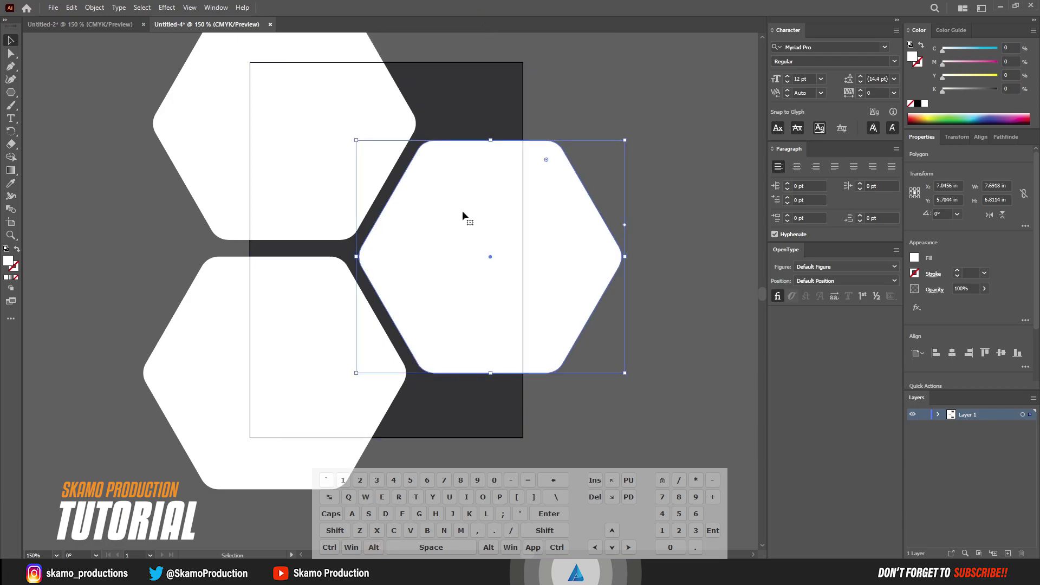
{"action": "left_click_drag", "start_coordinate": [463, 263], "coordinate": [486, 65]}
{"action": "left_click_drag", "start_coordinate": [498, 129], "coordinate": [506, 462]}
{"action": "key", "text": "ctrl+z"}
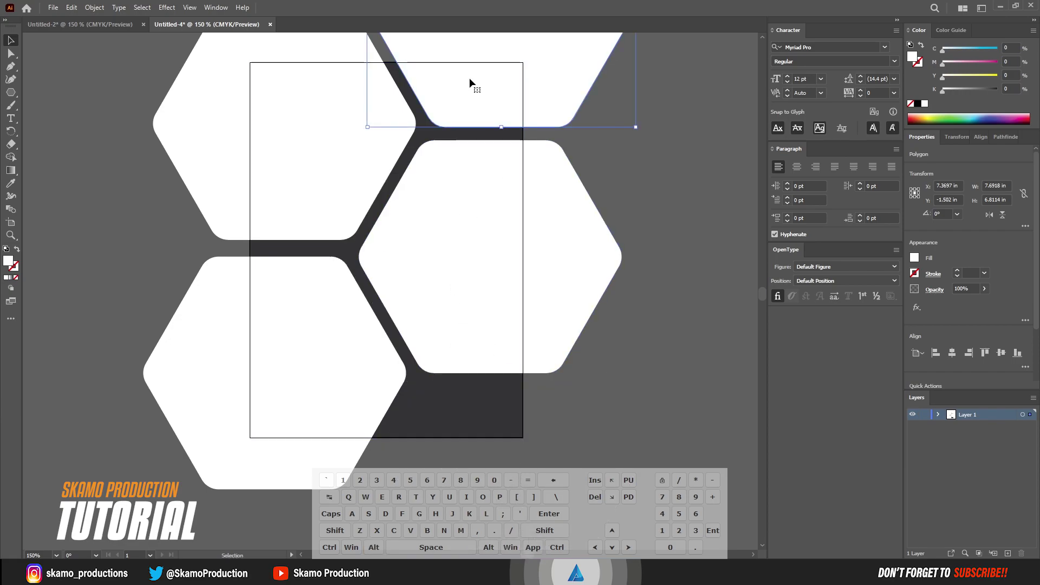
{"action": "left_click_drag", "start_coordinate": [476, 88], "coordinate": [467, 480]}
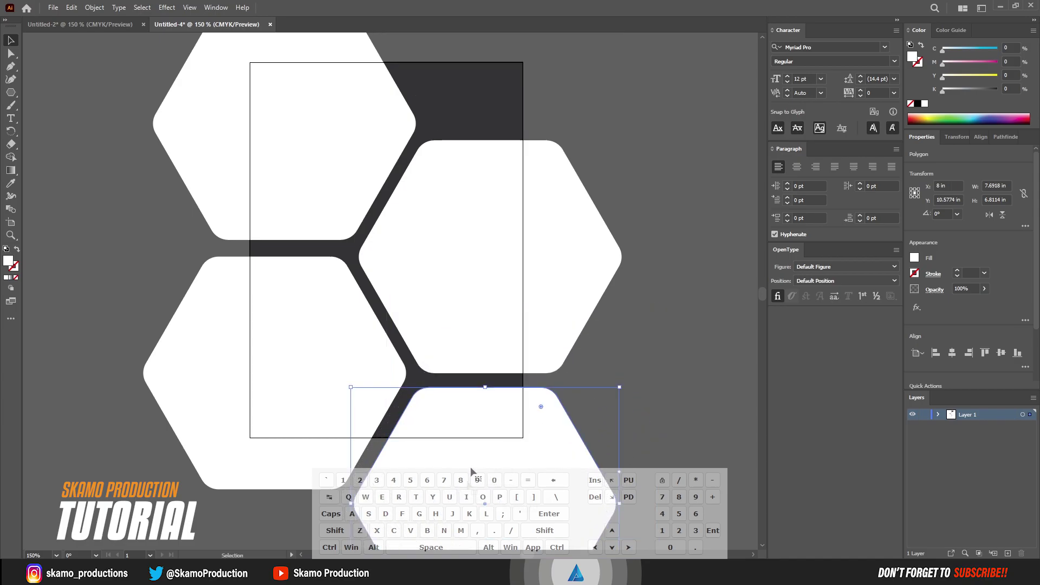
{"action": "left_click_drag", "start_coordinate": [470, 434], "coordinate": [475, 82]}
{"action": "left_click_drag", "start_coordinate": [490, 195], "coordinate": [500, 107]}
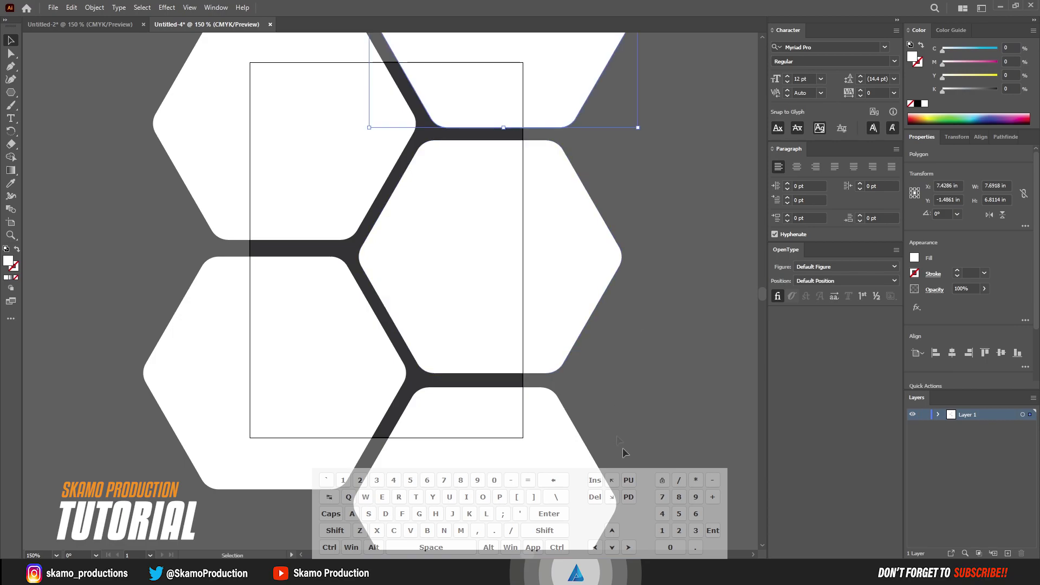
Select all and use the Shape Builder to delete the top-left, bottom-left, bottom, right and top overhangs
{"action": "scroll", "coordinate": [121, 37], "scroll_direction": "up", "scroll_amount": 3}
{"action": "key", "text": "ctrl+a"}
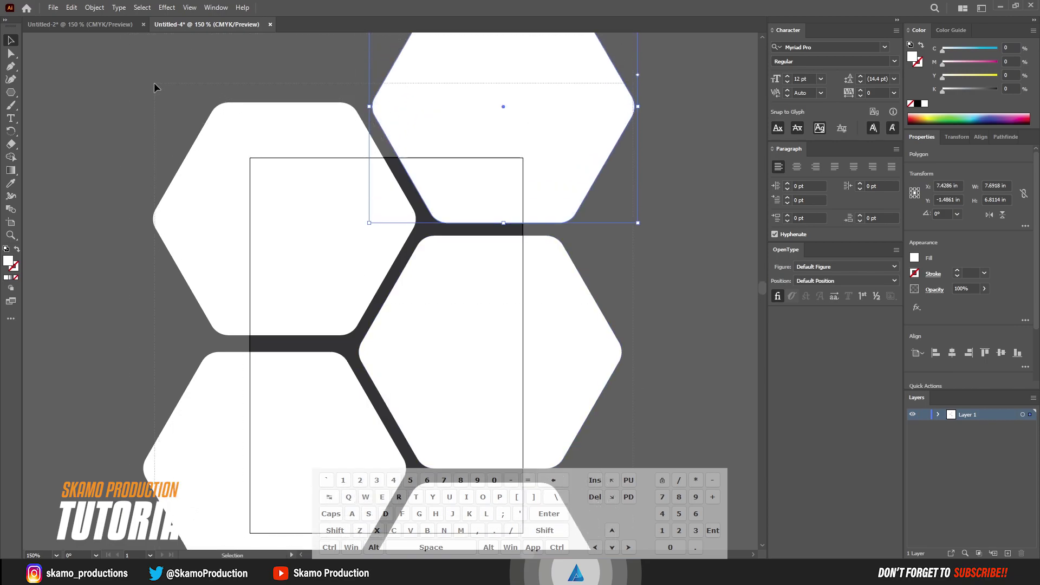
{"action": "scroll", "coordinate": [246, 123], "scroll_direction": "down", "scroll_amount": 5}
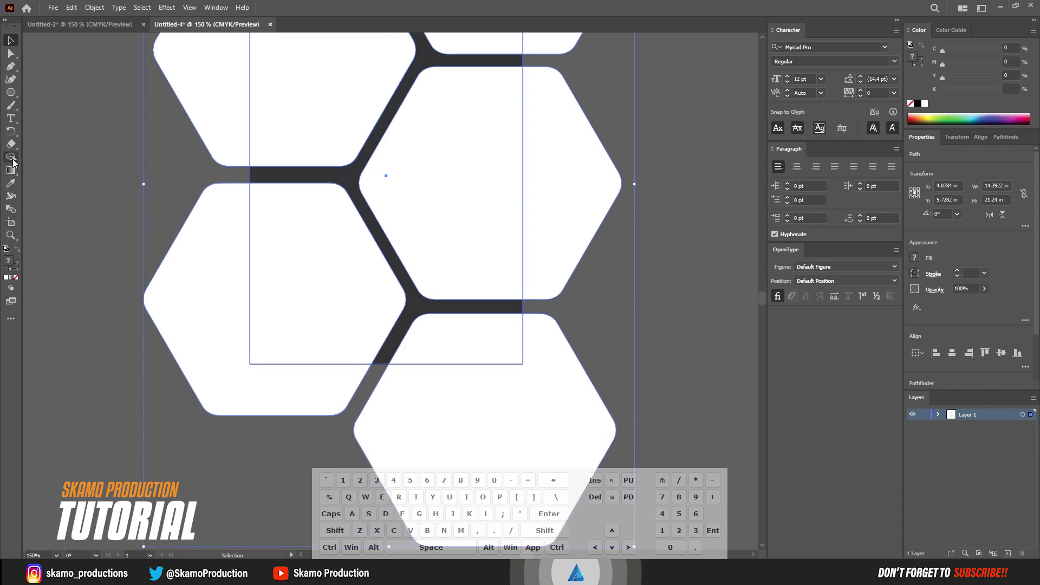
{"action": "left_click", "coordinate": [11, 156]}
{"action": "scroll", "coordinate": [228, 112], "scroll_direction": "up", "scroll_amount": 2}
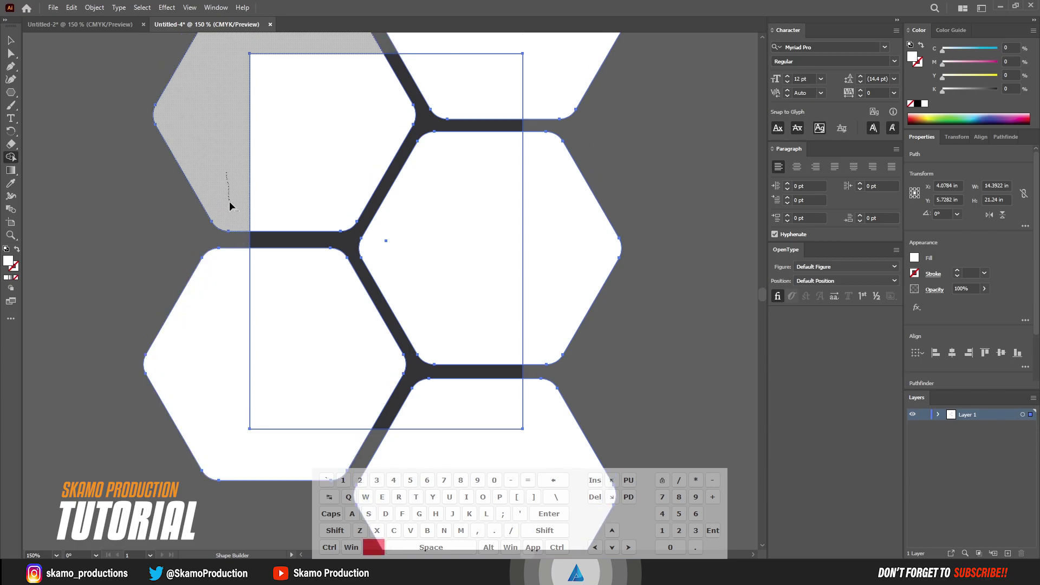
{"action": "left_click", "coordinate": [231, 206], "text": "alt"}
{"action": "left_click", "coordinate": [237, 380], "text": "alt"}
{"action": "left_click", "coordinate": [506, 462], "text": "alt"}
{"action": "left_click", "coordinate": [576, 305], "text": "alt"}
{"action": "scroll", "coordinate": [616, 268], "scroll_direction": "up", "scroll_amount": 2}
{"action": "left_click", "coordinate": [572, 112], "text": "alt"}
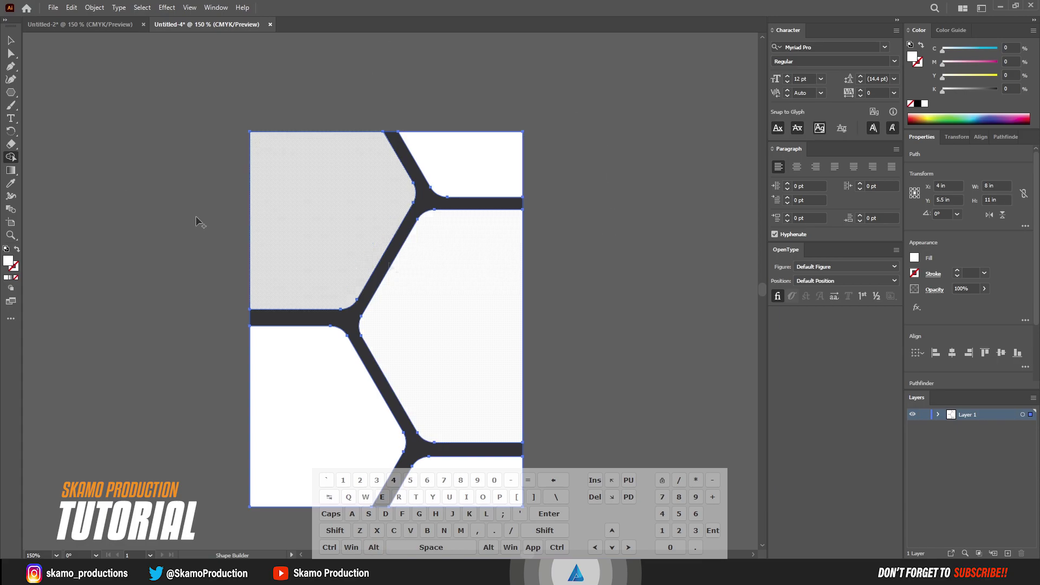
{"action": "key", "text": "v"}
{"action": "left_click_drag", "start_coordinate": [463, 319], "coordinate": [462, 237]}
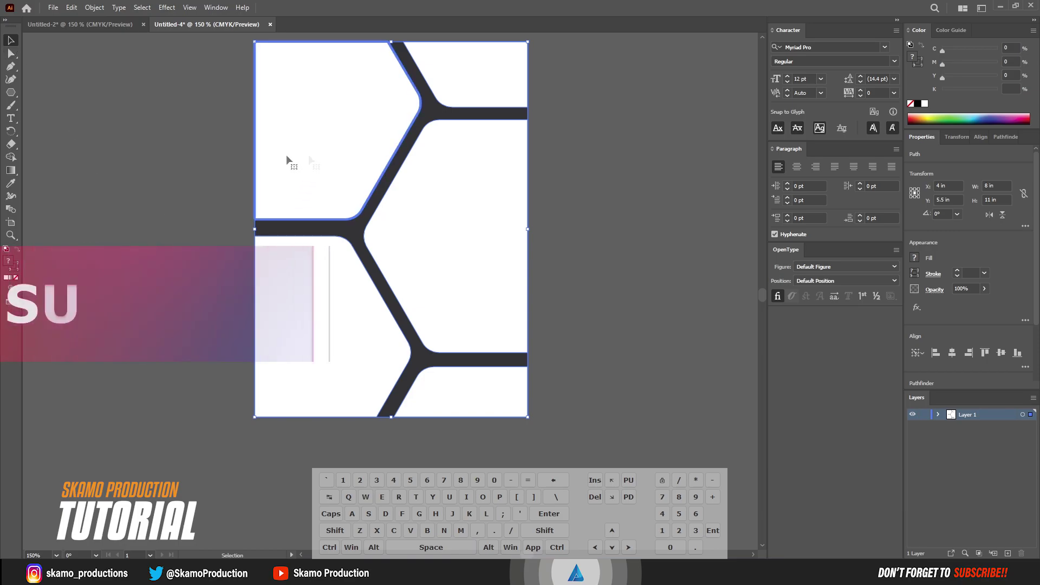
Fill the top-left hexagon piece with a linear gradient from dark blue to blue
{"action": "left_click", "coordinate": [215, 185]}
{"action": "left_click", "coordinate": [287, 152]}
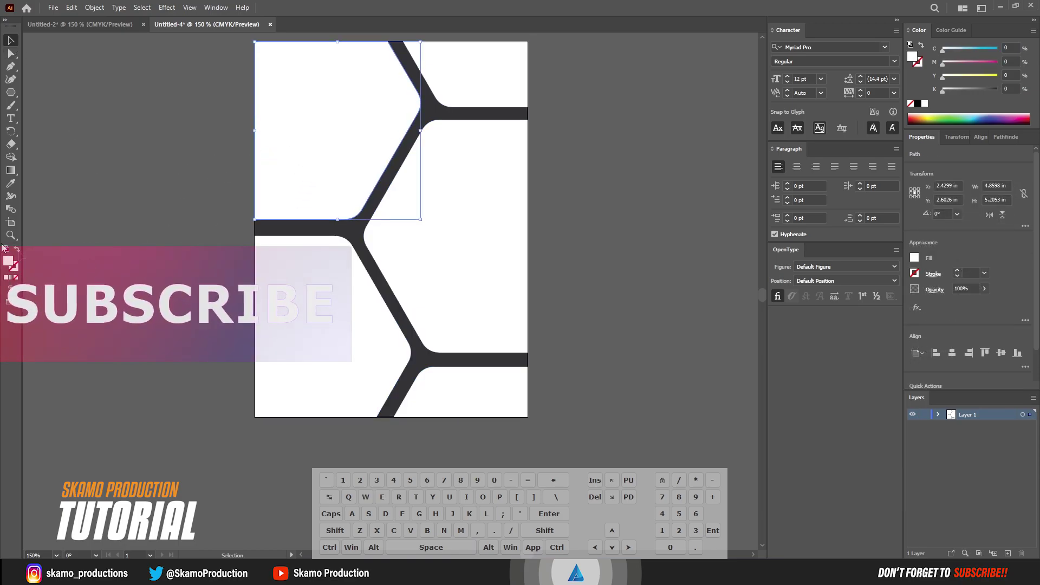
{"action": "left_click", "coordinate": [11, 171]}
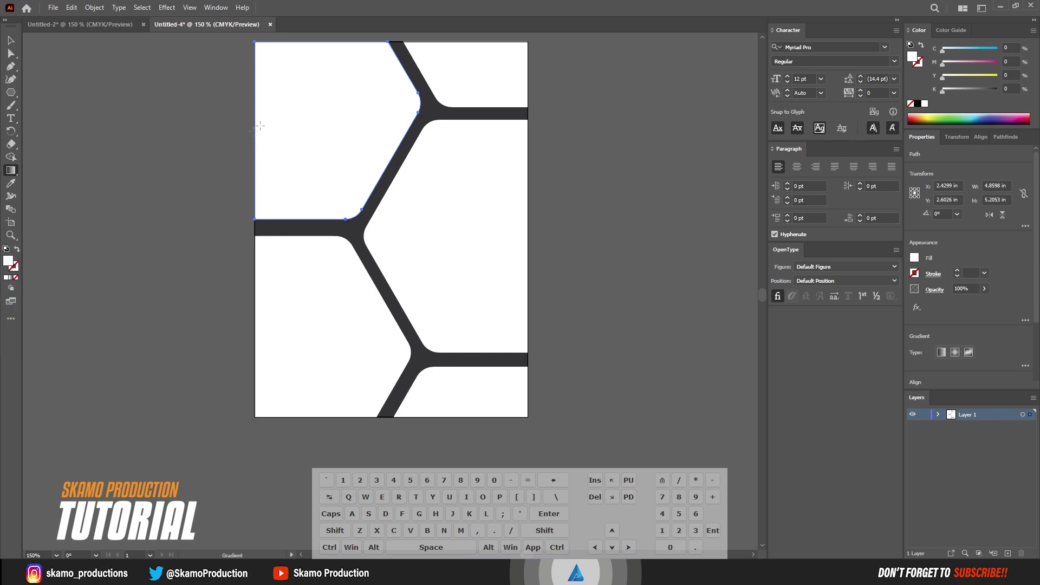
{"action": "left_click", "coordinate": [309, 130]}
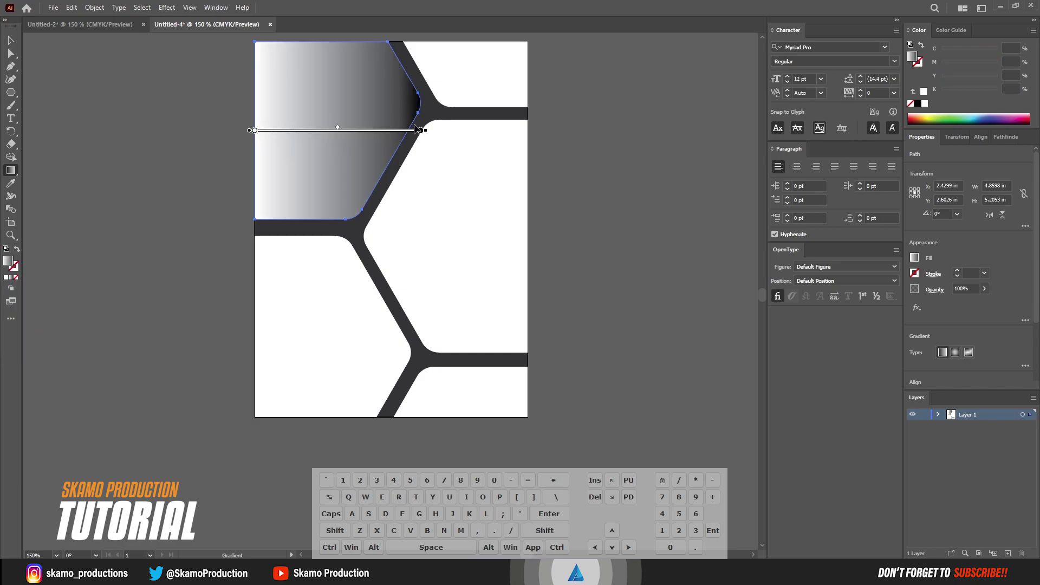
{"action": "left_click_drag", "start_coordinate": [420, 131], "coordinate": [399, 131]}
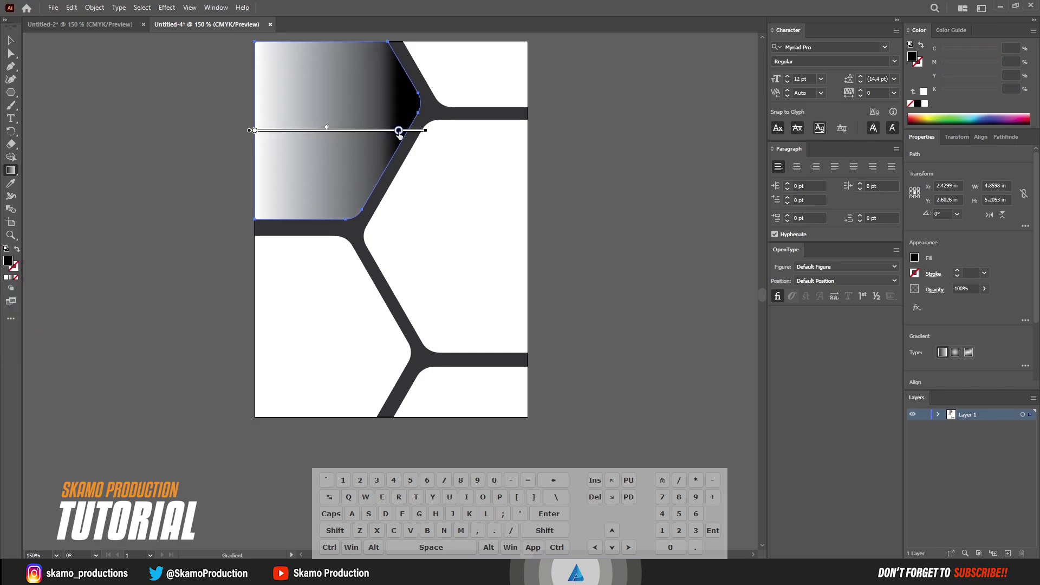
{"action": "double_click", "coordinate": [254, 131]}
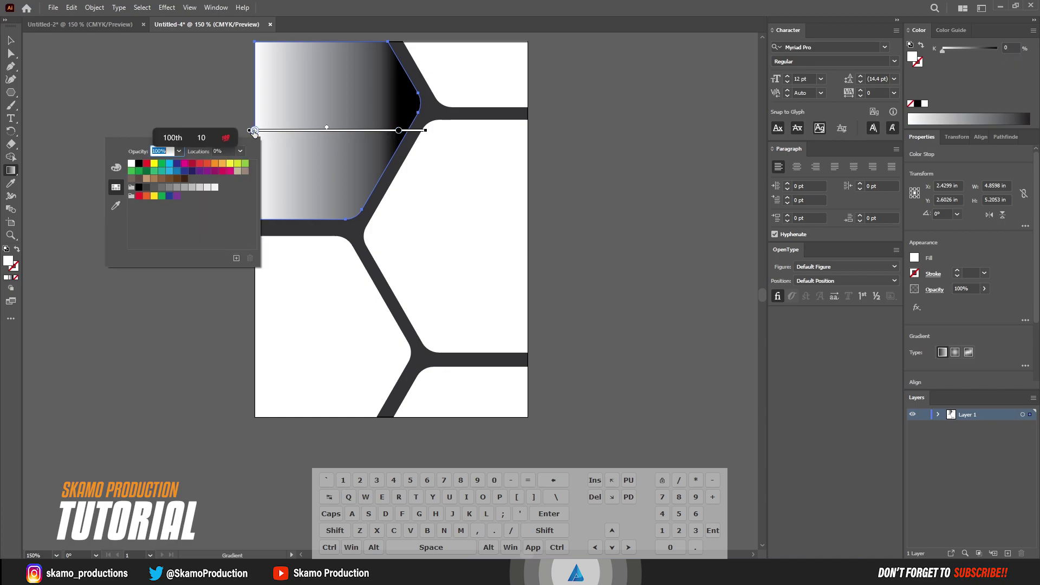
{"action": "left_click", "coordinate": [193, 171]}
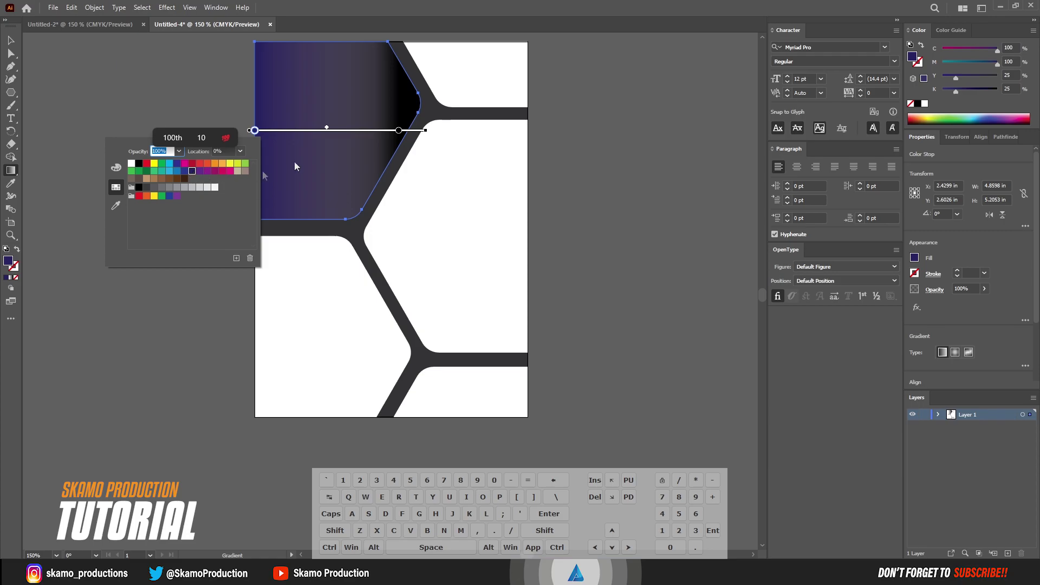
{"action": "double_click", "coordinate": [399, 131]}
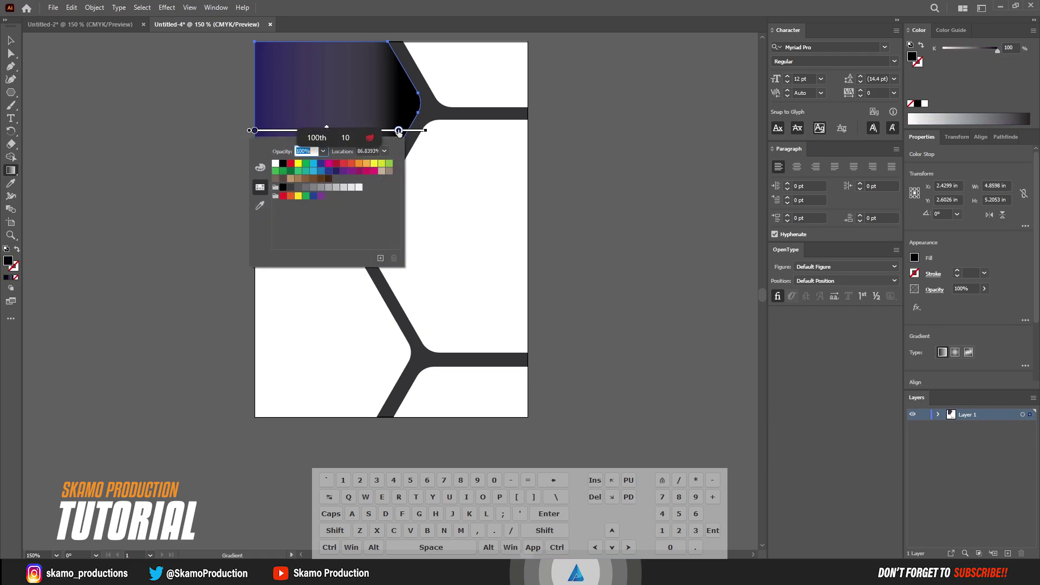
{"action": "left_click", "coordinate": [314, 172]}
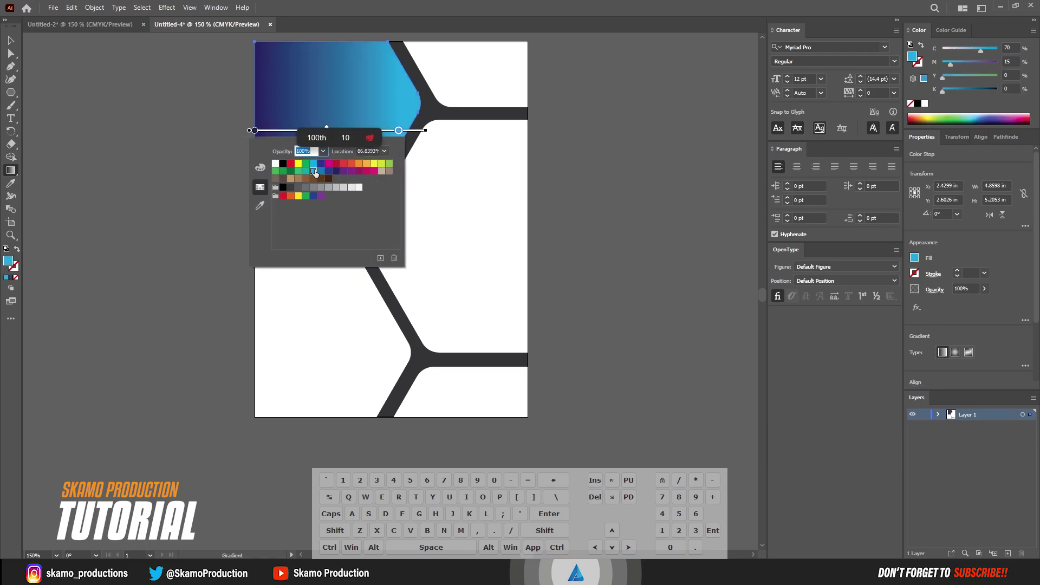
{"action": "left_click", "coordinate": [328, 173]}
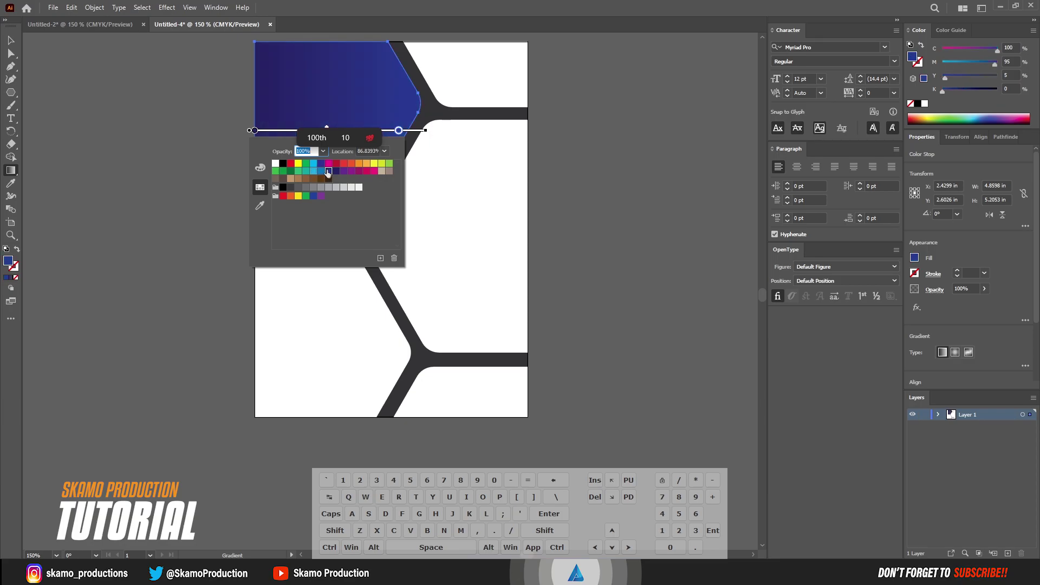
{"action": "left_click", "coordinate": [255, 130]}
Rotate the gradient diagonally downward, extend it past the edge, and adjust its stop positions
{"action": "mouse_move", "coordinate": [432, 135]}
{"action": "left_mouse_down"}
{"action": "mouse_move", "coordinate": [428, 201]}
{"action": "mouse_move", "coordinate": [394, 189]}
{"action": "left_mouse_up"}
{"action": "mouse_move", "coordinate": [342, 143]}
{"action": "left_mouse_down"}
{"action": "mouse_move", "coordinate": [327, 112]}
{"action": "mouse_move", "coordinate": [309, 129]}
{"action": "left_mouse_up"}
{"action": "left_click_drag", "start_coordinate": [388, 163], "coordinate": [434, 179]}
{"action": "left_click", "coordinate": [341, 139]}
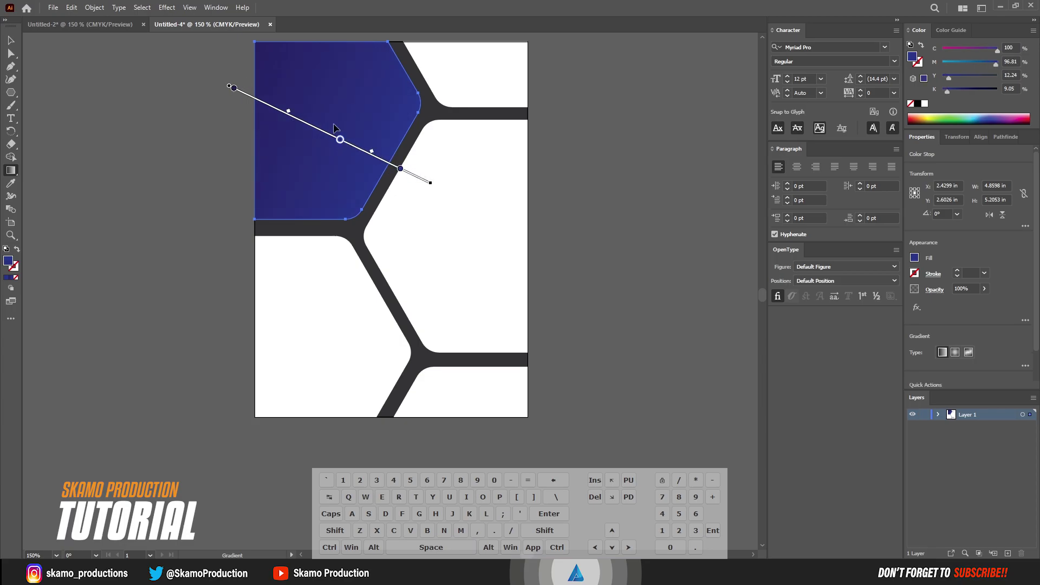
{"action": "key", "text": "ctrl+z"}
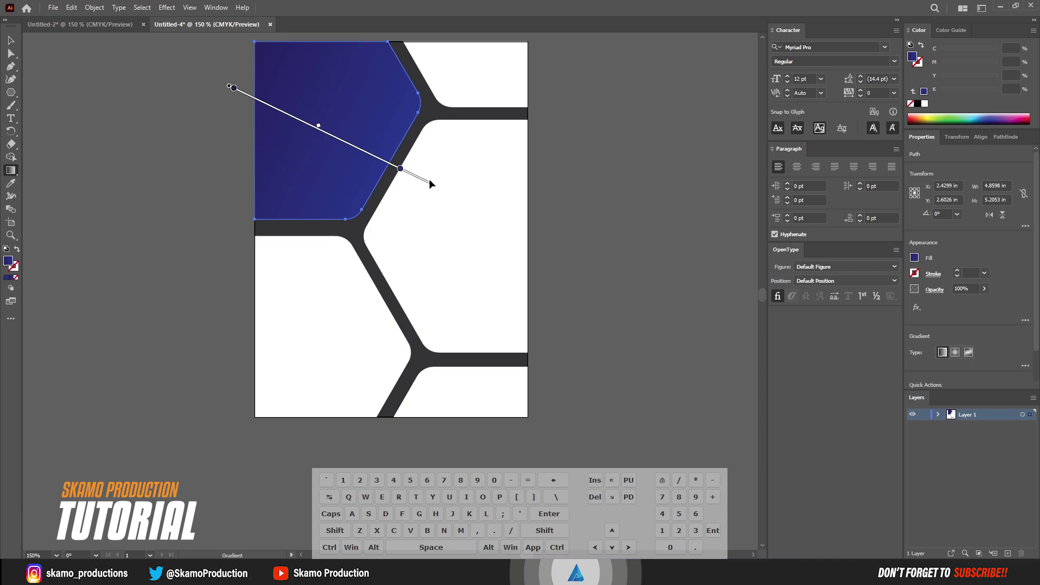
{"action": "left_click_drag", "start_coordinate": [431, 182], "coordinate": [431, 173]}
{"action": "left_click", "coordinate": [232, 87]}
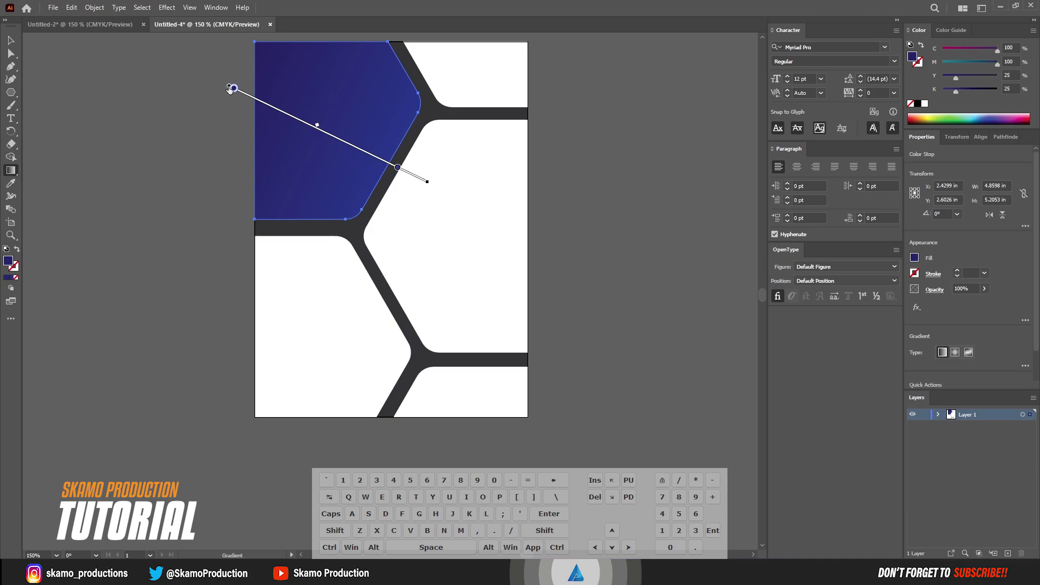
{"action": "mouse_move", "coordinate": [398, 169]}
{"action": "left_mouse_down"}
{"action": "mouse_move", "coordinate": [360, 146]}
{"action": "mouse_move", "coordinate": [387, 162]}
{"action": "left_mouse_up"}
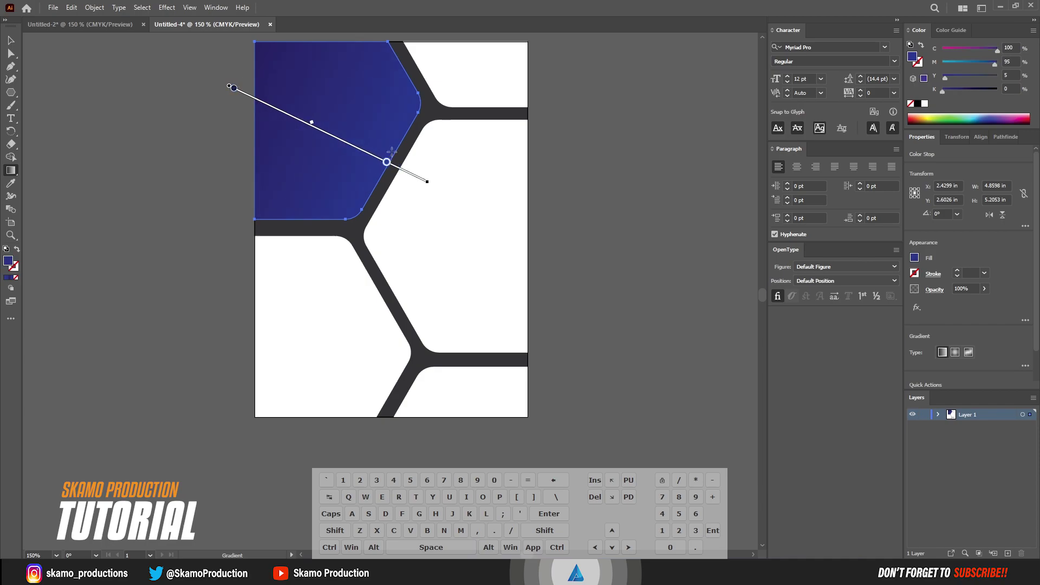
Apply the blue gradient to the bottom-right shape, angled across it diagonally
{"action": "key", "text": "v"}
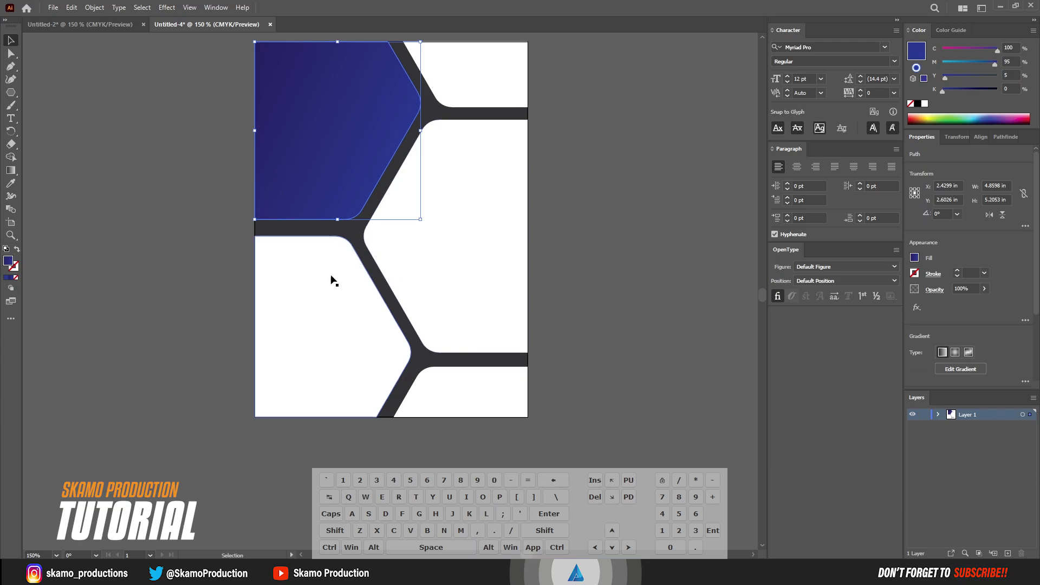
{"action": "left_click", "coordinate": [436, 376]}
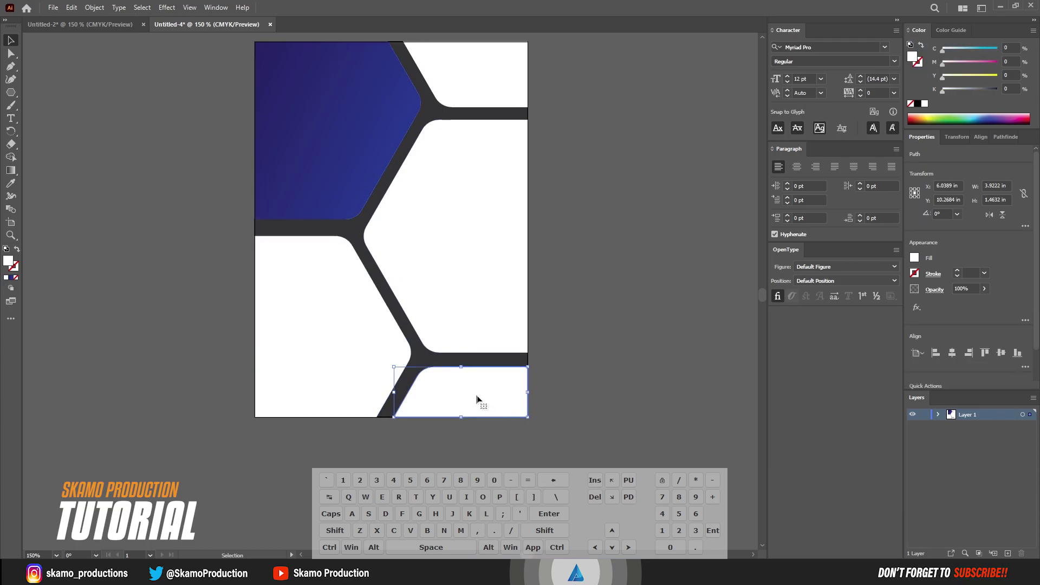
{"action": "key", "text": "g"}
{"action": "left_click", "coordinate": [481, 397]}
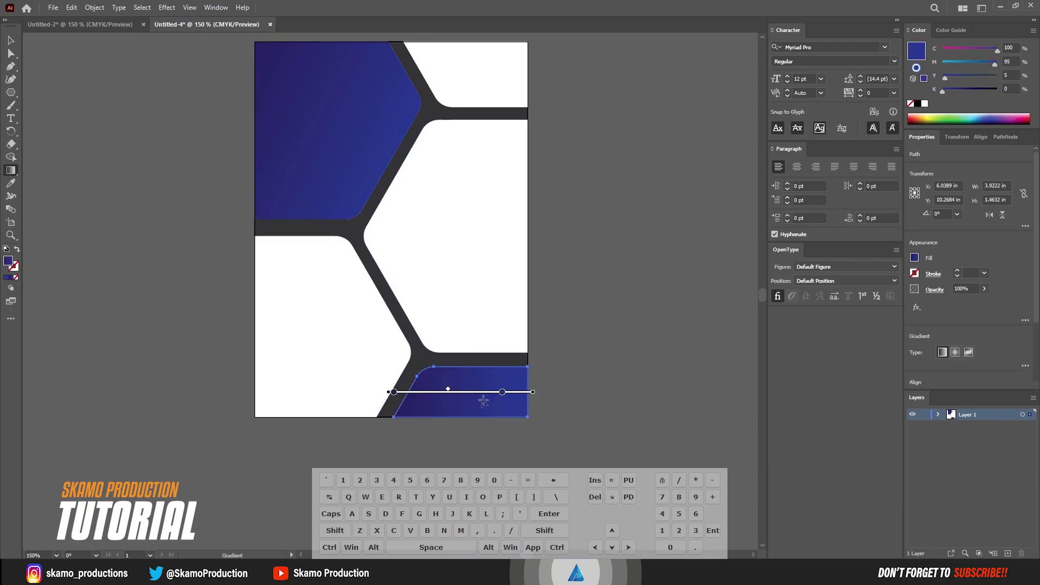
{"action": "mouse_move", "coordinate": [535, 391]}
{"action": "left_mouse_down"}
{"action": "mouse_move", "coordinate": [534, 449]}
{"action": "mouse_move", "coordinate": [534, 399]}
{"action": "mouse_move", "coordinate": [299, 333]}
{"action": "left_mouse_up"}
{"action": "mouse_move", "coordinate": [296, 289]}
{"action": "left_mouse_down"}
{"action": "mouse_move", "coordinate": [360, 332]}
{"action": "mouse_move", "coordinate": [333, 310]}
{"action": "left_mouse_up"}
{"action": "mouse_move", "coordinate": [419, 369]}
{"action": "left_mouse_down"}
{"action": "mouse_move", "coordinate": [532, 424]}
{"action": "mouse_move", "coordinate": [524, 430]}
{"action": "left_mouse_up"}
Shift-drag a horizontal copy of the middle hexagon and fill the copy with the blue gradient
{"action": "left_click", "coordinate": [11, 40]}
{"action": "left_click", "coordinate": [100, 250]}
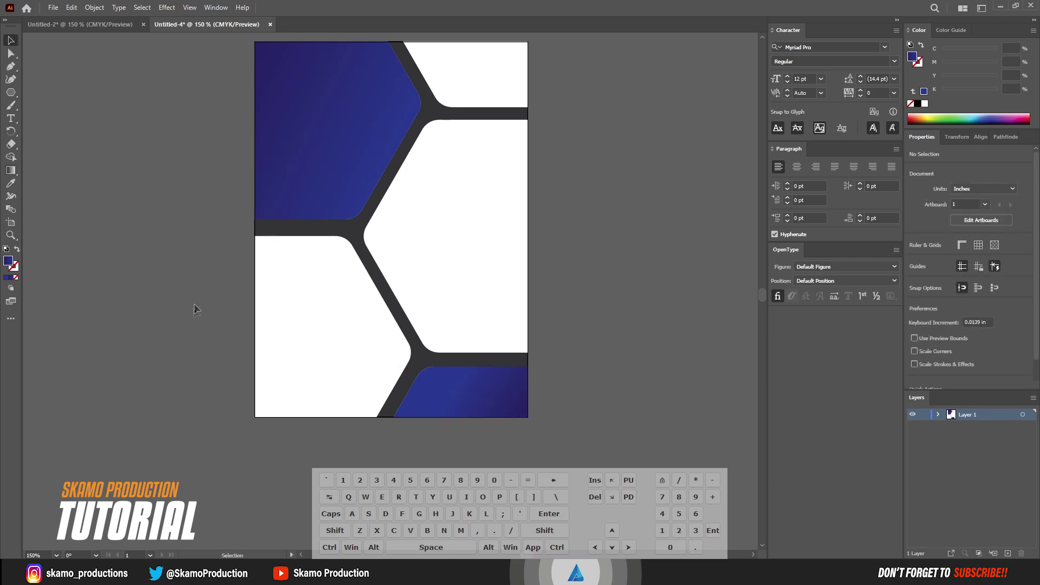
{"action": "left_click", "coordinate": [452, 259]}
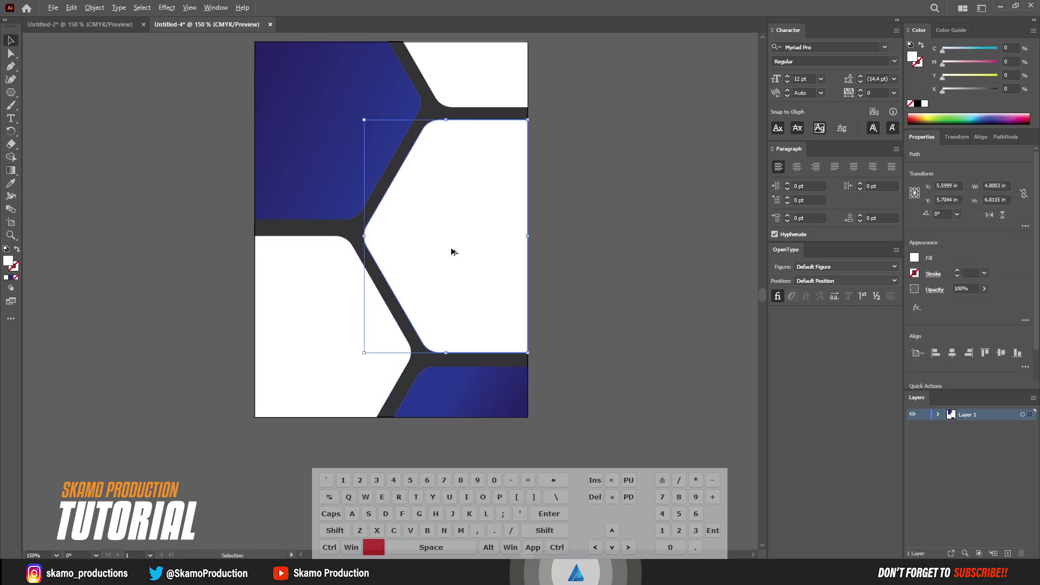
{"action": "left_click_drag", "start_coordinate": [452, 255], "coordinate": [467, 245]}
{"action": "key", "text": "shift"}
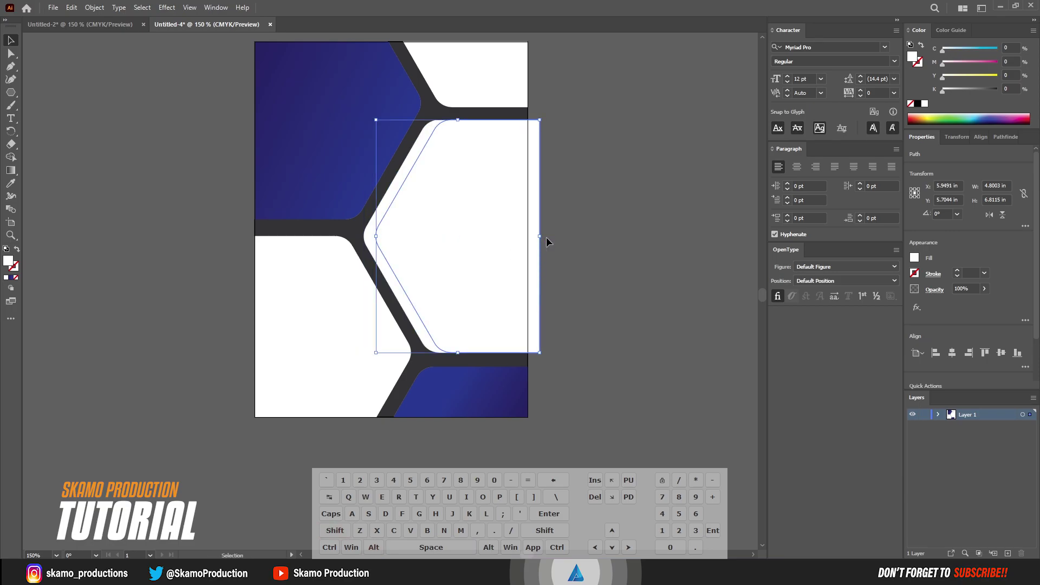
{"action": "left_click", "coordinate": [369, 241]}
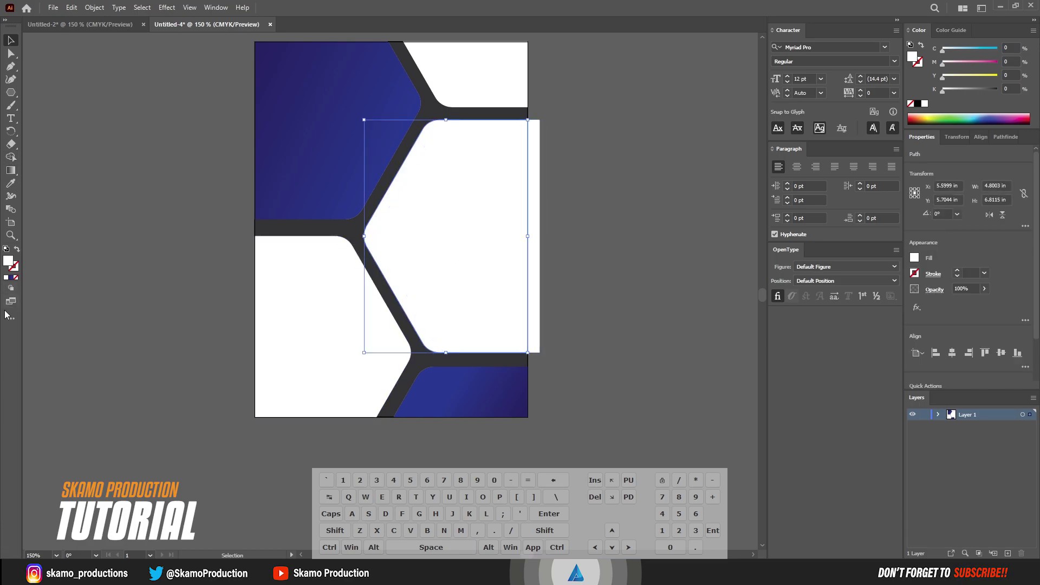
{"action": "left_click", "coordinate": [10, 277]}
{"action": "left_click", "coordinate": [160, 255]}
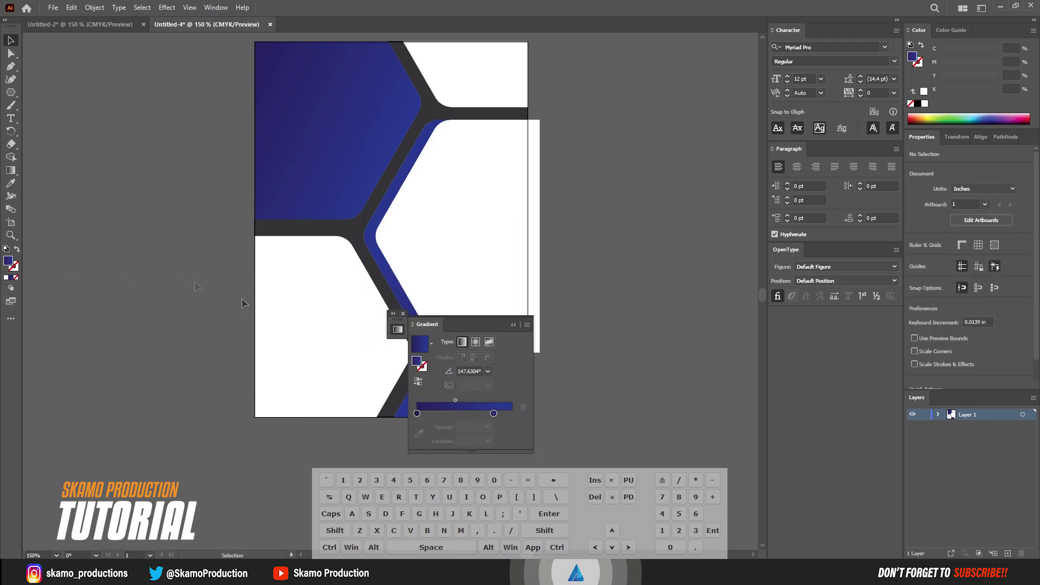
{"action": "left_click", "coordinate": [513, 327]}
{"action": "left_click", "coordinate": [394, 314]}
{"action": "left_click_drag", "start_coordinate": [453, 323], "coordinate": [812, 314]}
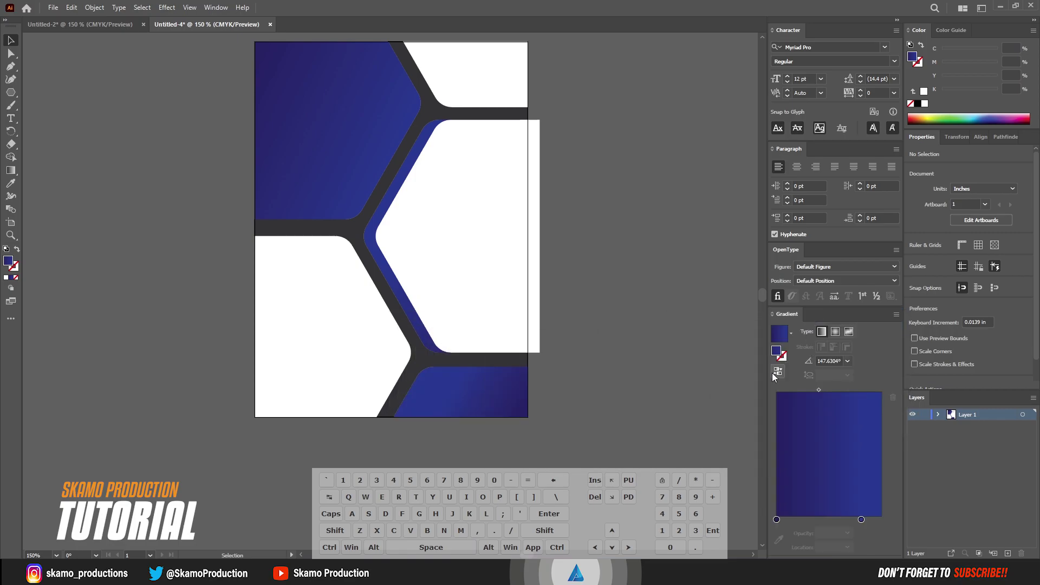
Nudge the right hexagon's two right-edge anchors three steps left to line up with the artboard edge
{"action": "left_click", "coordinate": [511, 255]}
{"action": "key", "text": "a"}
{"action": "left_click_drag", "start_coordinate": [557, 108], "coordinate": [535, 358]}
{"action": "key", "text": "Left"}
{"action": "key", "text": "Left"}
{"action": "key", "text": "Left"}
{"action": "key", "text": "Left"}
{"action": "key", "text": "Left"}
{"action": "key", "text": "Left"}
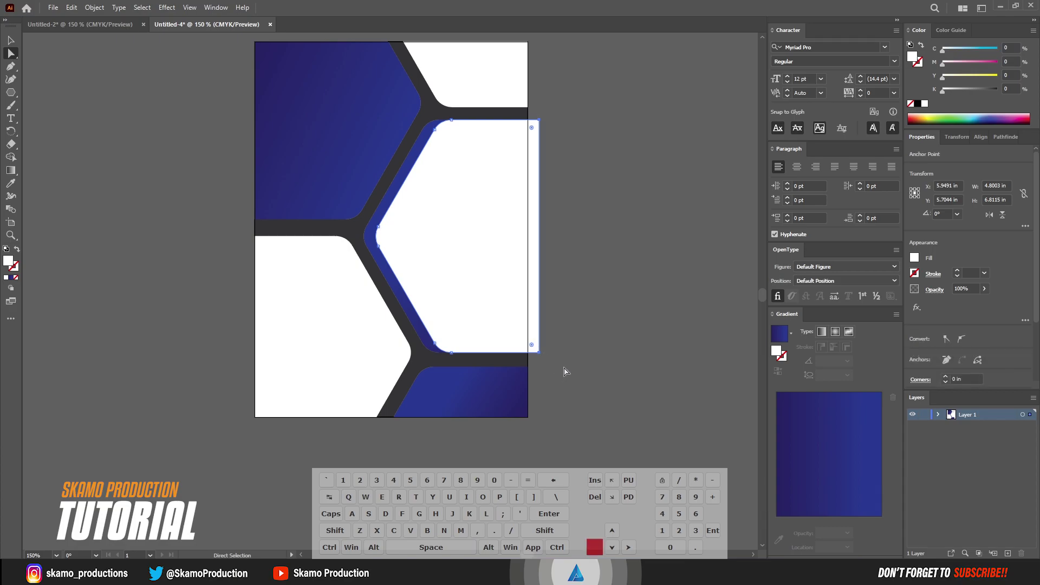
{"action": "key", "text": "Left"}
{"action": "key", "text": "Left"}
{"action": "key", "text": "Left"}
{"action": "key", "text": "Left"}
{"action": "key", "text": "Left"}
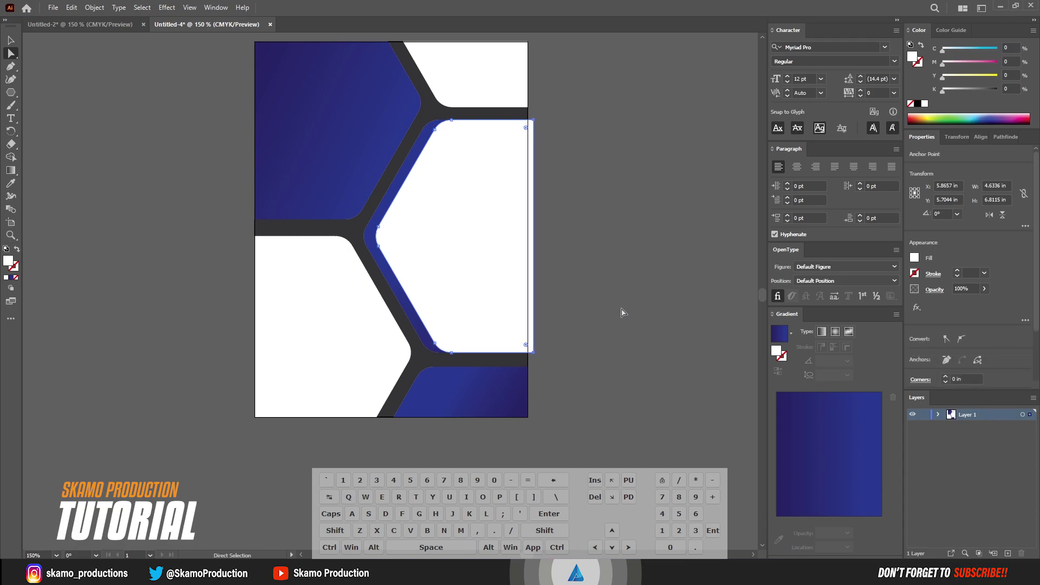
{"action": "key", "text": "Left"}
{"action": "key", "text": "Left"}
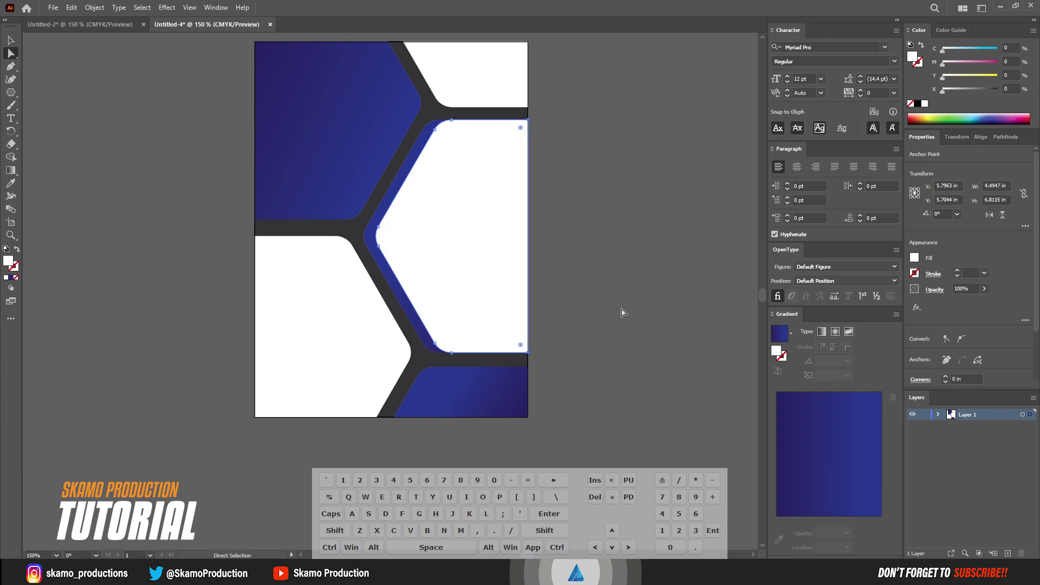
{"action": "left_click", "coordinate": [622, 325]}
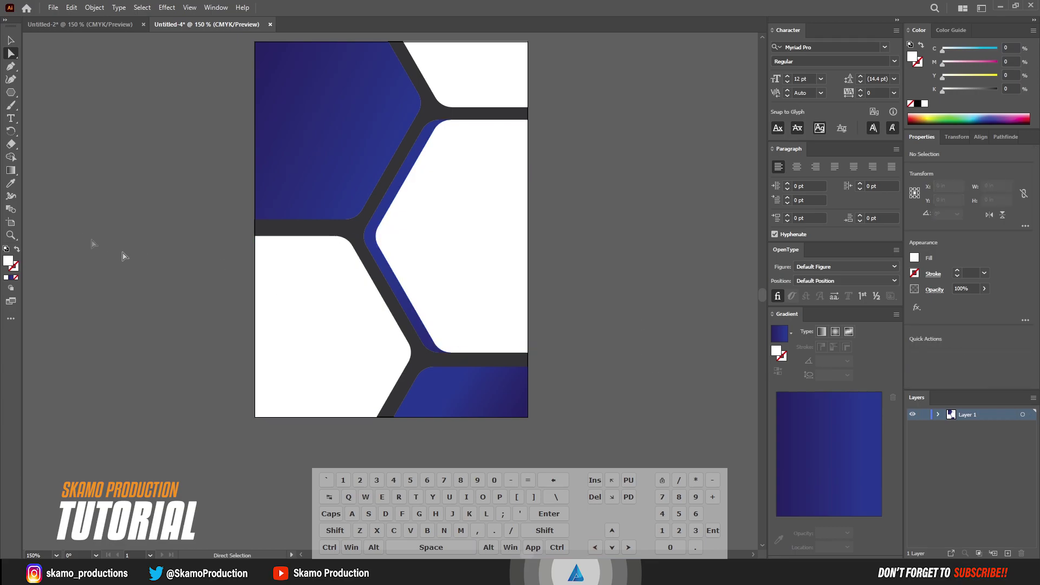
{"action": "left_click", "coordinate": [11, 40]}
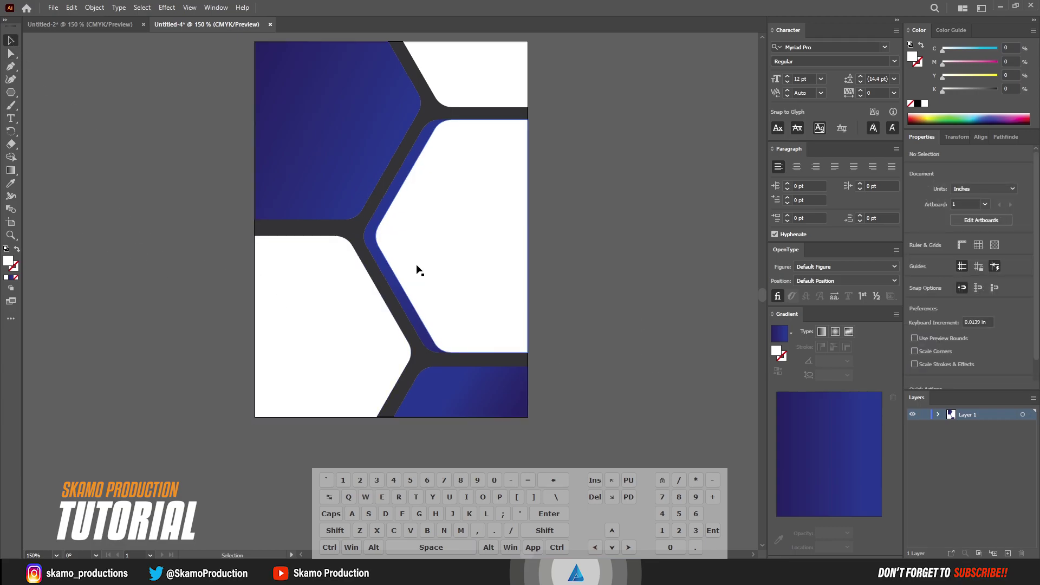
Select the hexagons, expand Layer 1, and lock all seven <Path> items
{"action": "left_click", "coordinate": [357, 341], "text": "ctrl"}
{"action": "left_click", "coordinate": [490, 295]}
{"action": "left_click", "coordinate": [401, 319], "text": "shift"}
{"action": "left_click", "coordinate": [341, 216], "text": "shift"}
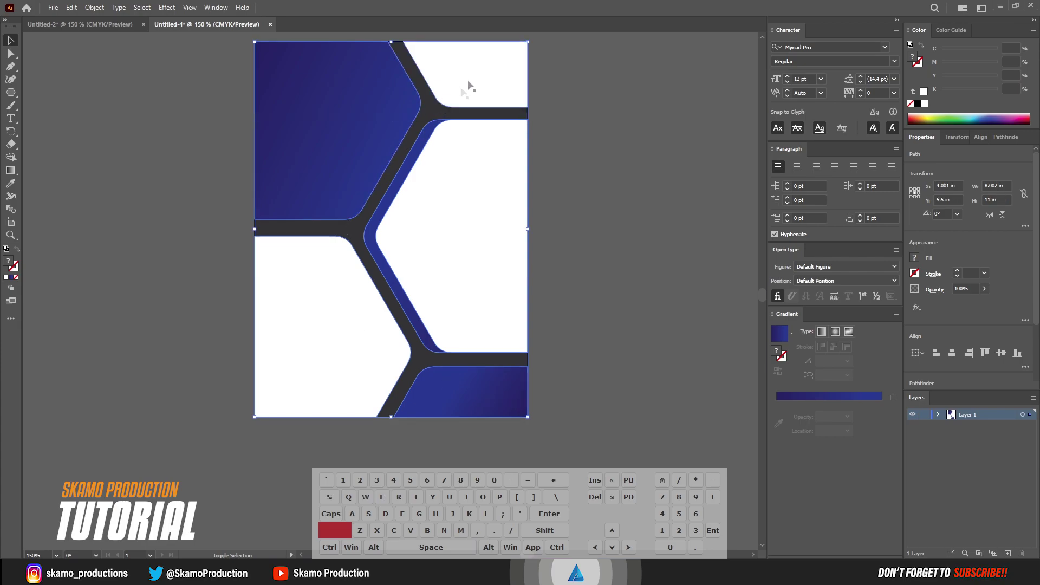
{"action": "left_click", "coordinate": [939, 415]}
{"action": "mouse_move", "coordinate": [923, 437]}
{"action": "left_mouse_down"}
{"action": "mouse_move", "coordinate": [931, 508]}
{"action": "mouse_move", "coordinate": [928, 438]}
{"action": "left_mouse_up"}
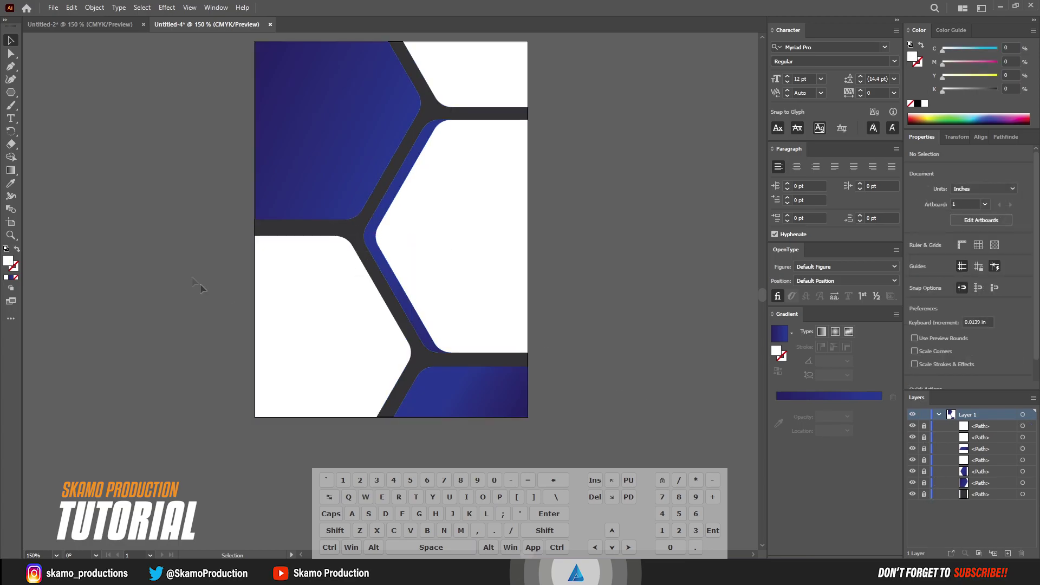
Type a 24 pt heading left of the artboard with YOUR, DIGITAL and BUSINESS on separate lines
{"action": "left_click", "coordinate": [11, 118]}
{"action": "left_click", "coordinate": [105, 149]}
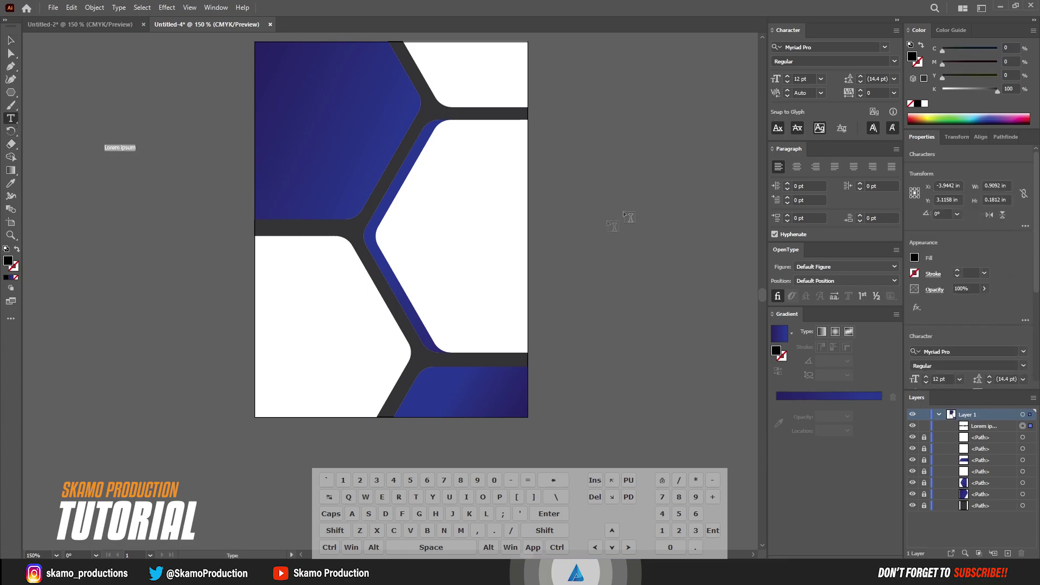
{"action": "left_click", "coordinate": [821, 79]}
{"action": "left_click", "coordinate": [846, 223]}
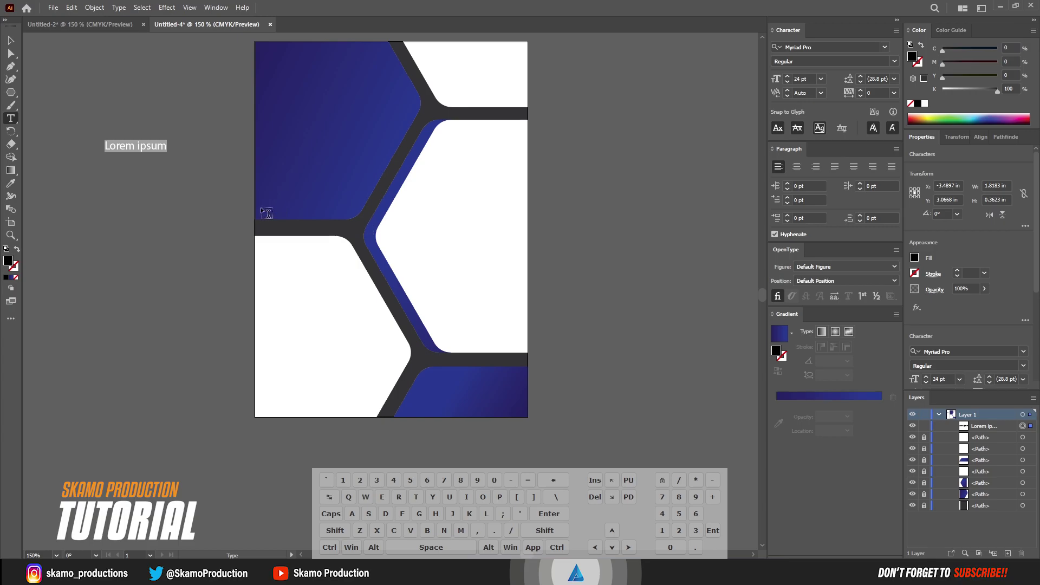
{"action": "type", "text": "YOUR"}
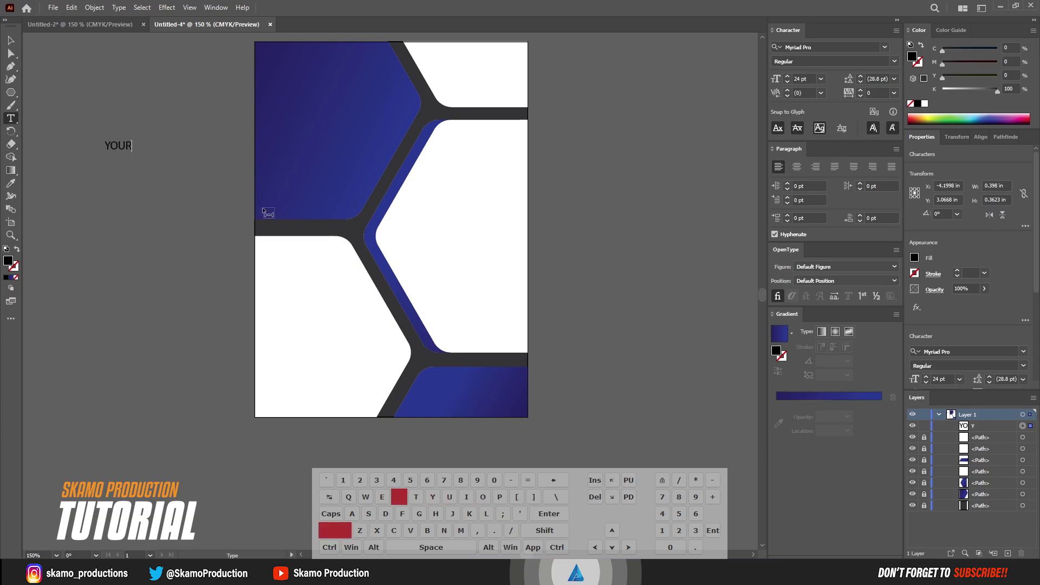
{"action": "key", "text": "Return"}
{"action": "type", "text": "DIGITAL"}
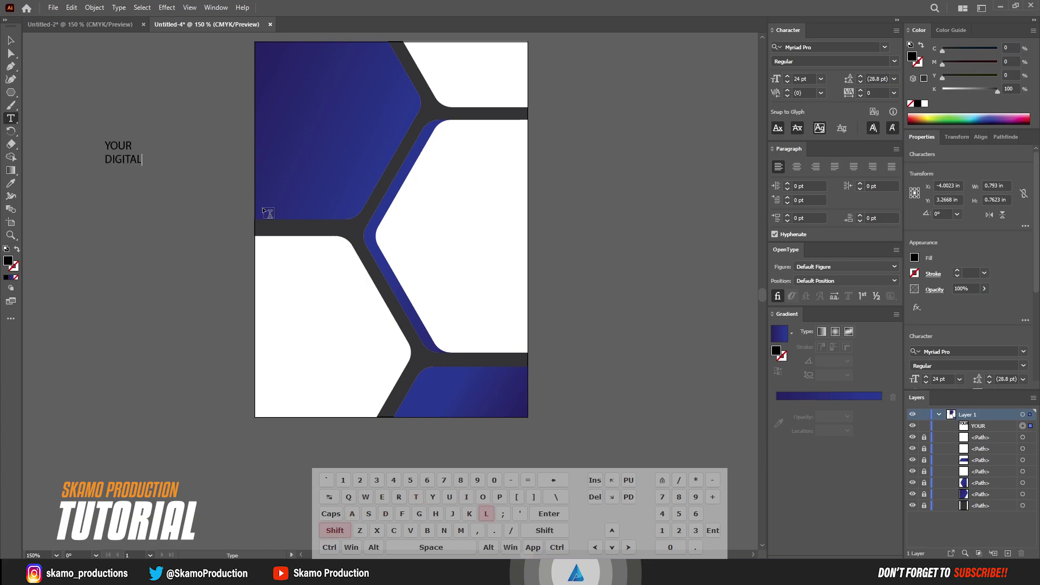
{"action": "key", "text": "Return"}
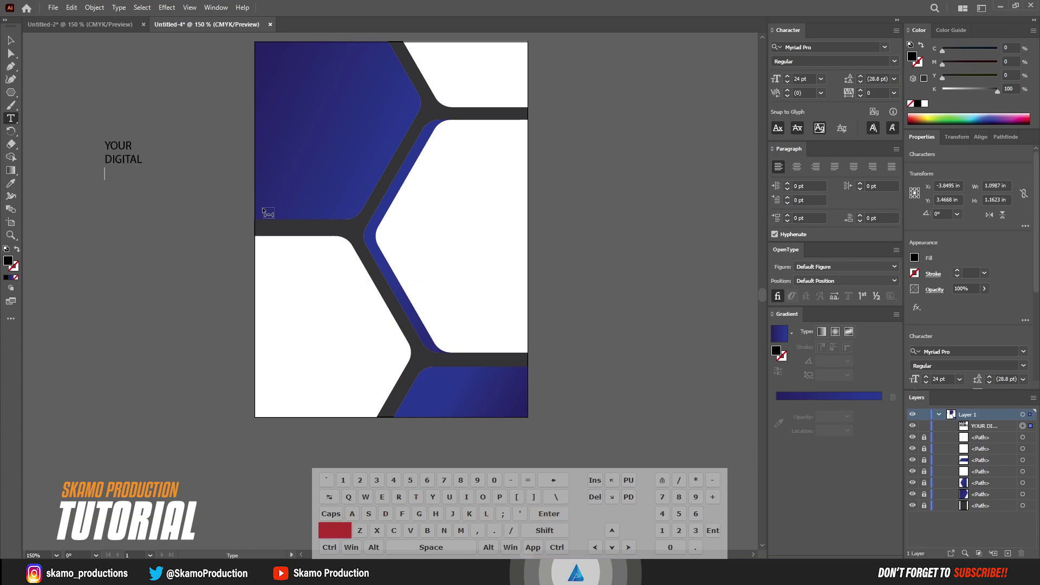
{"action": "type", "text": "BUS"}
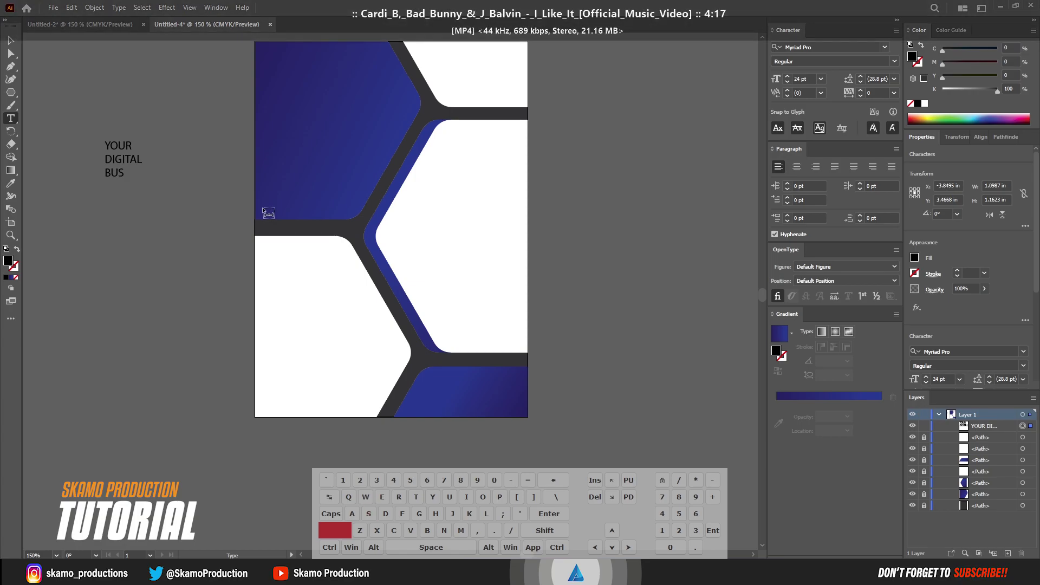
{"action": "type", "text": "INESS"}
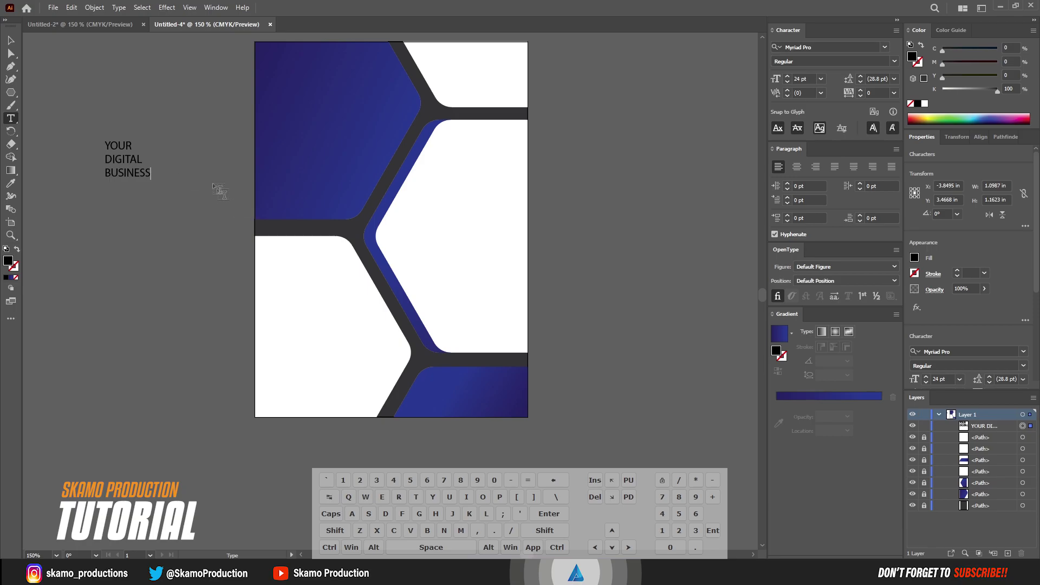
{"action": "key", "text": "ctrl+a"}
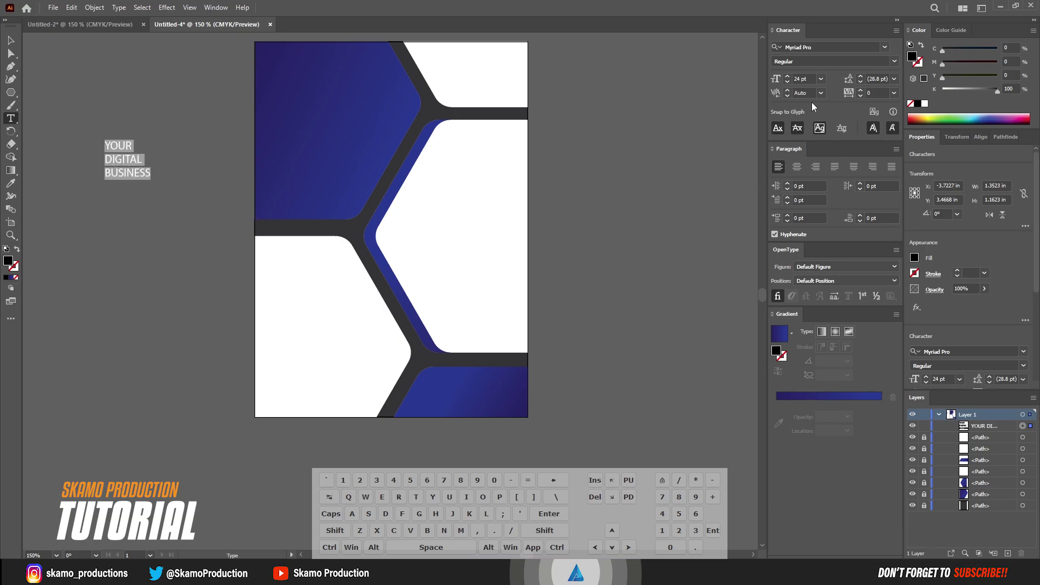
Set the heading's font to Arial in the Black style
{"action": "left_click", "coordinate": [885, 47]}
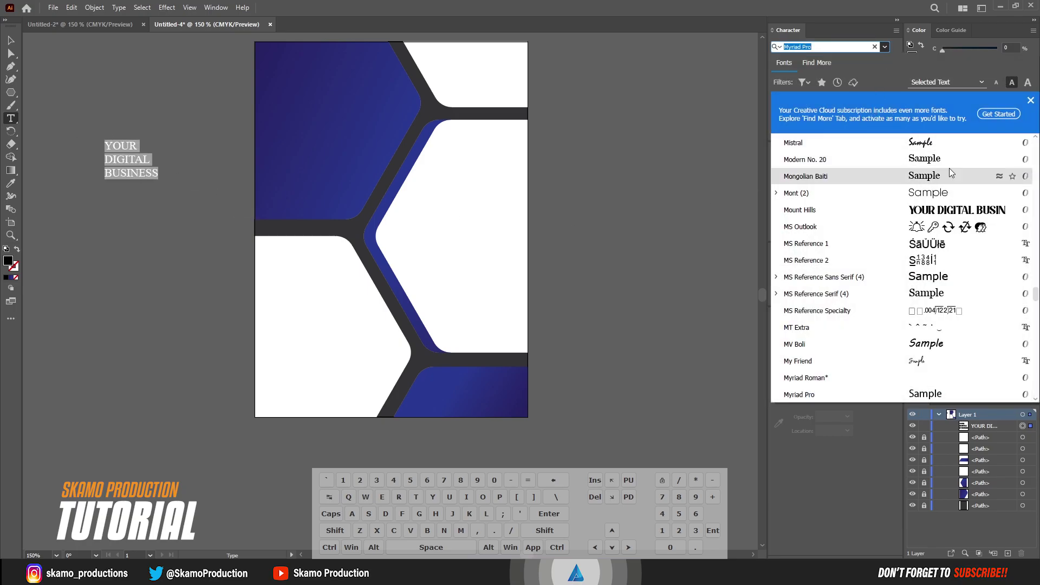
{"action": "scroll", "coordinate": [950, 171], "scroll_direction": "up", "scroll_amount": 20}
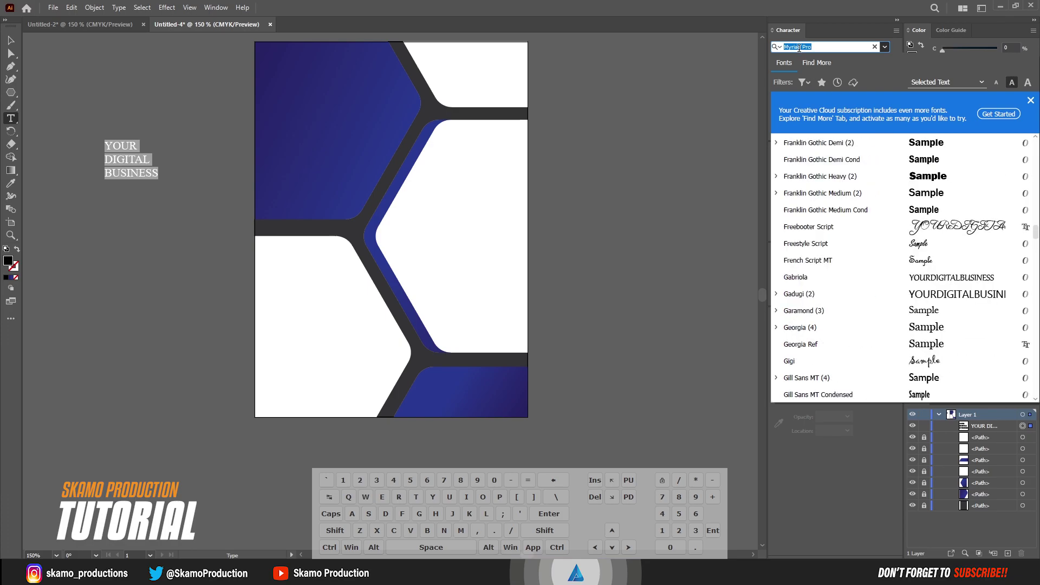
{"action": "type", "text": "a"}
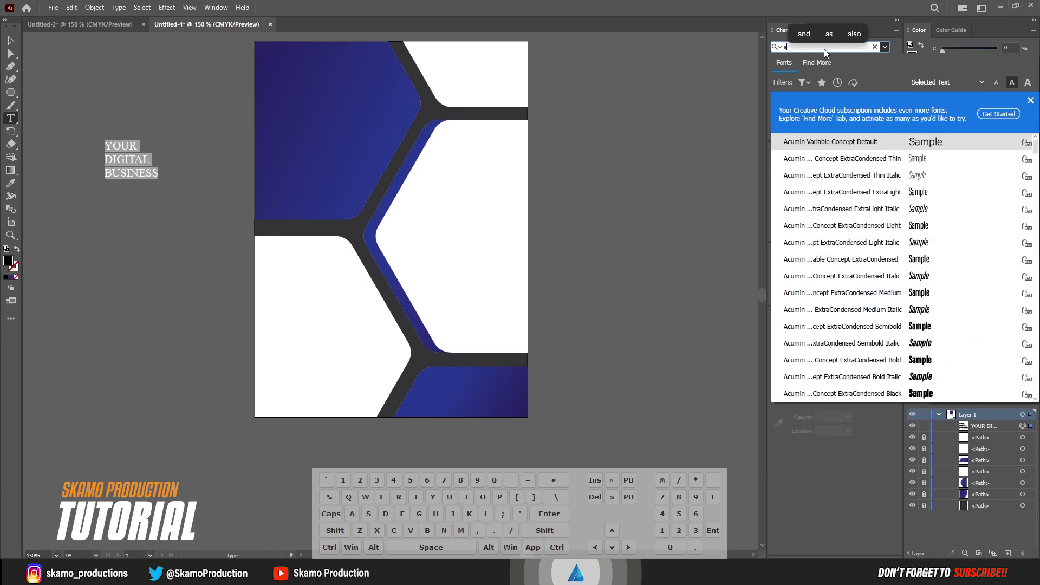
{"action": "type", "text": "rial"}
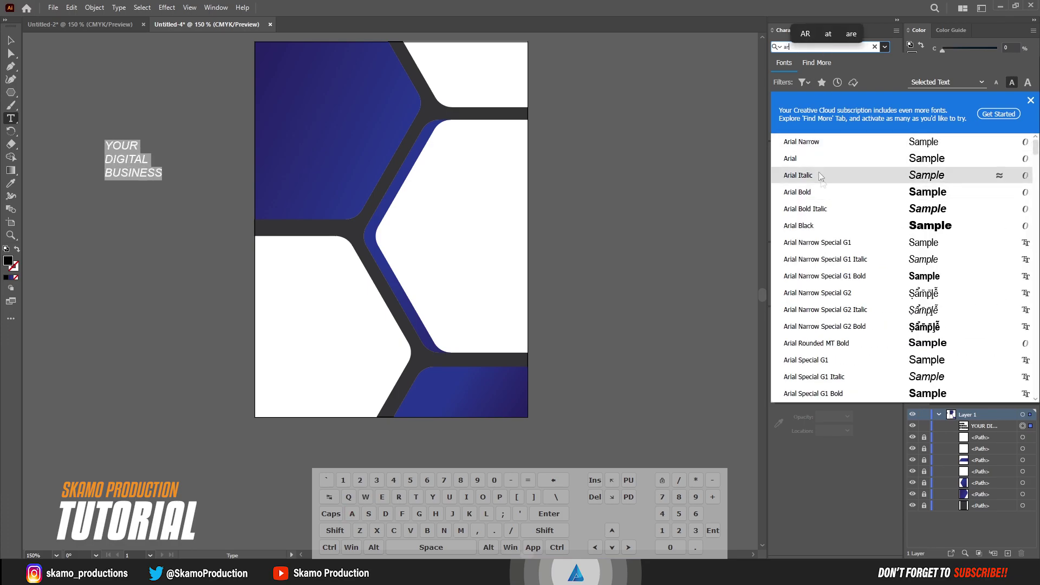
{"action": "left_click", "coordinate": [815, 162]}
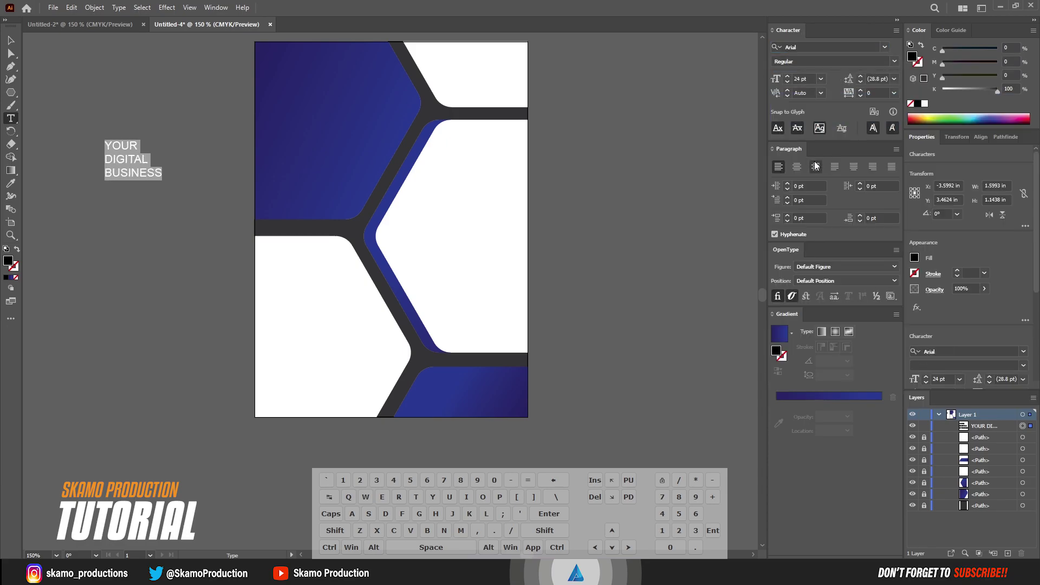
{"action": "left_click", "coordinate": [863, 62]}
{"action": "left_click", "coordinate": [802, 129]}
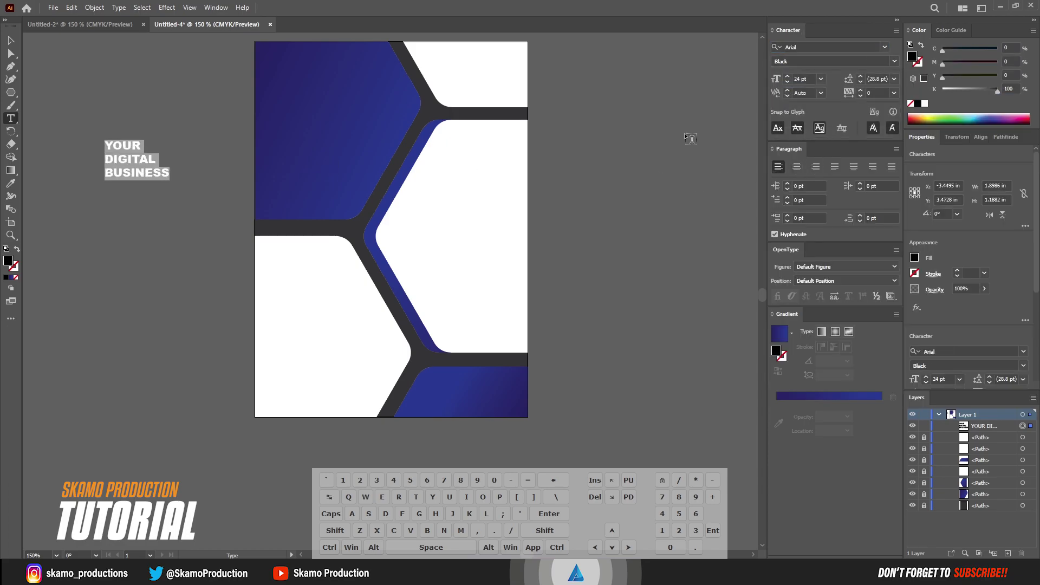
Colour YOUR and BUSINESS white and DIGITAL a fine-tuned yellow
{"action": "double_click", "coordinate": [122, 146]}
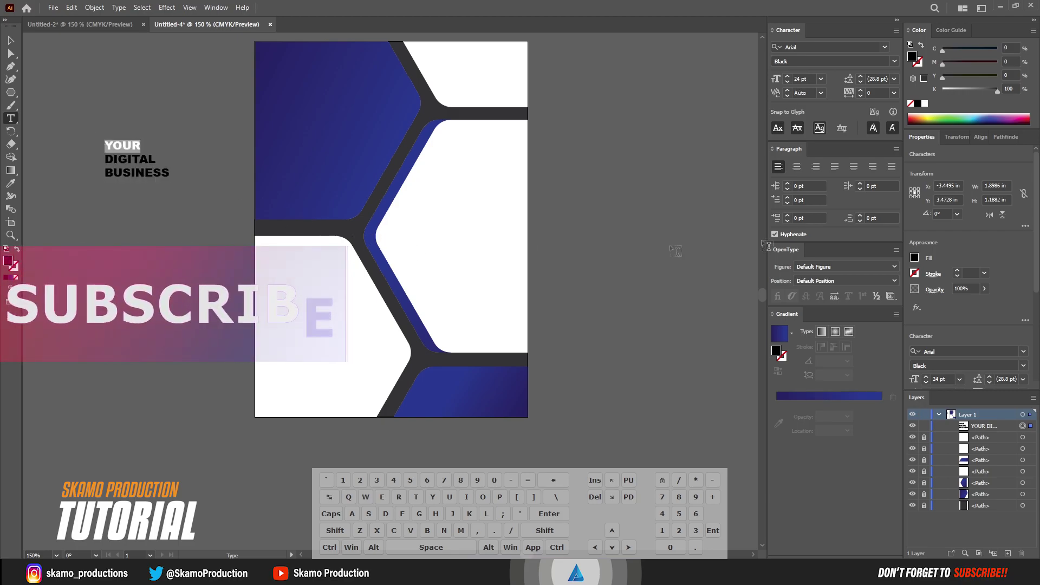
{"action": "left_click", "coordinate": [925, 103]}
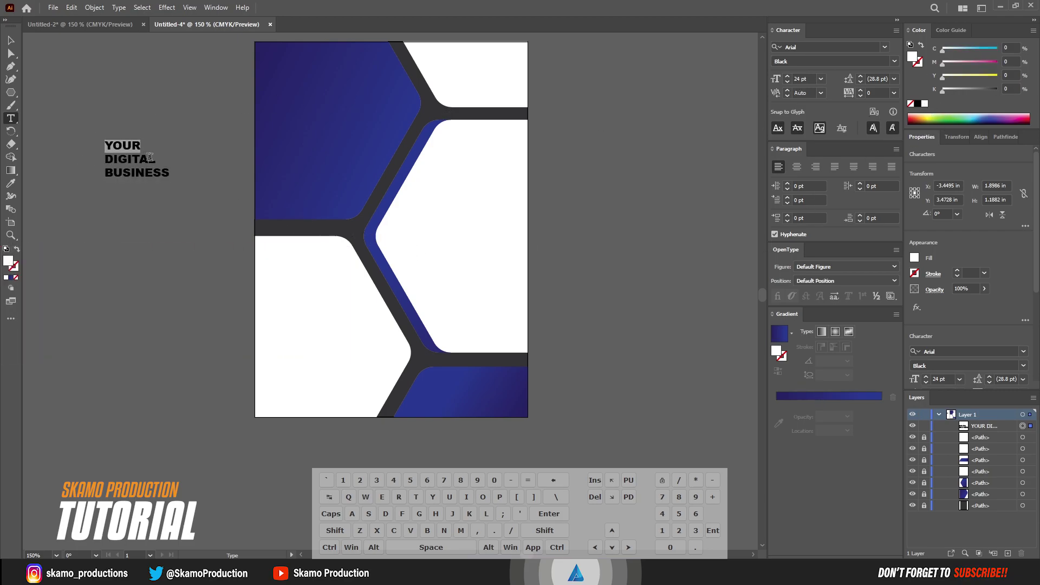
{"action": "left_click", "coordinate": [154, 158], "text": "shift"}
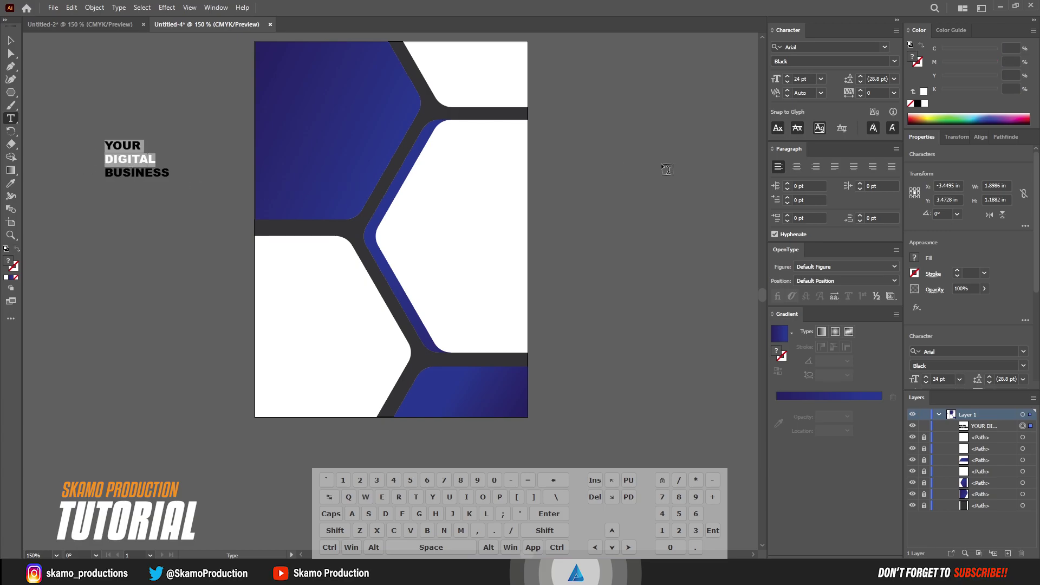
{"action": "left_click", "coordinate": [932, 117]}
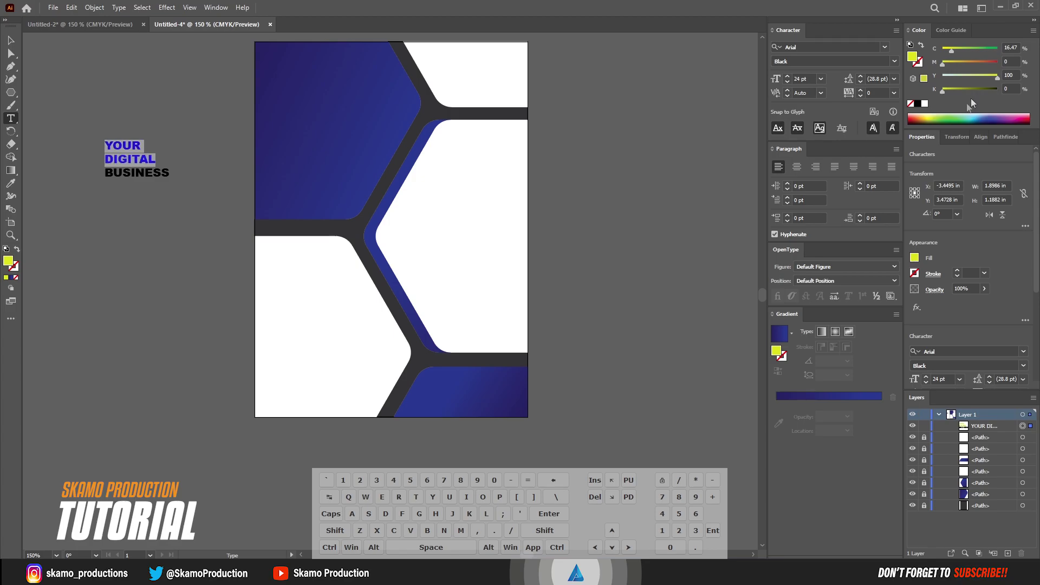
{"action": "mouse_move", "coordinate": [946, 63]}
{"action": "left_mouse_down"}
{"action": "mouse_move", "coordinate": [970, 64]}
{"action": "mouse_move", "coordinate": [956, 65]}
{"action": "left_mouse_up"}
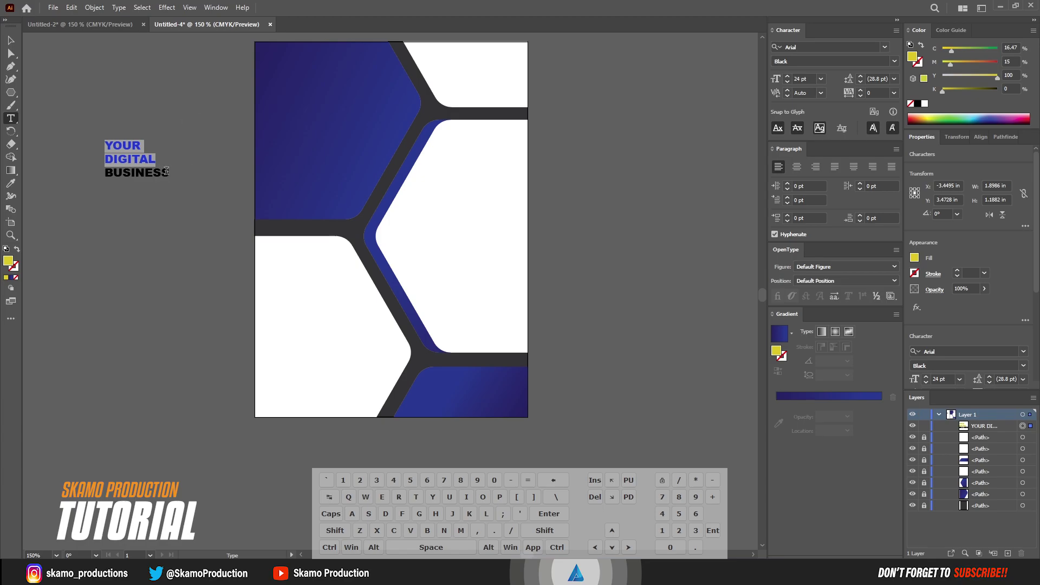
{"action": "left_click_drag", "start_coordinate": [169, 172], "coordinate": [65, 172]}
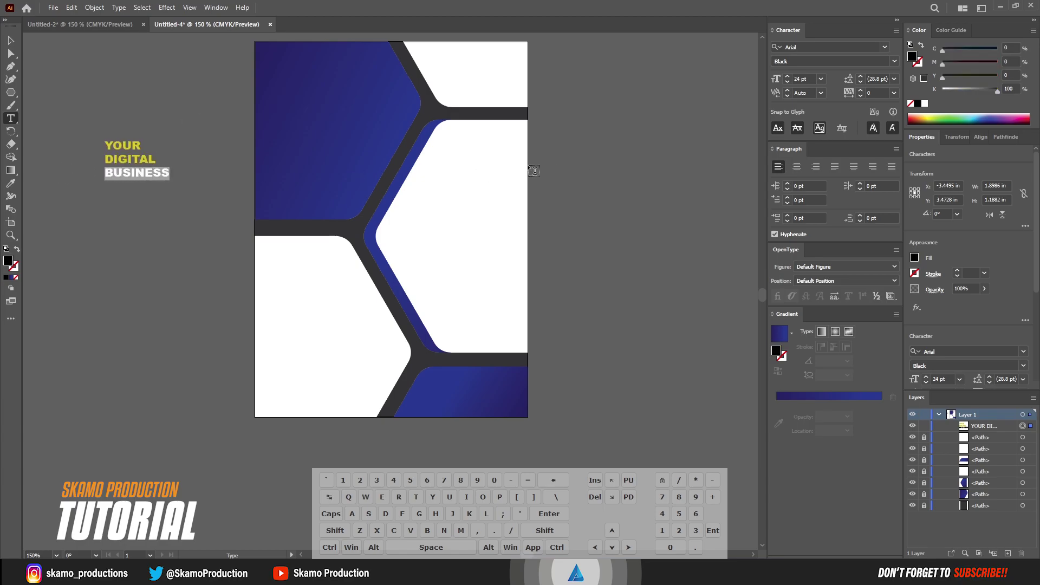
{"action": "left_click", "coordinate": [925, 104]}
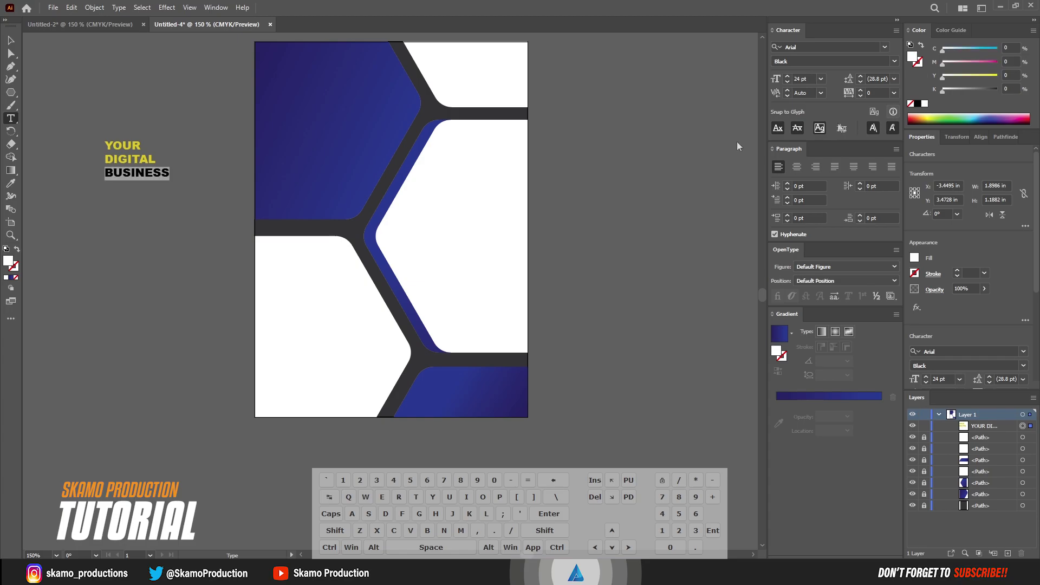
{"action": "left_click_drag", "start_coordinate": [142, 145], "coordinate": [48, 136]}
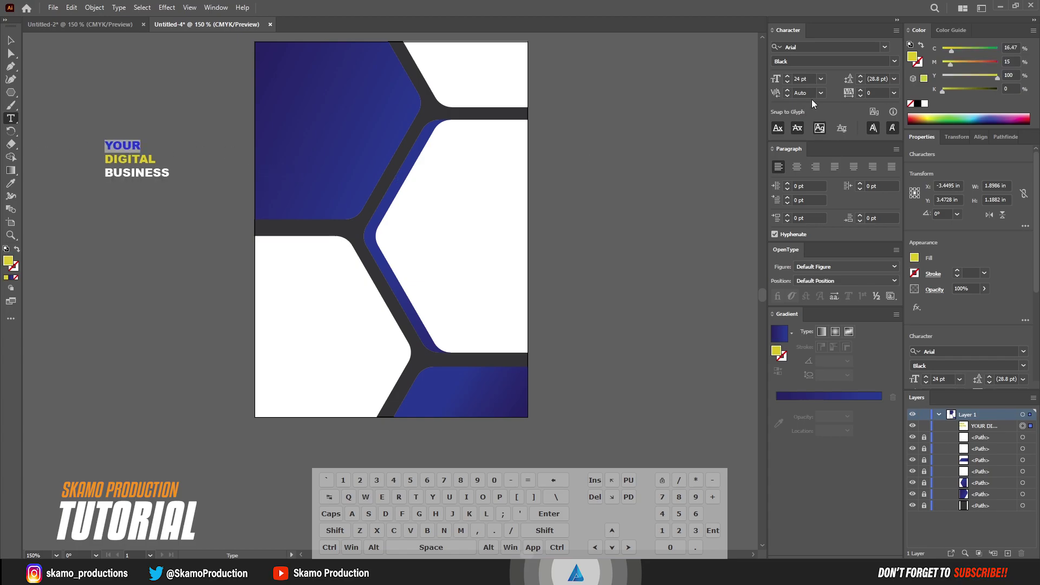
{"action": "left_click", "coordinate": [925, 103]}
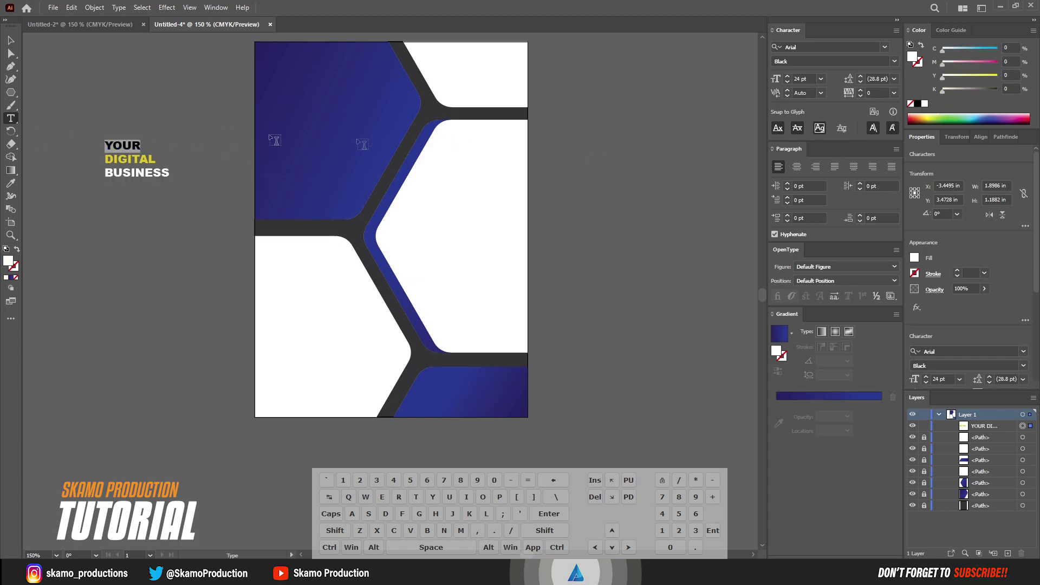
{"action": "left_click", "coordinate": [10, 40]}
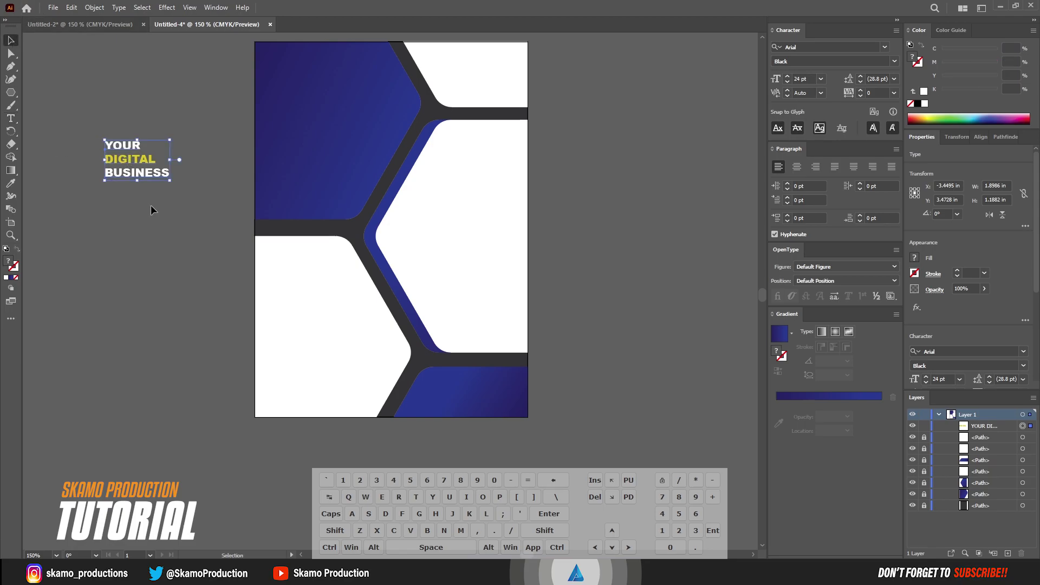
Move the heading onto the top-left blue hexagon and add a 9 pt Arial Regular placeholder paragraph below it
{"action": "left_click_drag", "start_coordinate": [141, 171], "coordinate": [303, 90]}
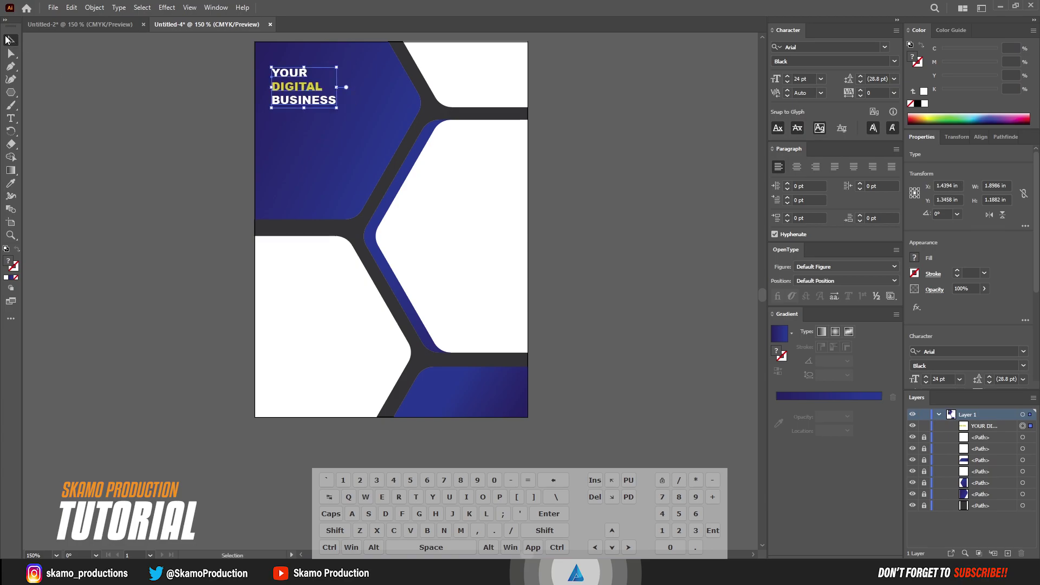
{"action": "left_click", "coordinate": [242, 245]}
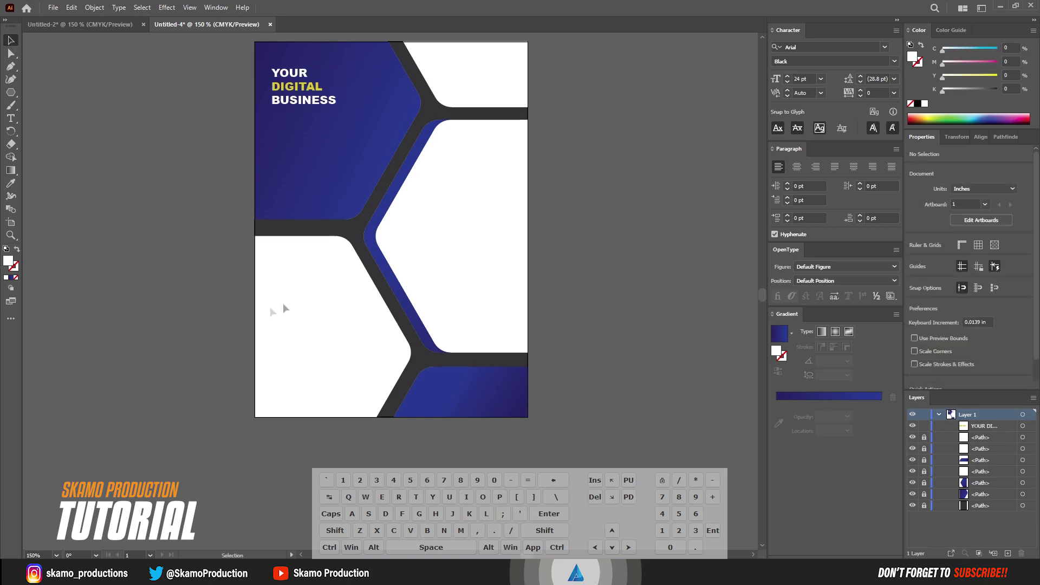
{"action": "left_click", "coordinate": [11, 118]}
{"action": "left_click", "coordinate": [822, 79]}
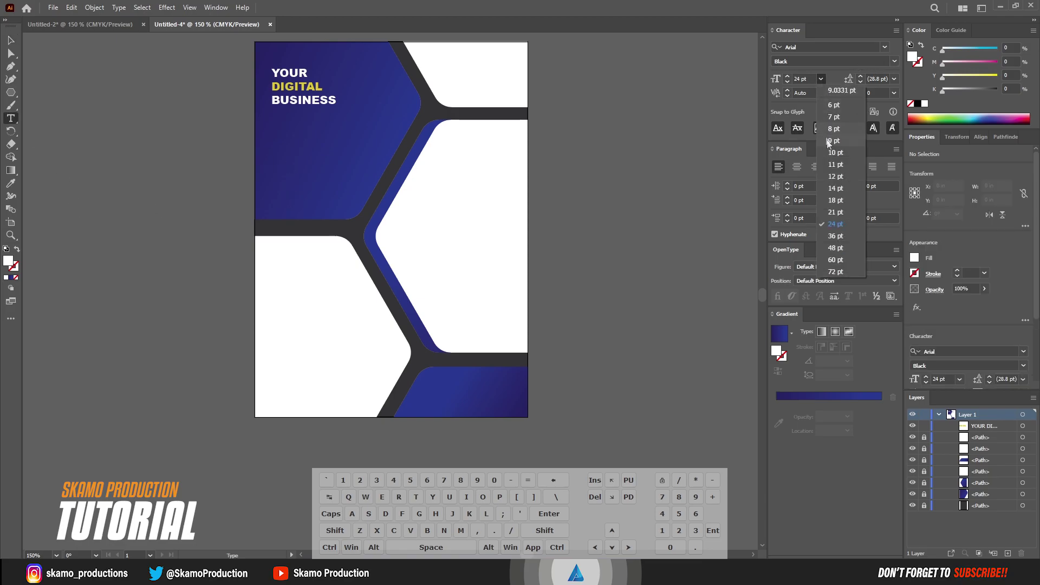
{"action": "left_click", "coordinate": [837, 142]}
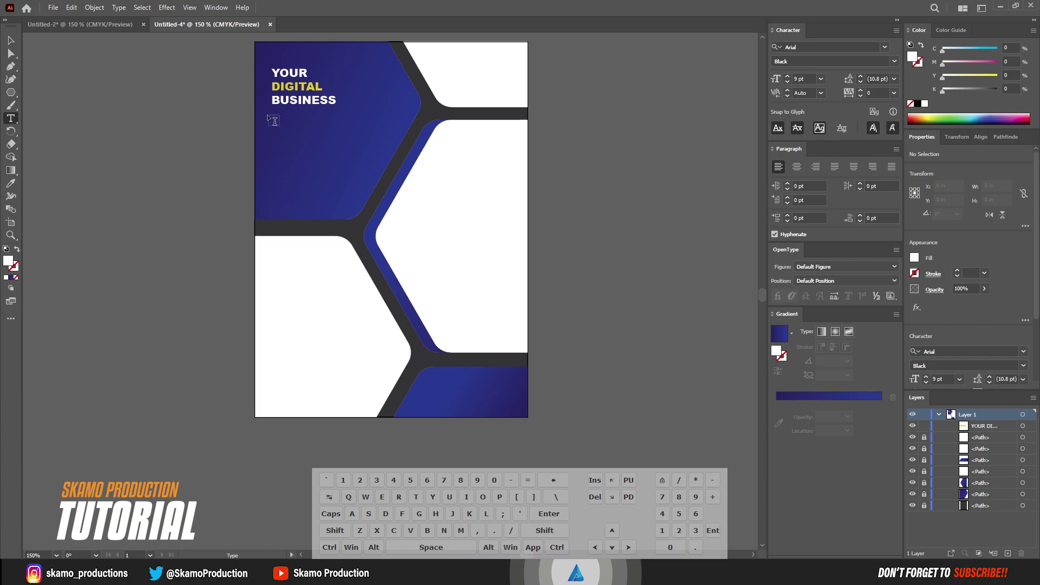
{"action": "left_click_drag", "start_coordinate": [272, 115], "coordinate": [388, 151]}
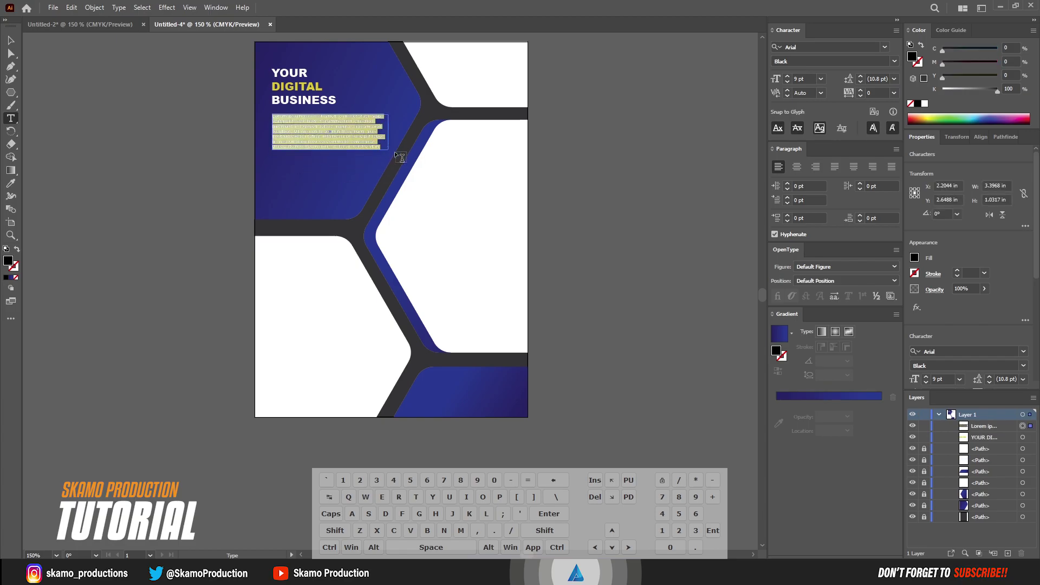
{"action": "left_click", "coordinate": [895, 61]}
{"action": "left_click", "coordinate": [829, 88]}
{"action": "key", "text": "Escape"}
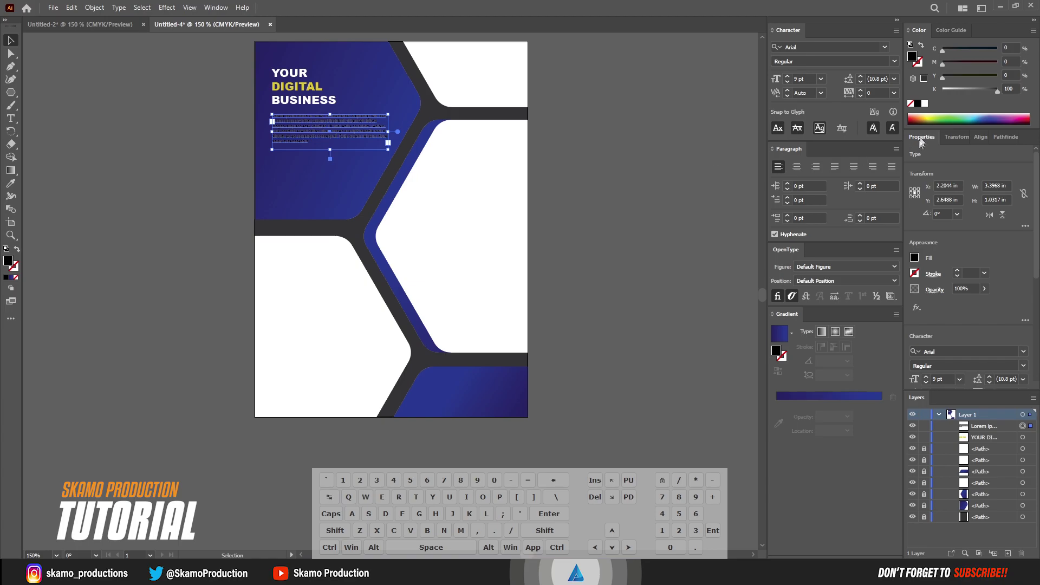
Make the paragraph white, trim its frame to four lines, and shift it with the heading left and down
{"action": "left_click", "coordinate": [925, 104]}
{"action": "left_click_drag", "start_coordinate": [388, 150], "coordinate": [388, 137]}
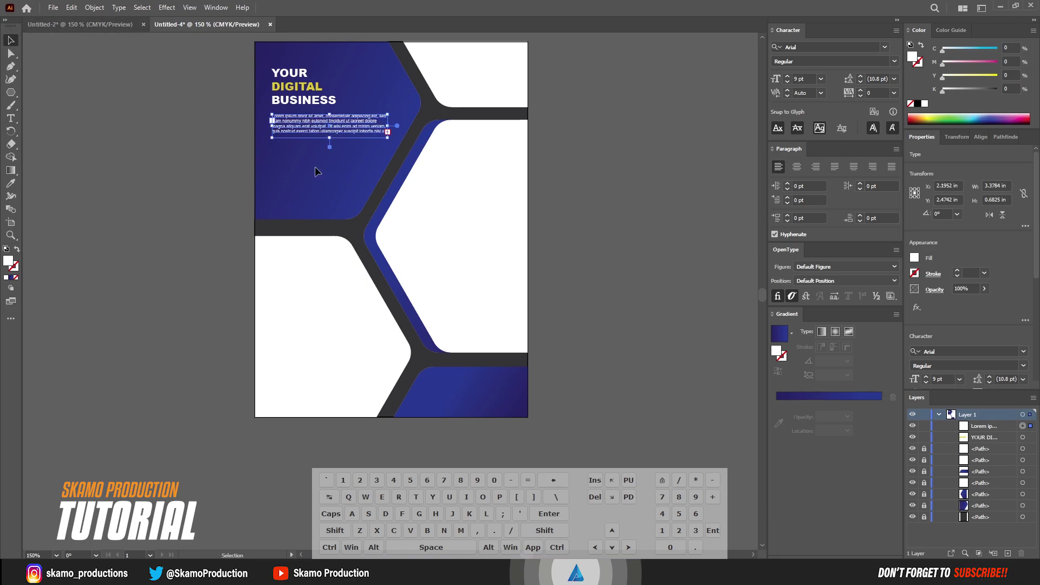
{"action": "left_click", "coordinate": [291, 81], "text": "shift"}
{"action": "left_click_drag", "start_coordinate": [291, 81], "coordinate": [291, 103]}
{"action": "left_click", "coordinate": [163, 151]}
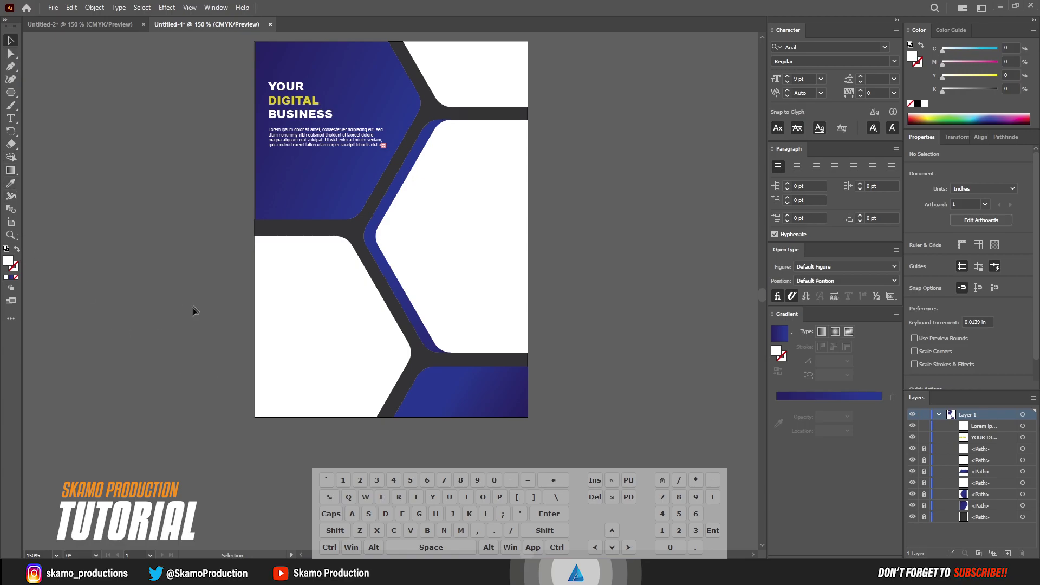
Create 18 pt text reading 'About Us And Services', correcting the typing mistakes
{"action": "left_click", "coordinate": [11, 118]}
{"action": "left_click", "coordinate": [79, 241]}
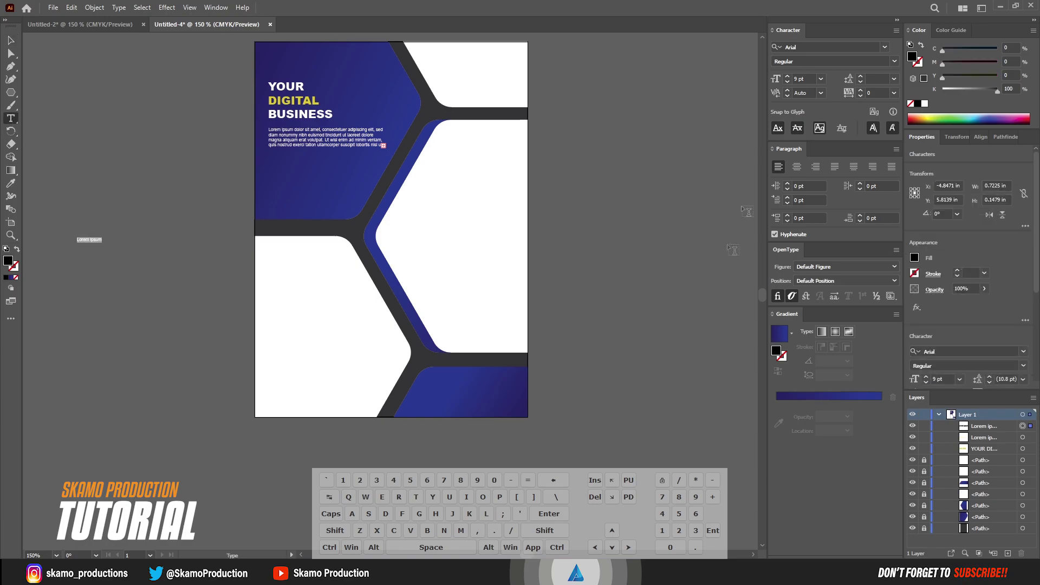
{"action": "left_click", "coordinate": [821, 79]}
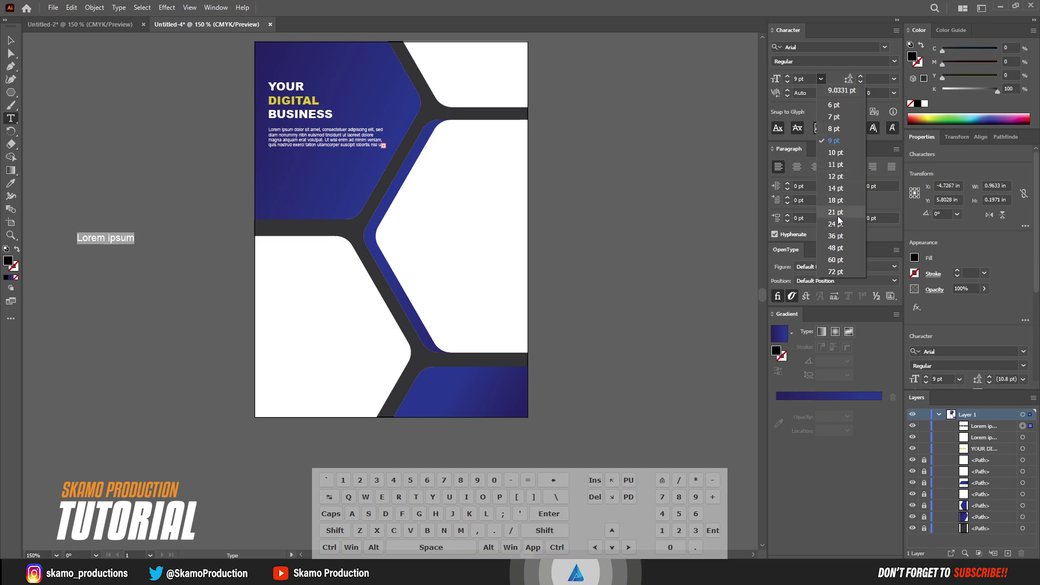
{"action": "left_click", "coordinate": [836, 201]}
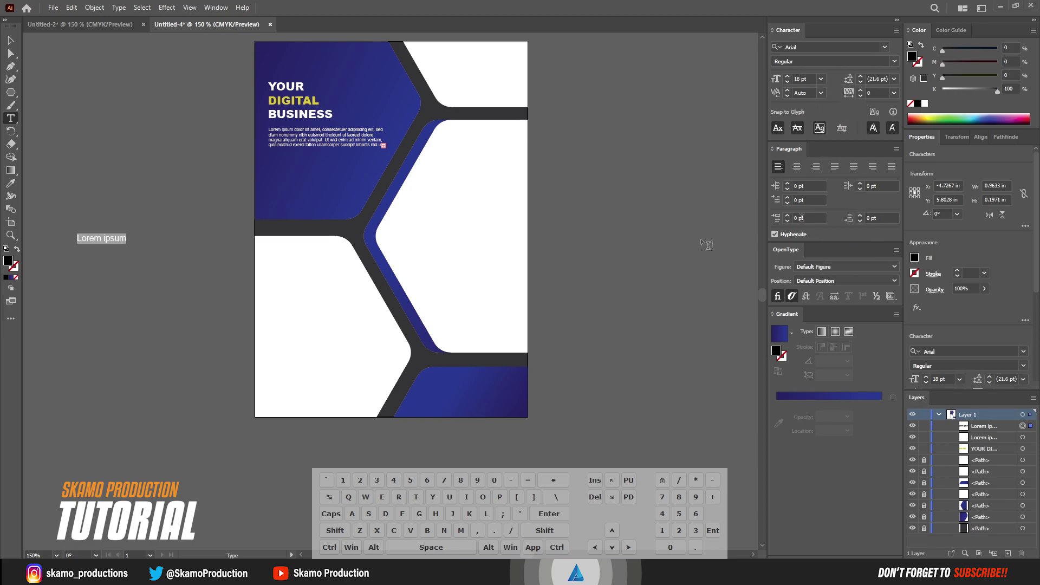
{"action": "type", "text": "Abi"}
{"action": "type", "text": "ou"}
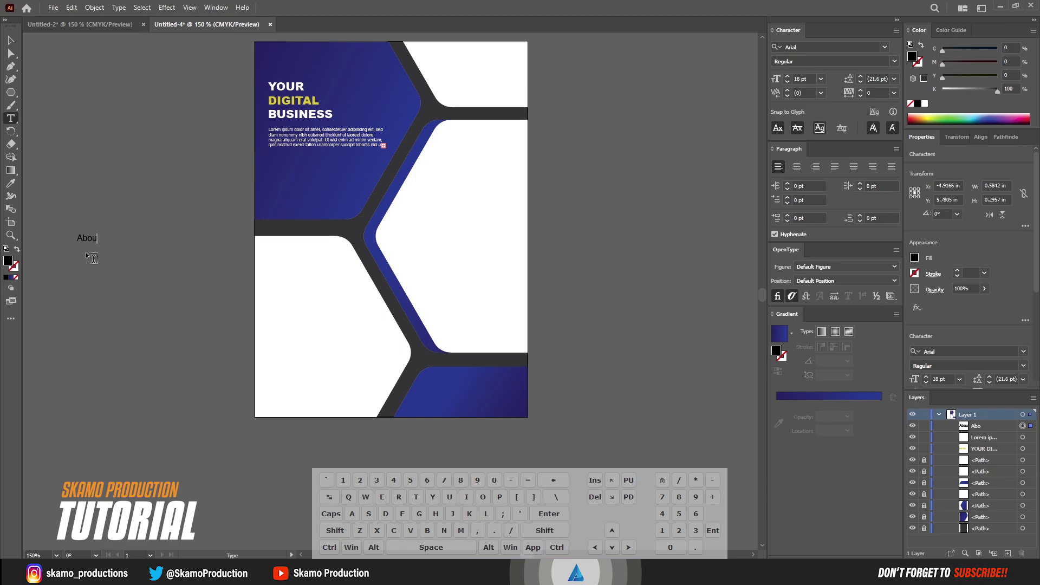
{"action": "type", "text": "t Us And SER"}
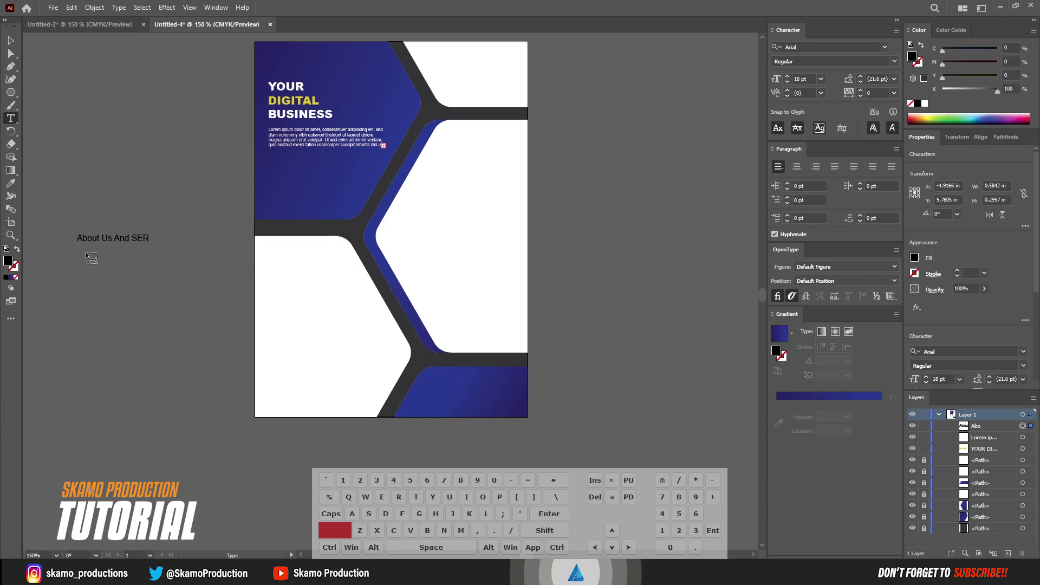
{"action": "type", "text": "VICES"}
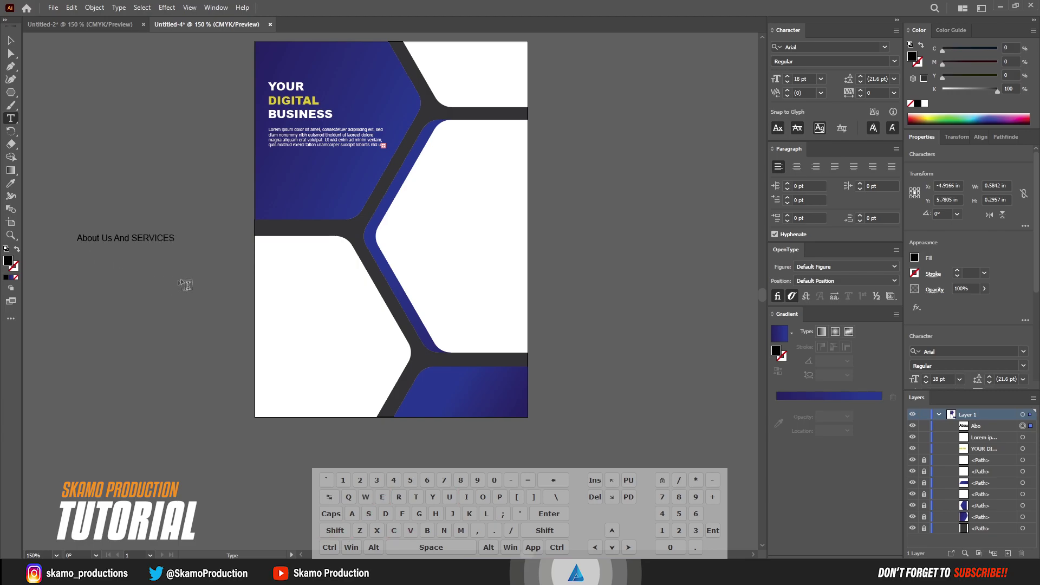
{"action": "left_click_drag", "start_coordinate": [175, 239], "coordinate": [141, 236]}
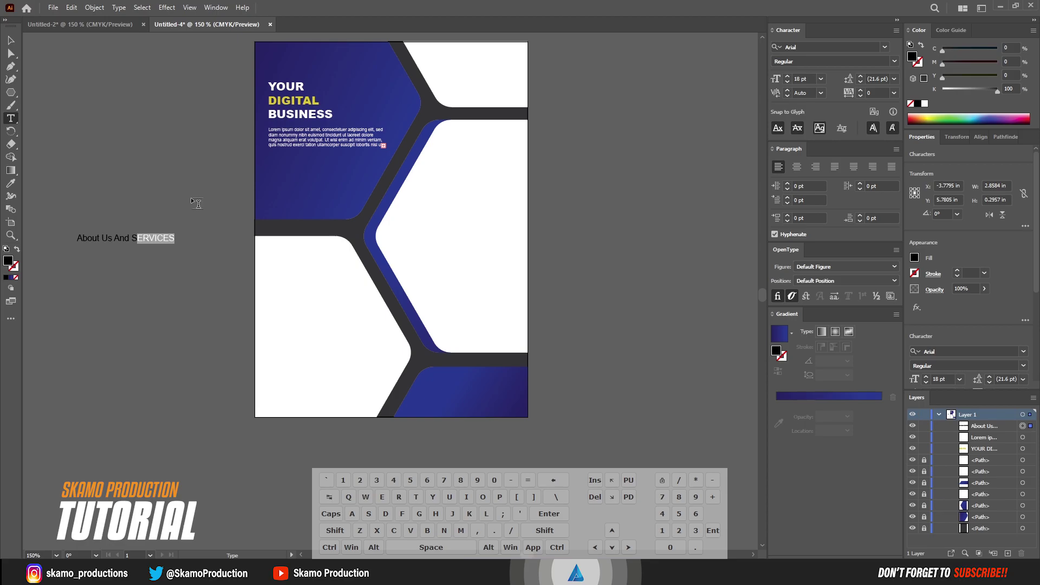
{"action": "key", "text": "BackSpace"}
{"action": "type", "text": "ervices"}
Delete the stray placeholder text and set the heading's font style to Black
{"action": "left_click", "coordinate": [62, 224]}
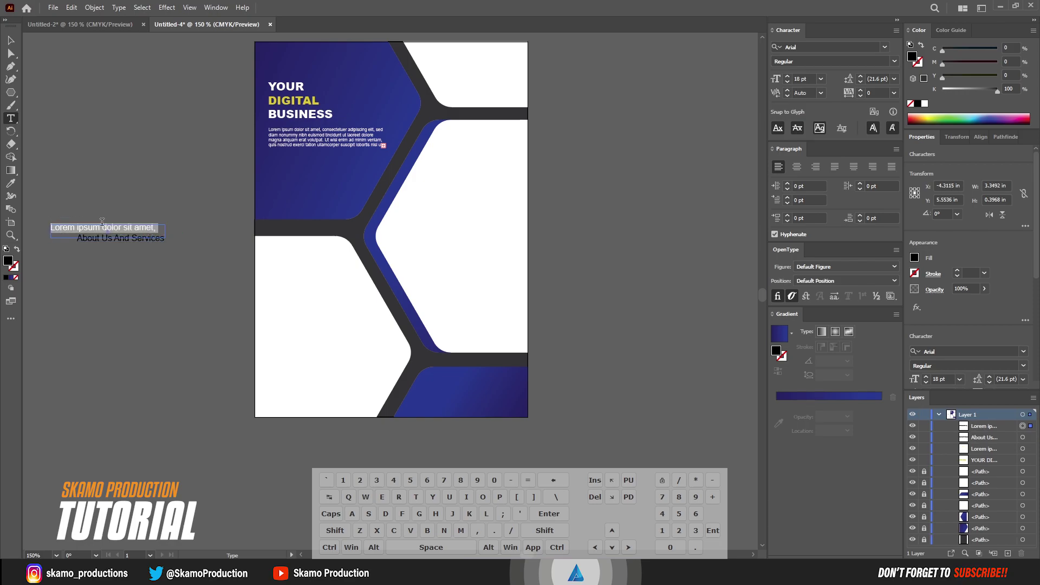
{"action": "key", "text": "BackSpace"}
{"action": "left_click", "coordinate": [10, 40]}
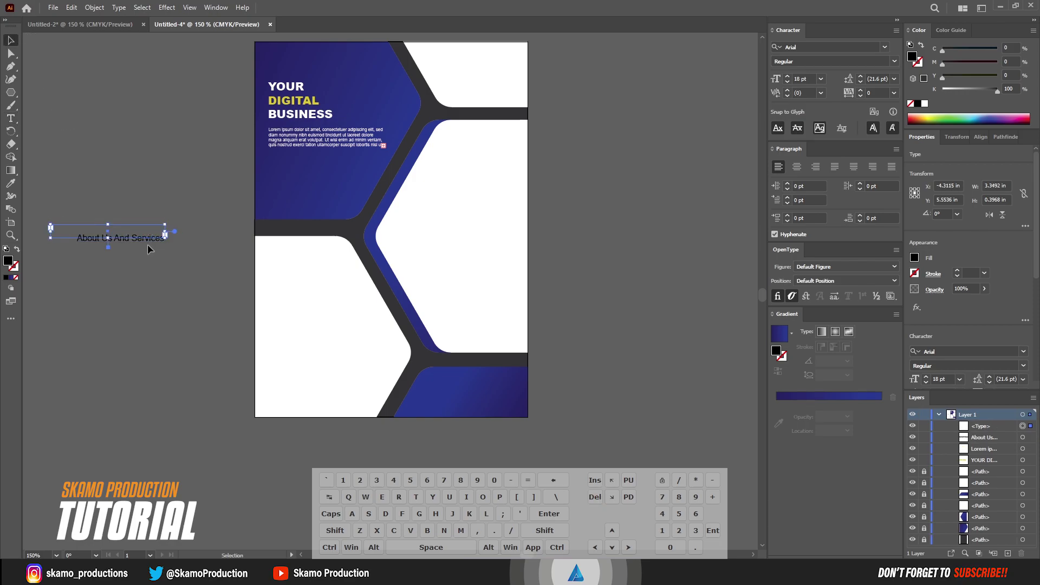
{"action": "left_click", "coordinate": [151, 240]}
{"action": "double_click", "coordinate": [152, 240]}
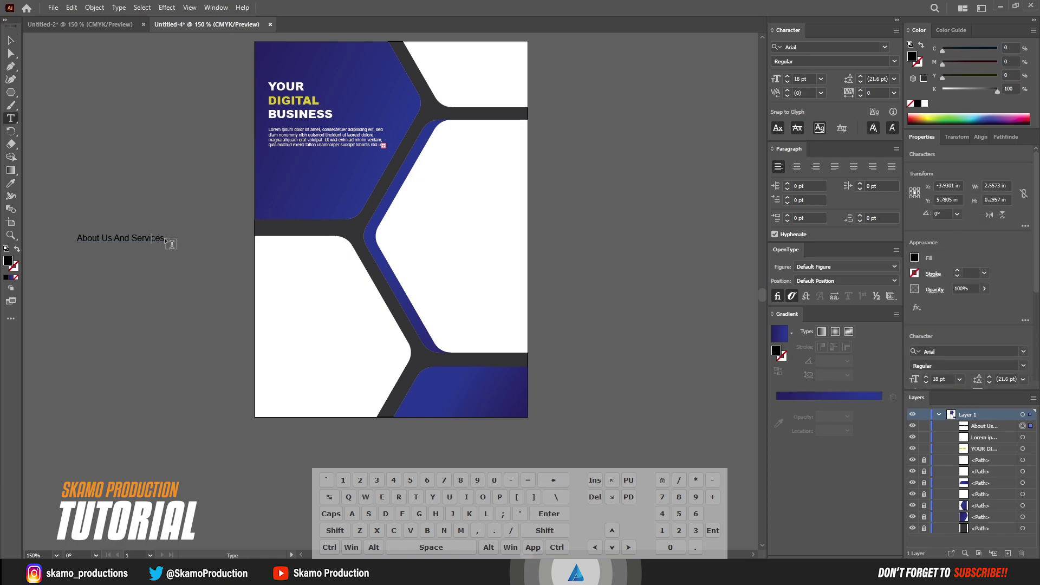
{"action": "key", "text": "ctrl+a"}
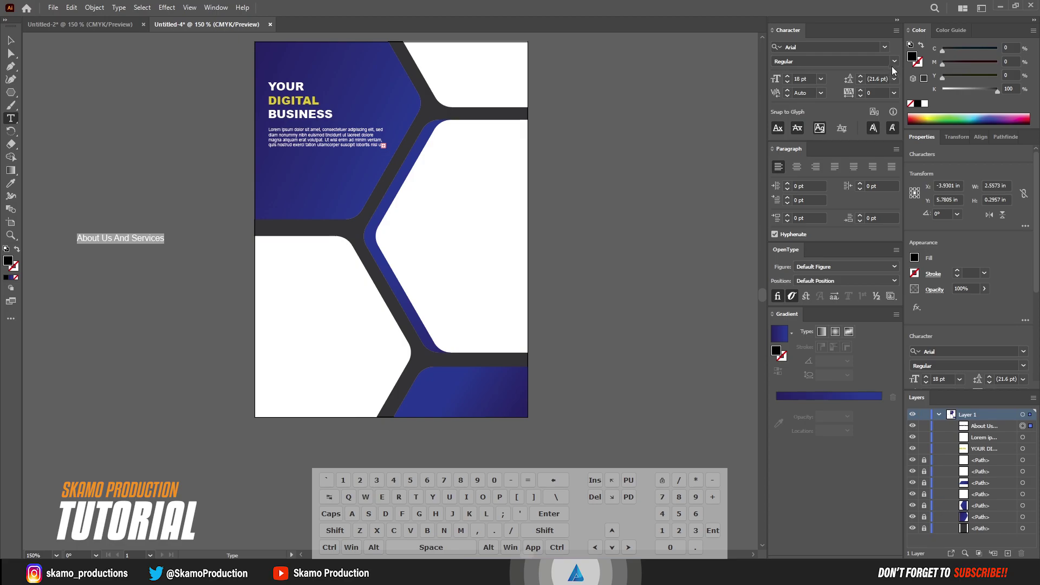
{"action": "left_click", "coordinate": [894, 62]}
{"action": "left_click", "coordinate": [802, 132]}
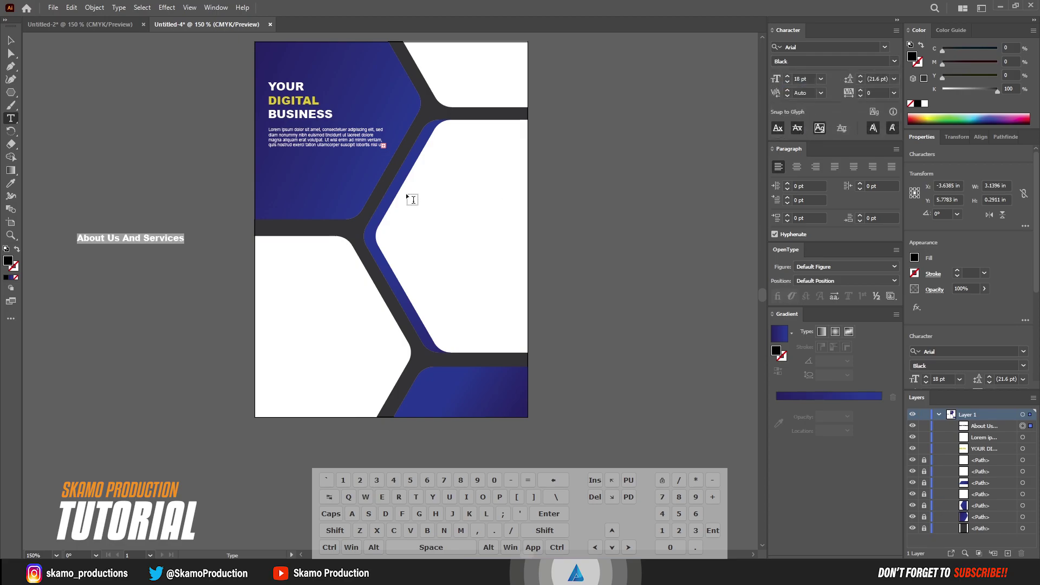
Break the heading onto two lines before 'And' and move it to the lower-left white hexagon
{"action": "left_click", "coordinate": [124, 238]}
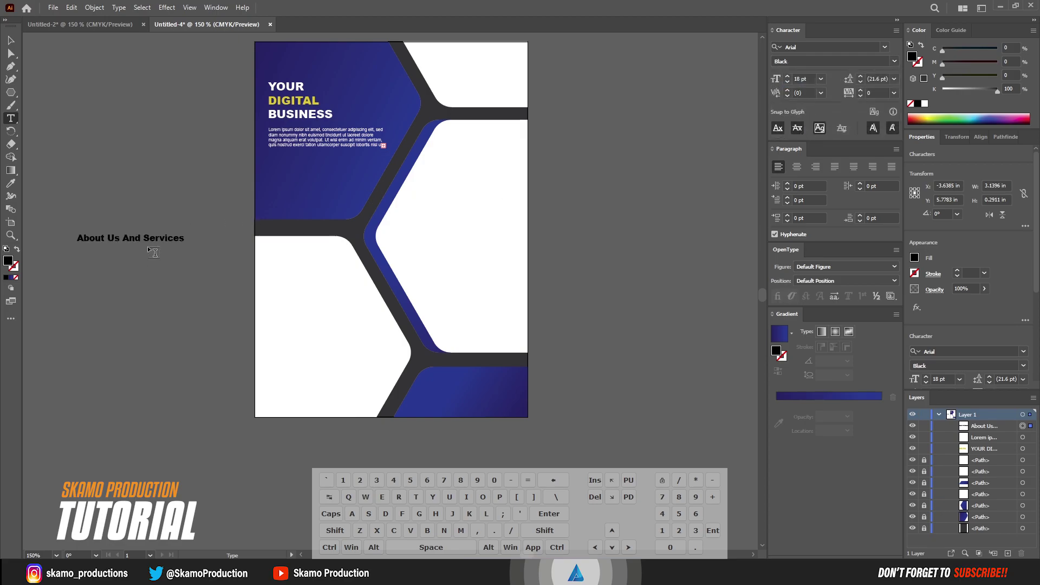
{"action": "key", "text": "Return"}
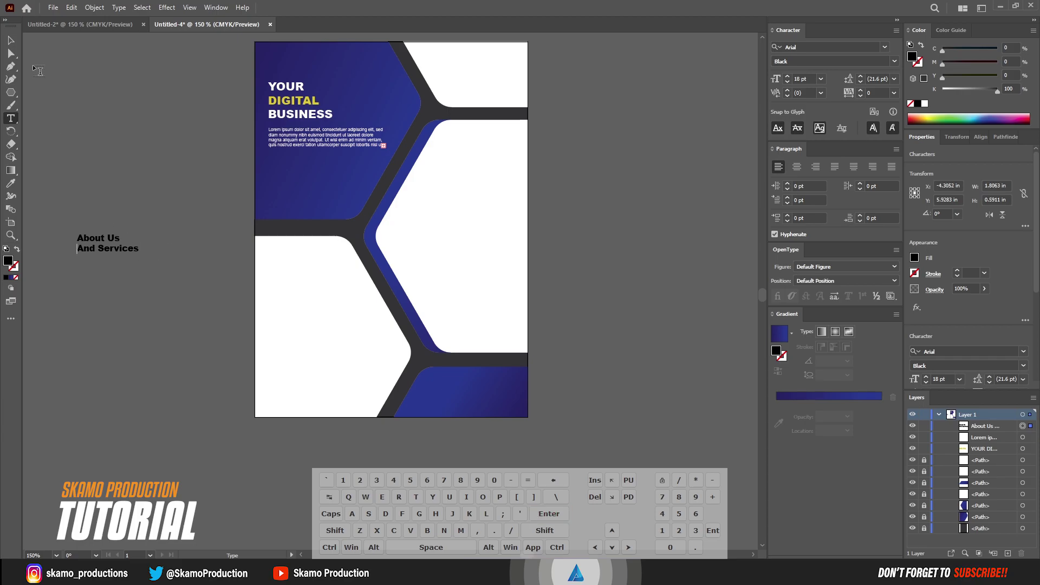
{"action": "left_click", "coordinate": [11, 41]}
{"action": "left_click_drag", "start_coordinate": [121, 252], "coordinate": [310, 268]}
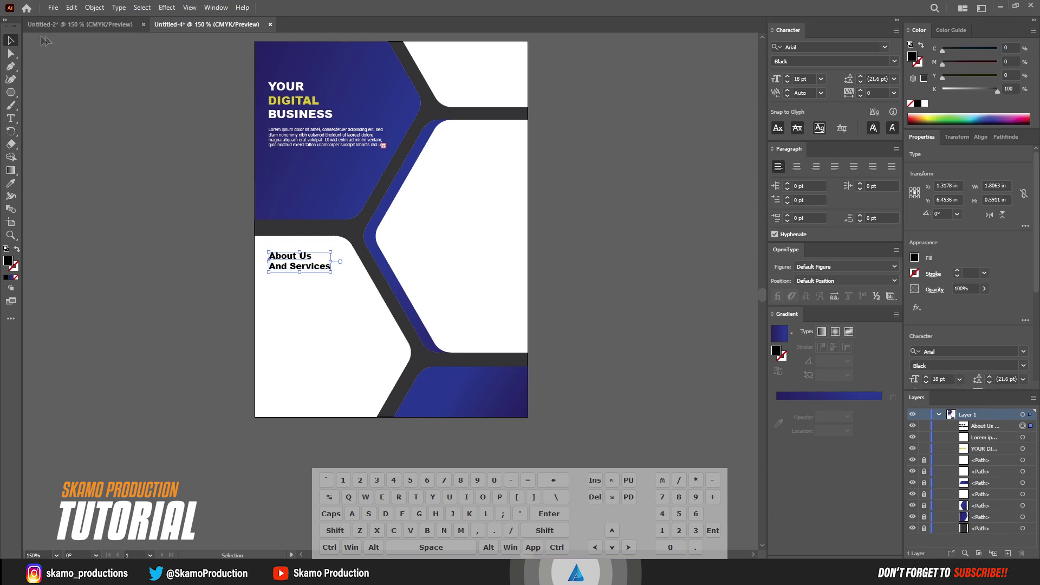
Duplicate the Lorem ipsum paragraph below the About Us heading and lighten it to grey
{"action": "left_click", "coordinate": [160, 163]}
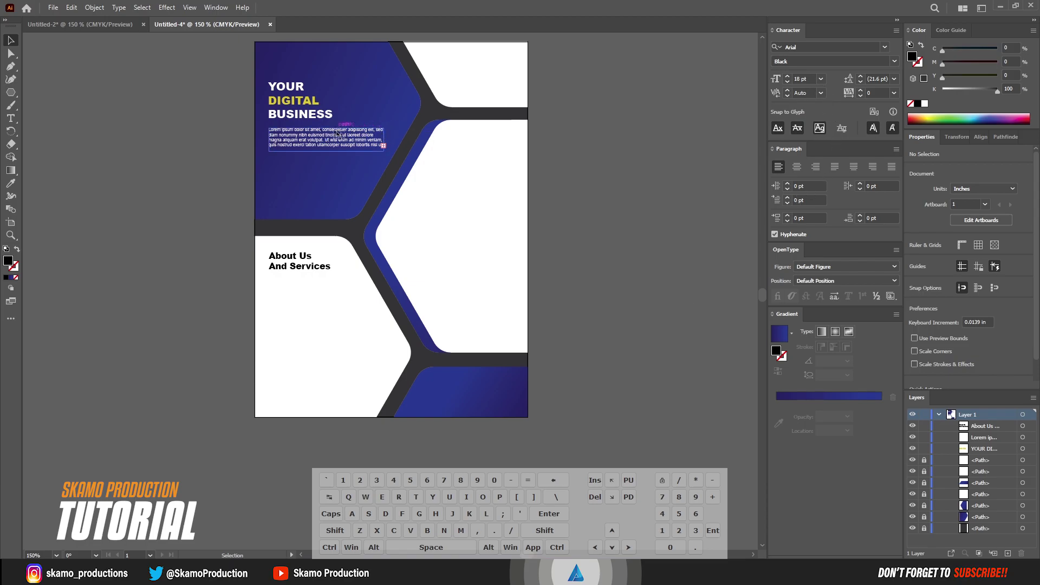
{"action": "left_click_drag", "start_coordinate": [316, 143], "coordinate": [326, 295]}
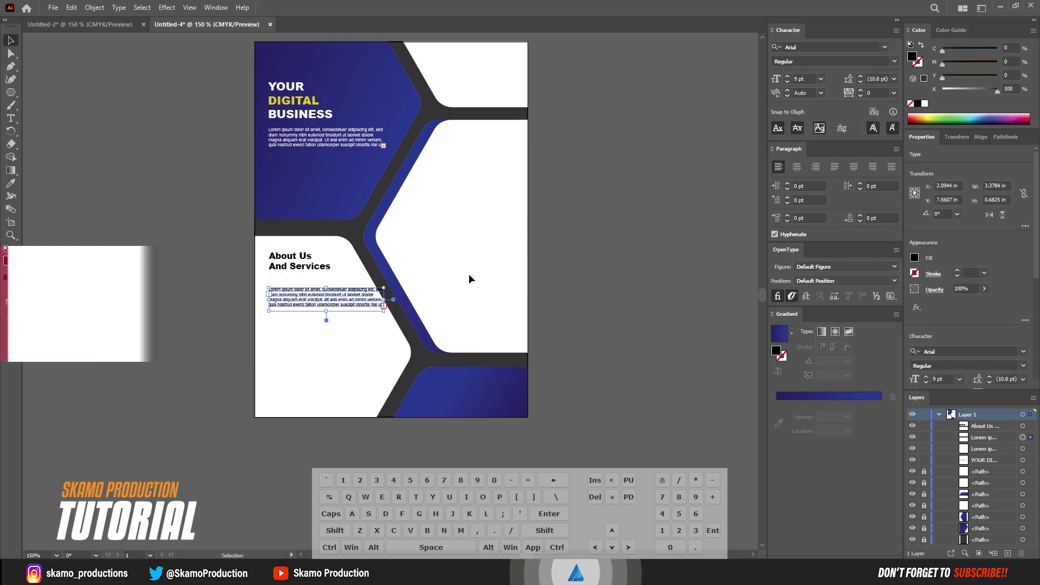
{"action": "mouse_move", "coordinate": [331, 305]}
{"action": "left_mouse_down"}
{"action": "mouse_move", "coordinate": [320, 286]}
{"action": "mouse_move", "coordinate": [364, 297]}
{"action": "mouse_move", "coordinate": [318, 296]}
{"action": "left_mouse_up"}
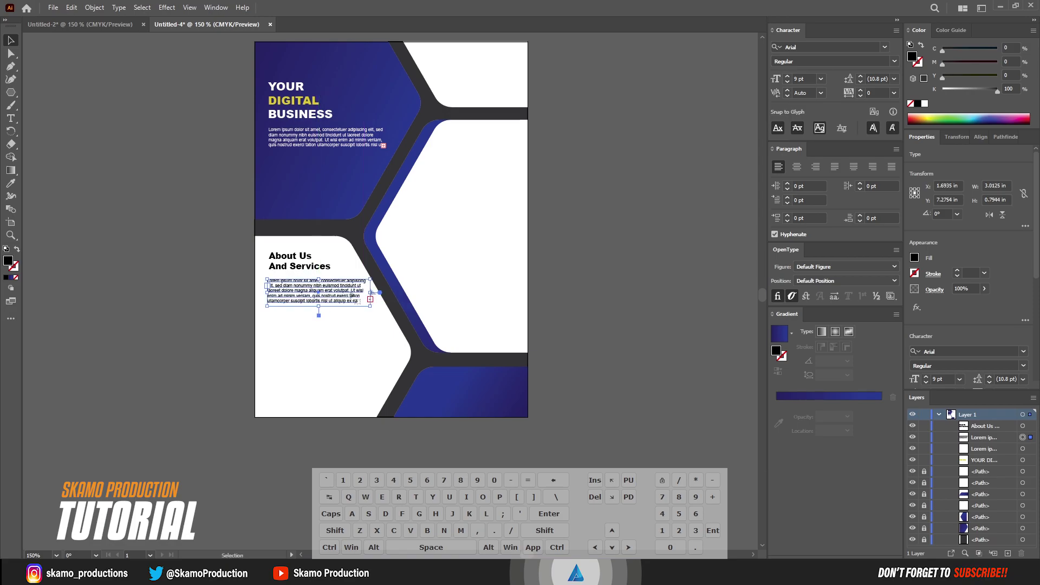
{"action": "left_click_drag", "start_coordinate": [994, 95], "coordinate": [981, 92]}
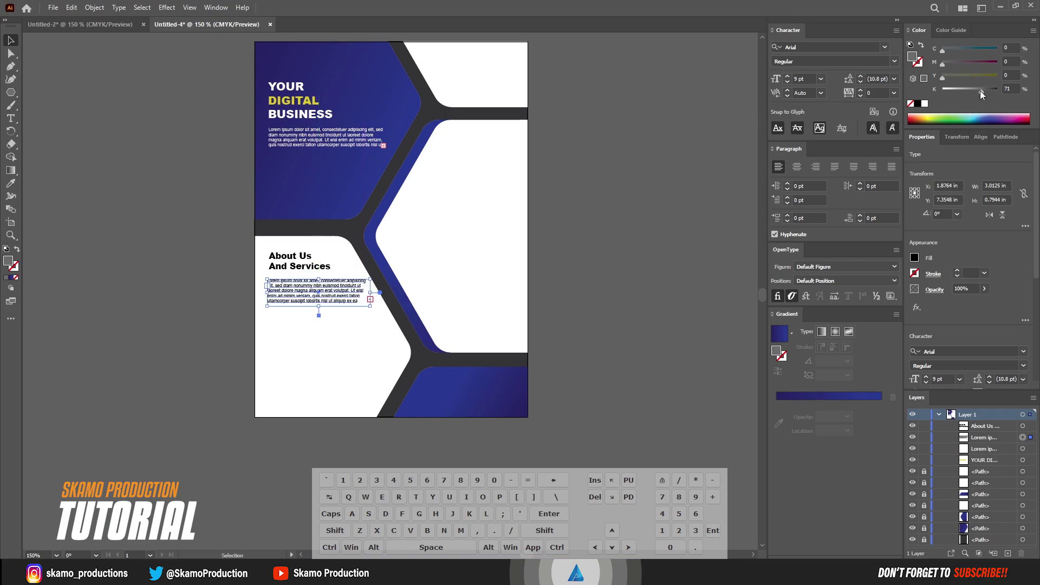
Narrow the copied paragraph's text box so it reflows to four lines
{"action": "left_click", "coordinate": [179, 272]}
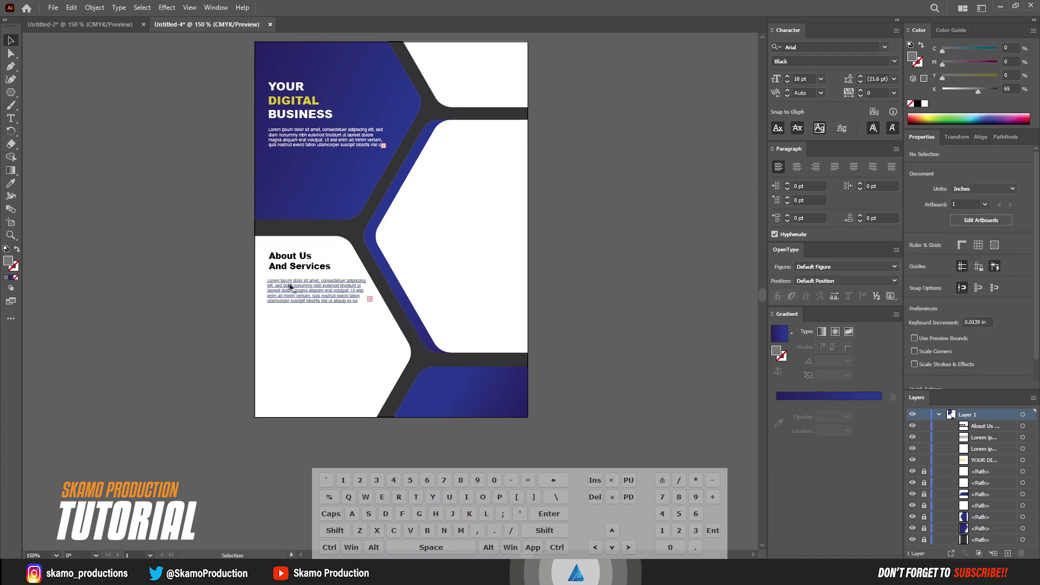
{"action": "left_click", "coordinate": [306, 292]}
{"action": "left_click_drag", "start_coordinate": [368, 302], "coordinate": [363, 299]}
{"action": "left_click", "coordinate": [223, 335]}
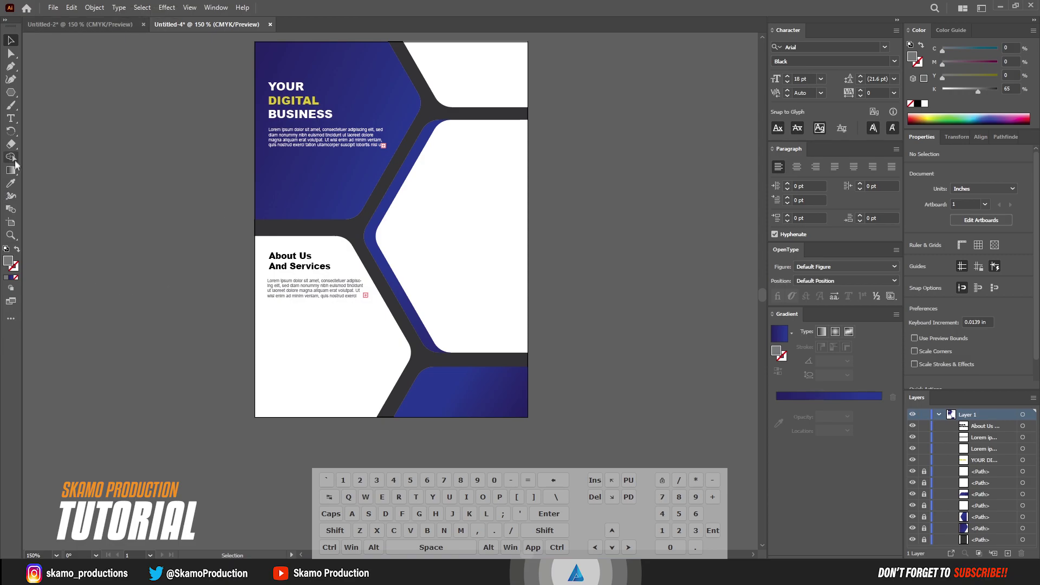
Type 'LOGO' and 'HERE' on two lines and move it to the top-right white hexagon
{"action": "left_click", "coordinate": [11, 118]}
{"action": "left_click", "coordinate": [87, 216]}
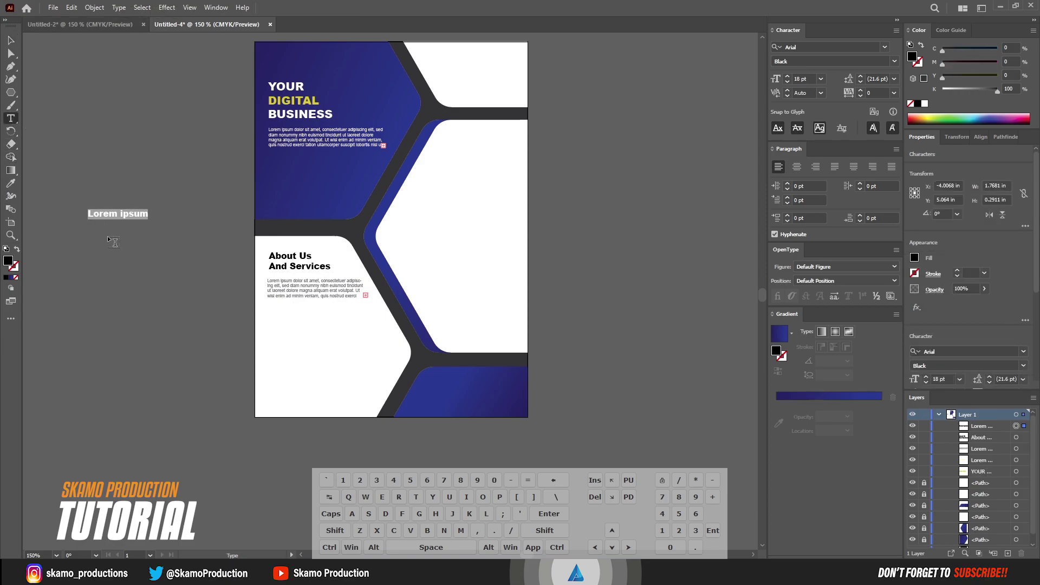
{"action": "type", "text": "LOG"}
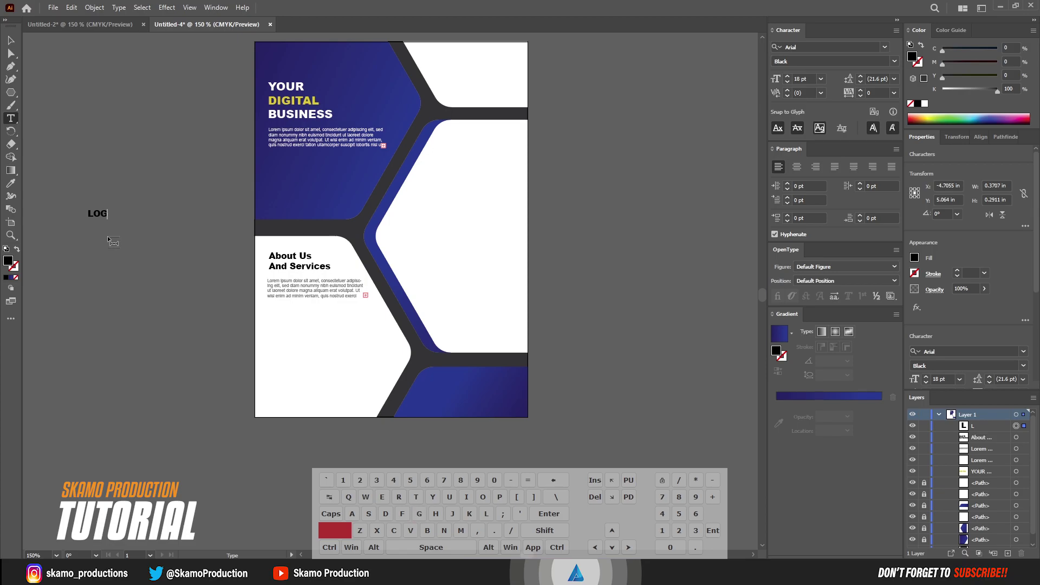
{"action": "type", "text": "O"}
{"action": "key", "text": "Return"}
{"action": "type", "text": "HERE"}
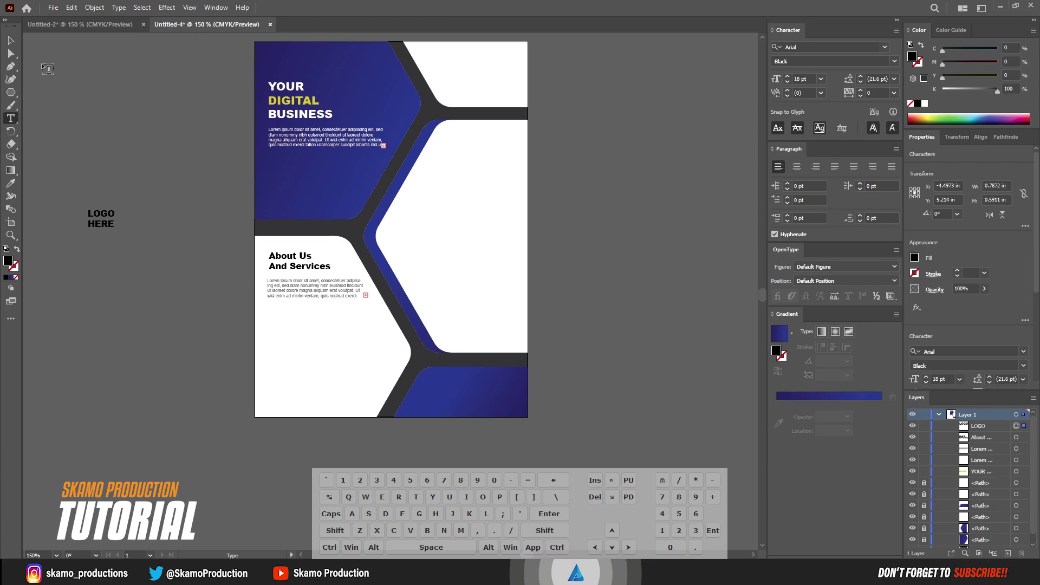
{"action": "left_click", "coordinate": [11, 41]}
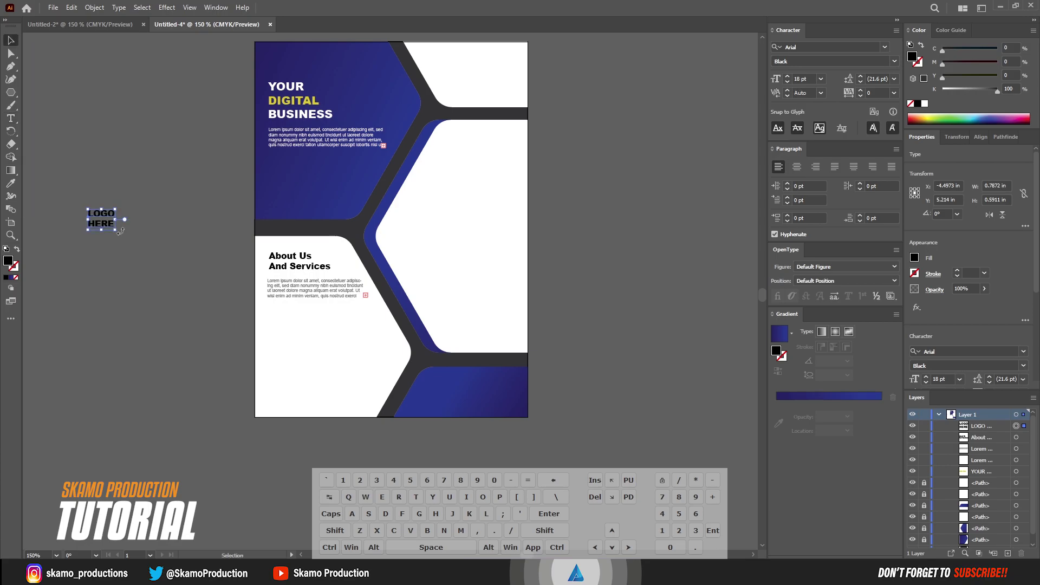
{"action": "left_click_drag", "start_coordinate": [98, 217], "coordinate": [483, 72]}
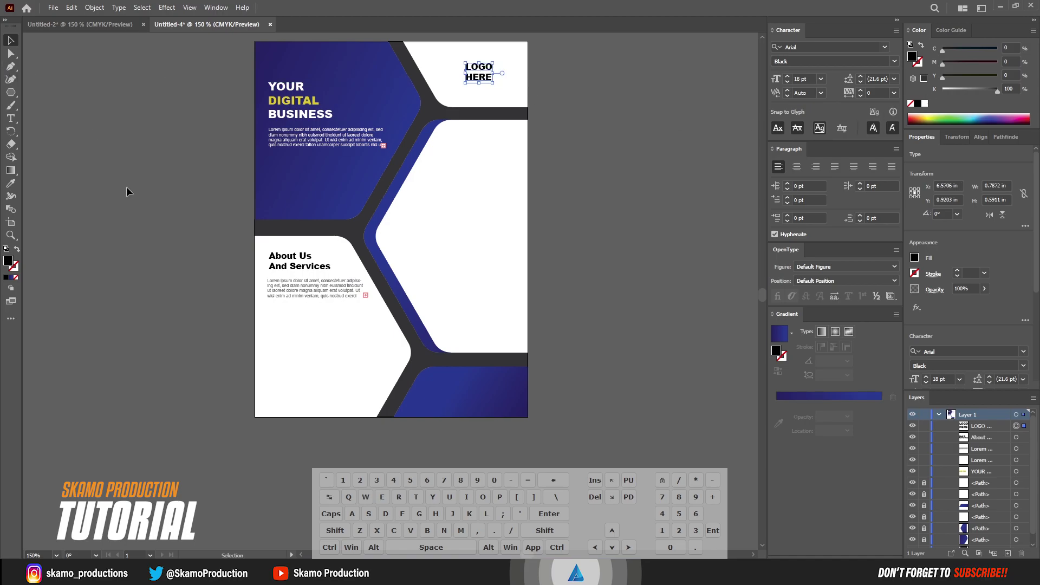
{"action": "left_click", "coordinate": [140, 202]}
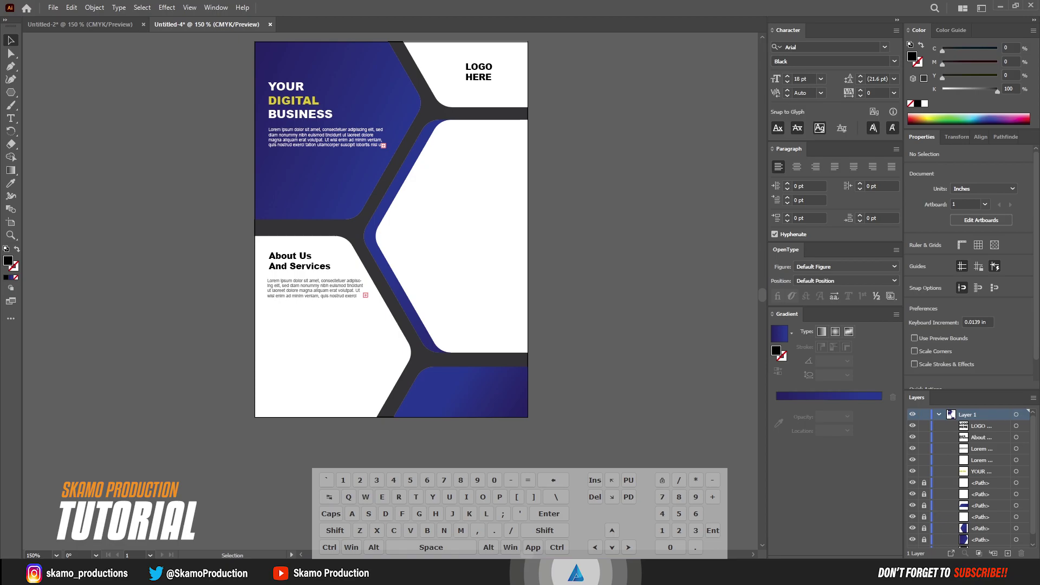
Place the smiling man's photo on the poster and reflect it with the Vertical axis
{"action": "left_click_drag", "start_coordinate": [67, 298], "coordinate": [398, 243]}
{"action": "right_click", "coordinate": [399, 244]}
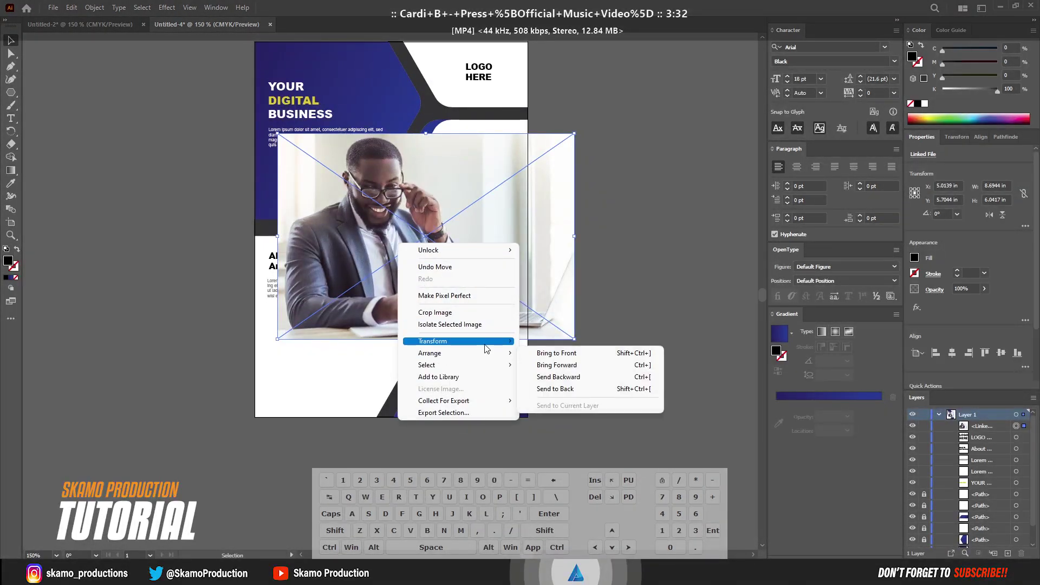
{"action": "mouse_move", "coordinate": [488, 342]}
{"action": "left_click", "coordinate": [548, 382]}
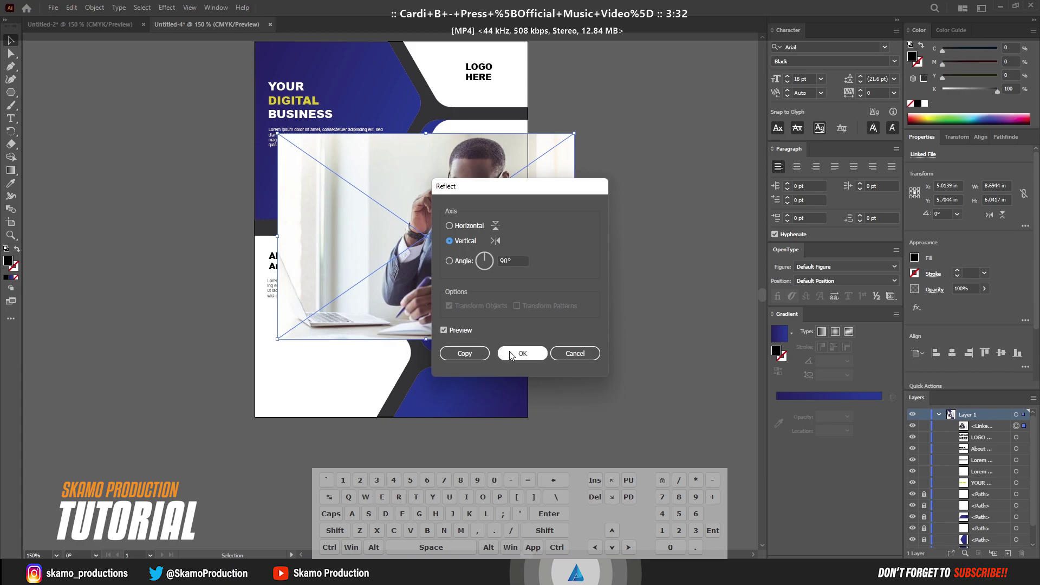
{"action": "left_click", "coordinate": [522, 354]}
Enlarge the photo, stack it behind the white hexagon, and select both together
{"action": "left_click_drag", "start_coordinate": [469, 284], "coordinate": [459, 277]}
{"action": "left_click_drag", "start_coordinate": [417, 331], "coordinate": [420, 368]}
{"action": "left_click_drag", "start_coordinate": [437, 290], "coordinate": [428, 278]}
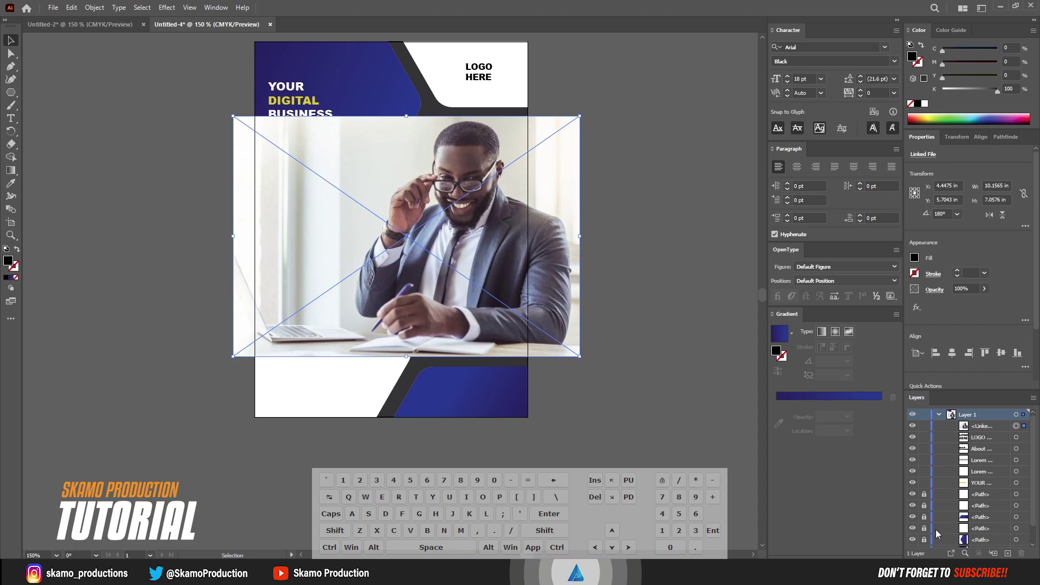
{"action": "left_click_drag", "start_coordinate": [981, 427], "coordinate": [971, 535]}
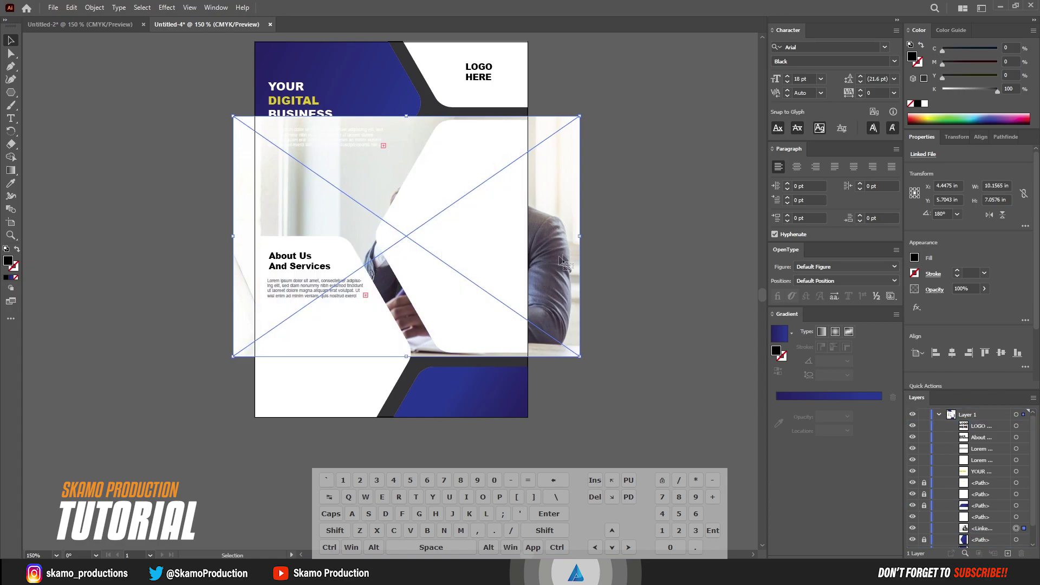
{"action": "left_click", "coordinate": [502, 234], "text": "shift"}
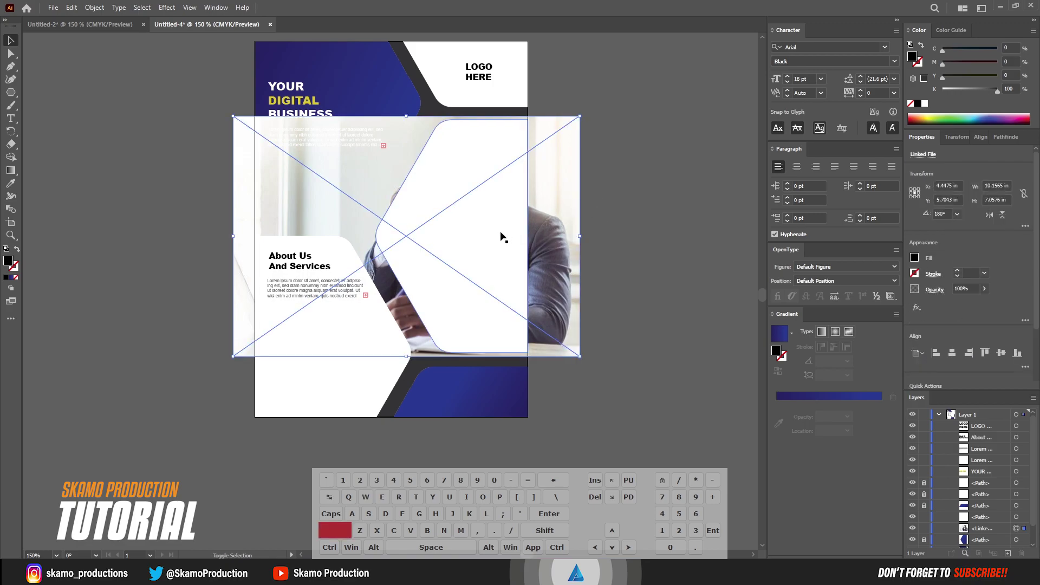
Make a clipping mask of the photo inside the right hexagon and fine-tune its position
{"action": "right_click", "coordinate": [504, 235]}
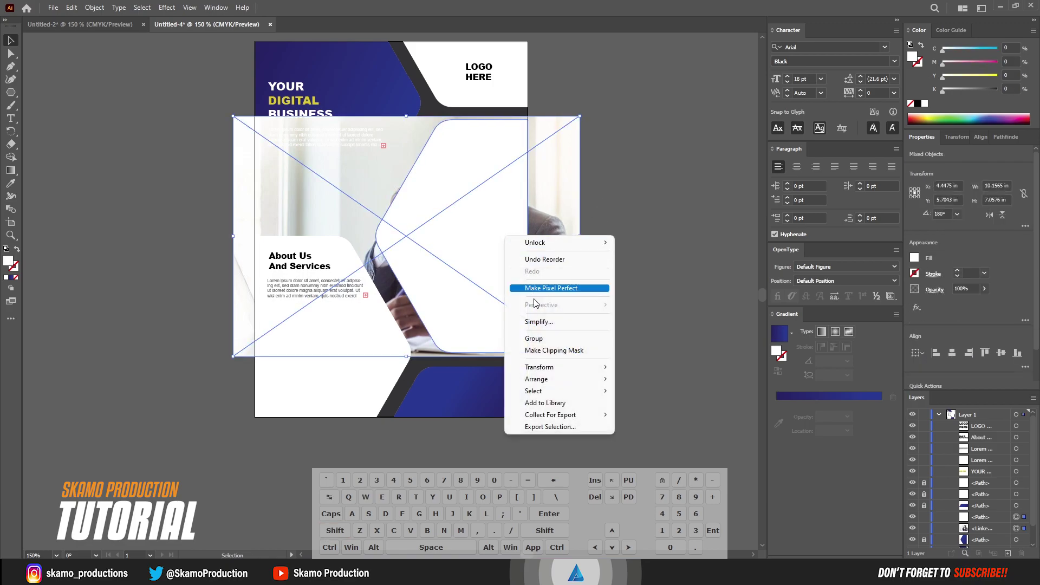
{"action": "left_click", "coordinate": [539, 352]}
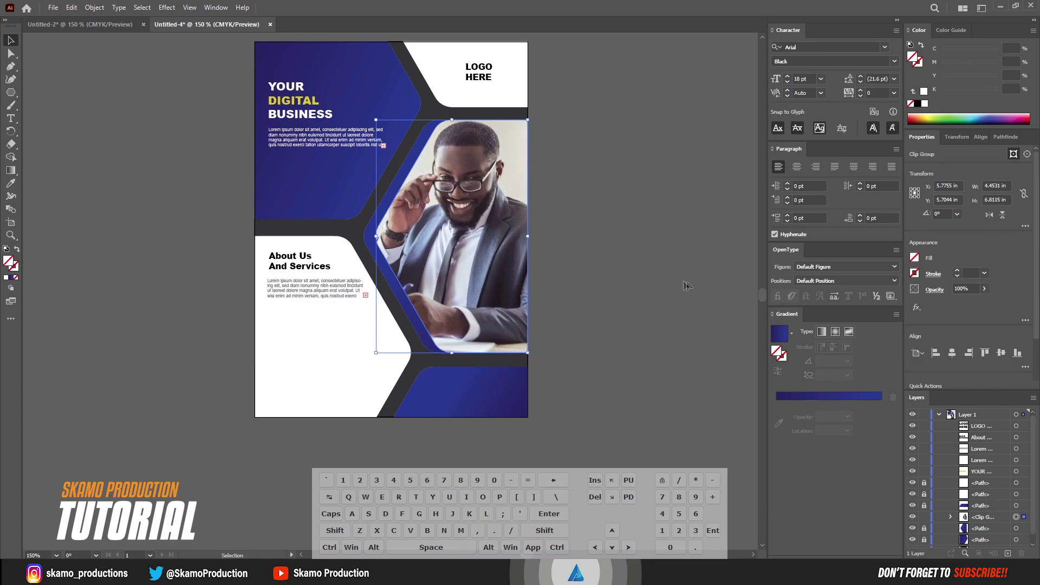
{"action": "left_click", "coordinate": [632, 292]}
{"action": "left_click", "coordinate": [504, 240]}
{"action": "left_click_drag", "start_coordinate": [483, 239], "coordinate": [484, 240]}
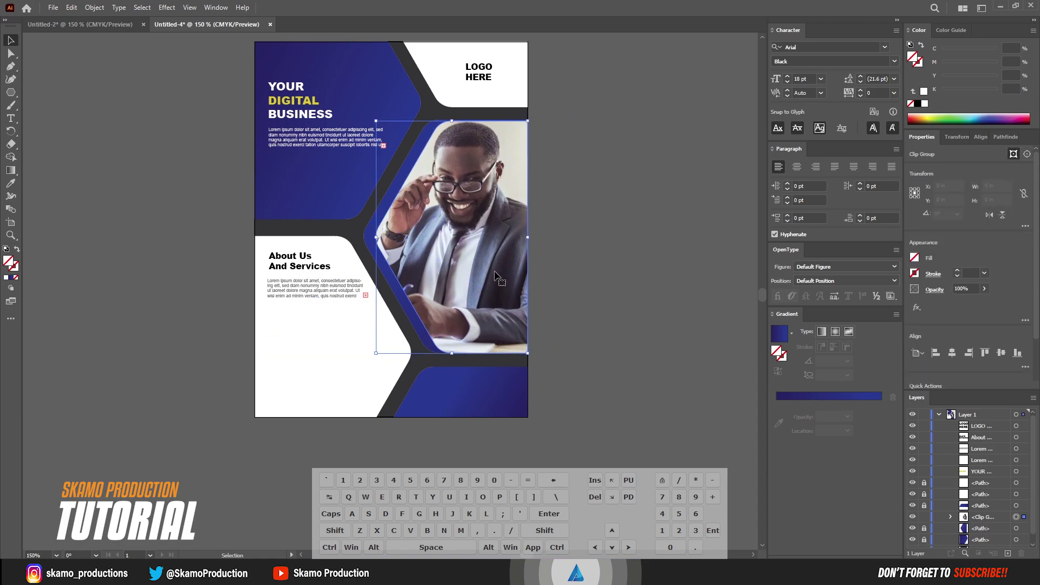
{"action": "left_click", "coordinate": [616, 361]}
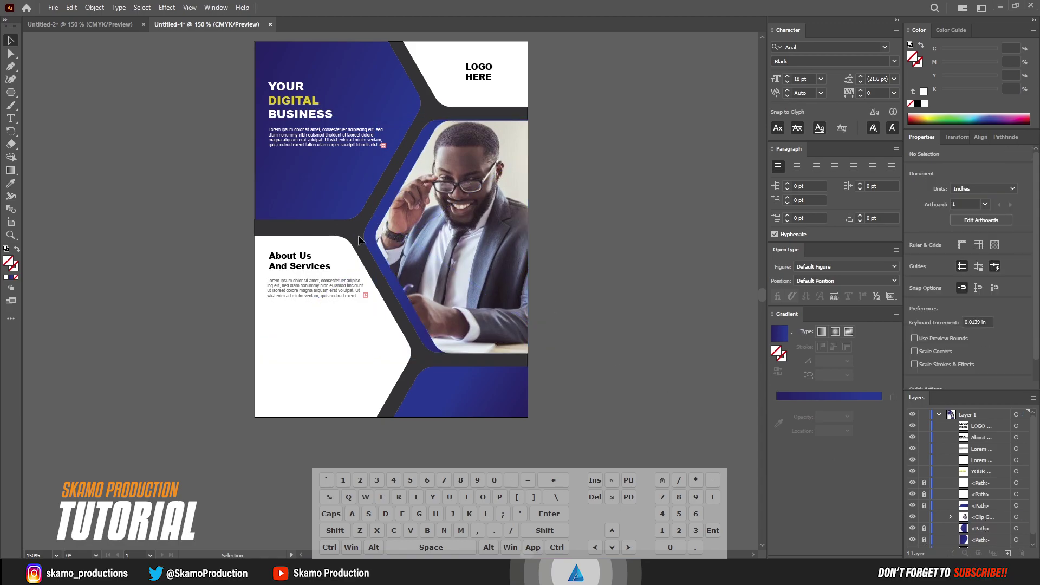
{"action": "left_click", "coordinate": [383, 252]}
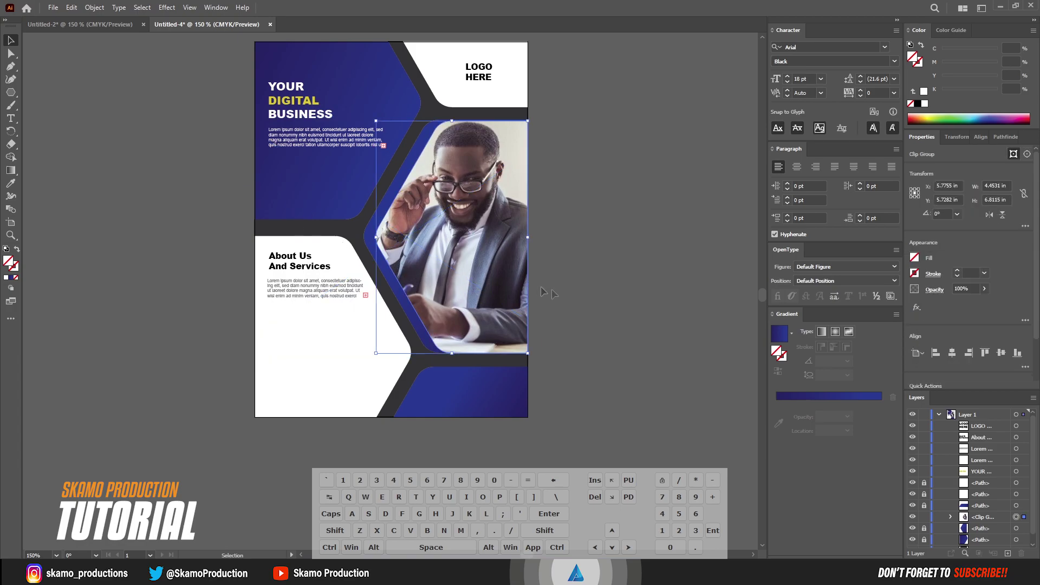
{"action": "left_click", "coordinate": [575, 296]}
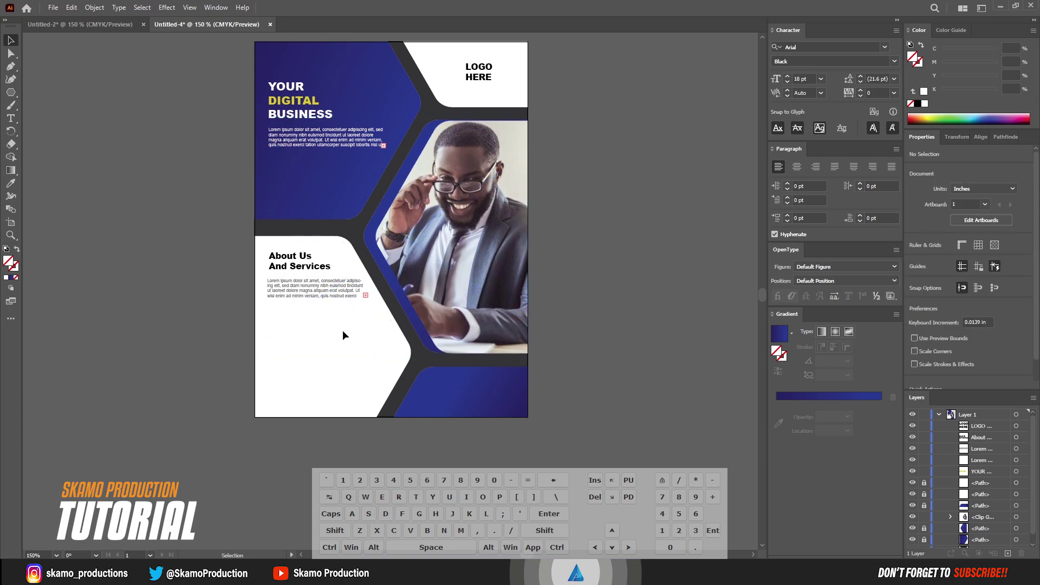
Drag the icon column from Untitled-2 into the Untitled-4 poster document
{"action": "left_click", "coordinate": [92, 26]}
{"action": "scroll", "coordinate": [193, 285], "scroll_direction": "up", "scroll_amount": 3}
{"action": "scroll", "coordinate": [192, 285], "scroll_direction": "down", "scroll_amount": 3}
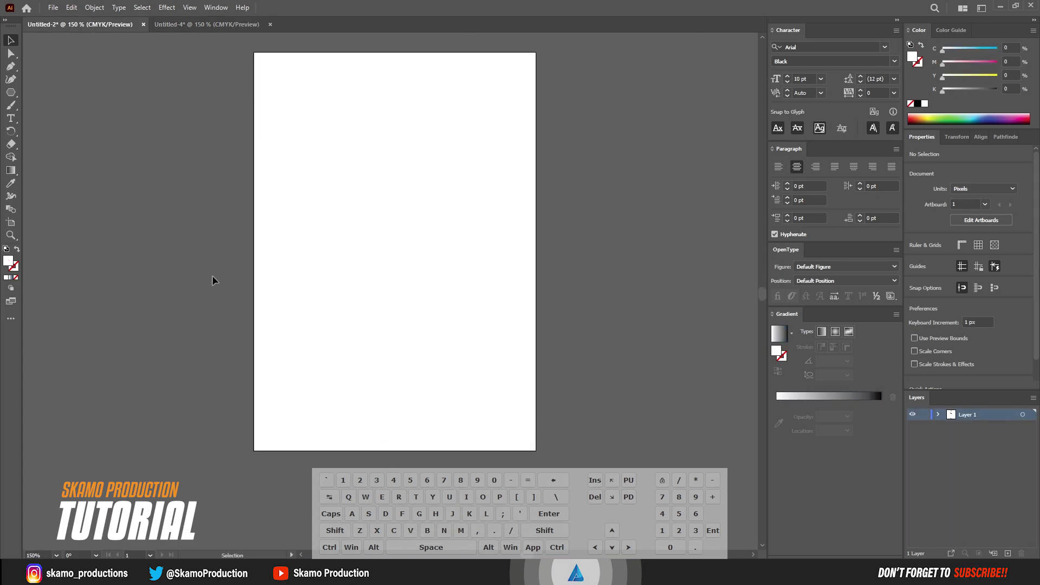
{"action": "left_click_drag", "start_coordinate": [164, 266], "coordinate": [314, 280]}
{"action": "left_click", "coordinate": [120, 214]}
{"action": "left_click_drag", "start_coordinate": [120, 214], "coordinate": [168, 264]}
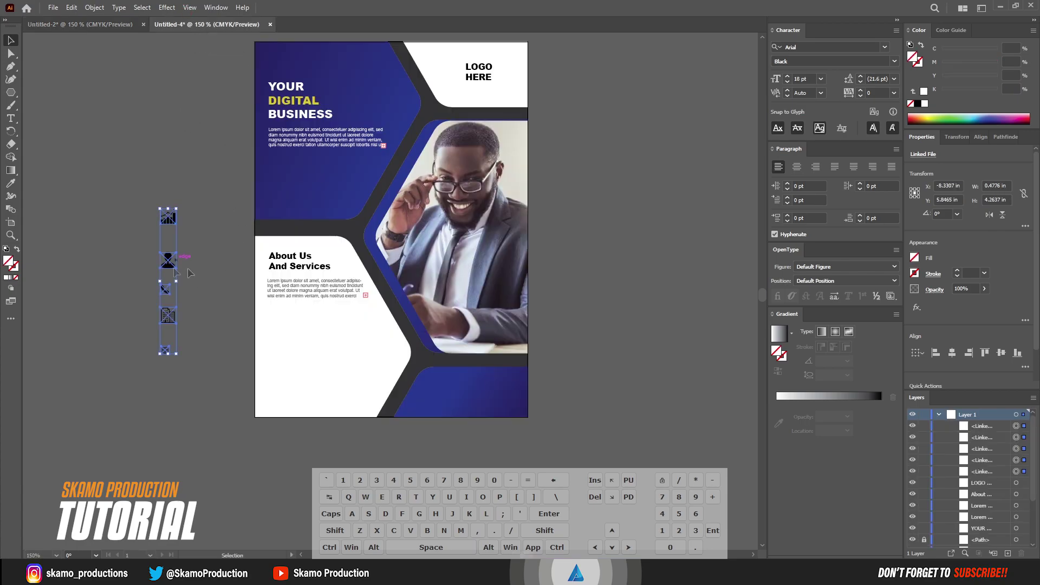
Close Untitled-2 without saving and select the building, chart and person icons
{"action": "left_click", "coordinate": [144, 24]}
{"action": "left_click", "coordinate": [573, 299]}
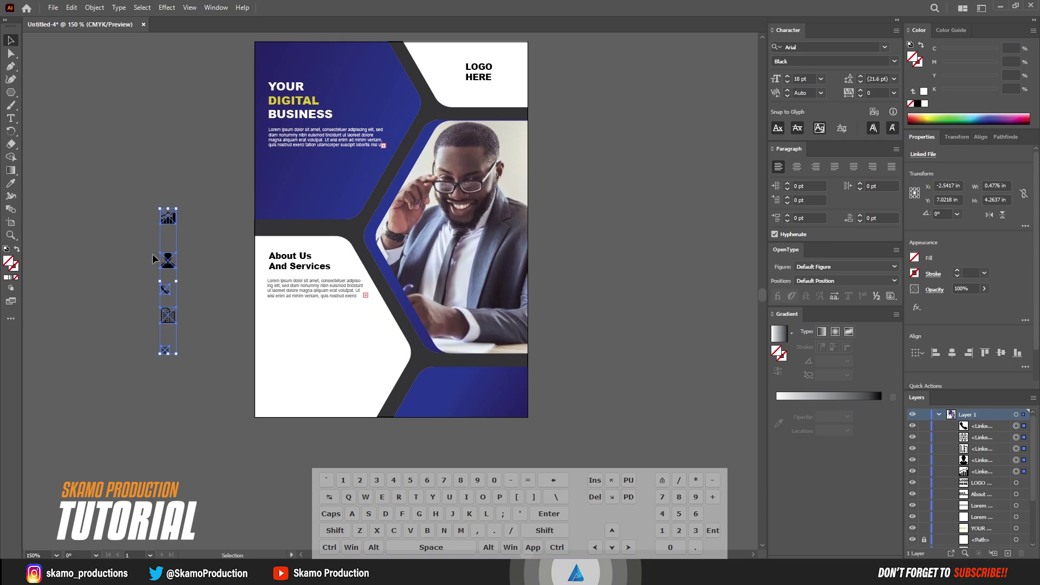
{"action": "left_click", "coordinate": [205, 298]}
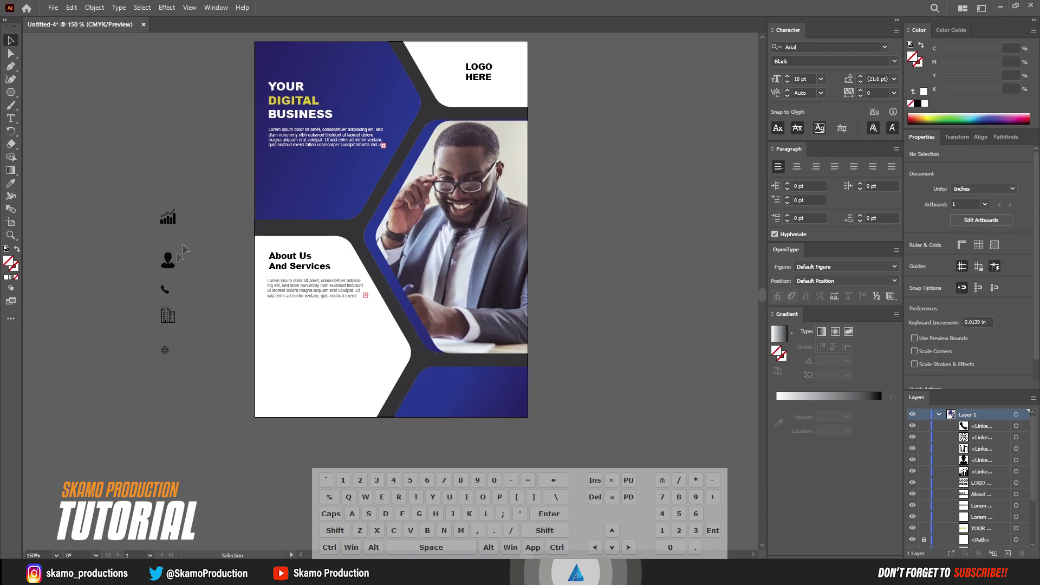
{"action": "left_click", "coordinate": [168, 316]}
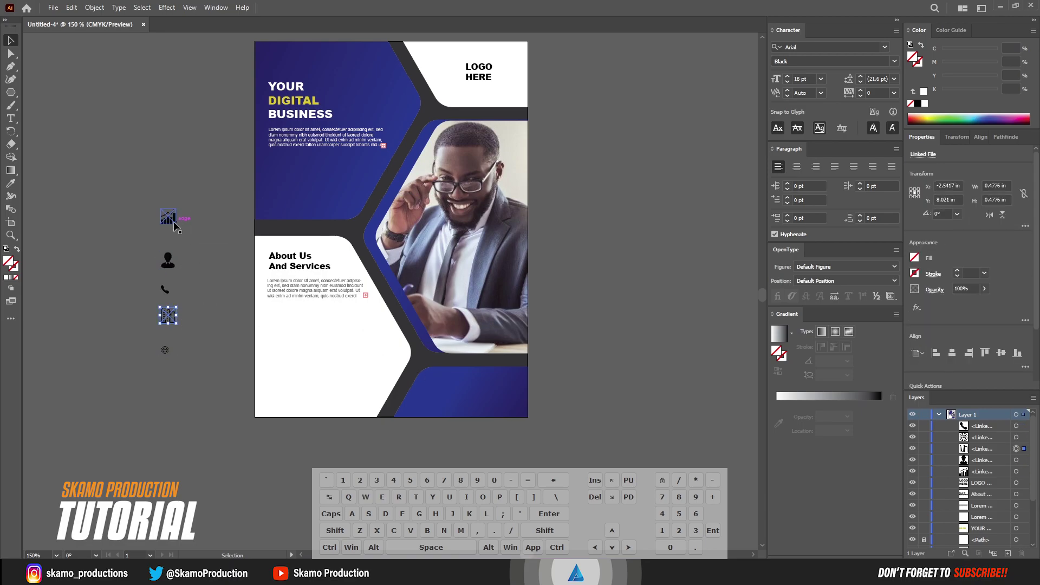
{"action": "left_click", "coordinate": [169, 218], "text": "shift"}
{"action": "left_click", "coordinate": [168, 263], "text": "shift"}
Stack the chart, person and building icons evenly under About Us; move phone and globe icons aside
{"action": "left_click_drag", "start_coordinate": [168, 270], "coordinate": [276, 363]}
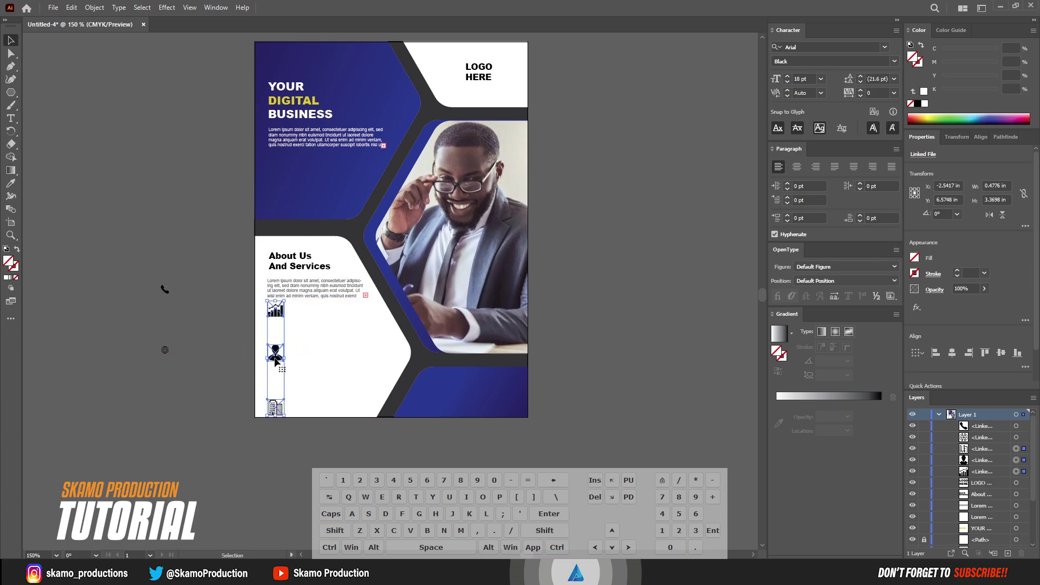
{"action": "left_click_drag", "start_coordinate": [276, 301], "coordinate": [278, 329]}
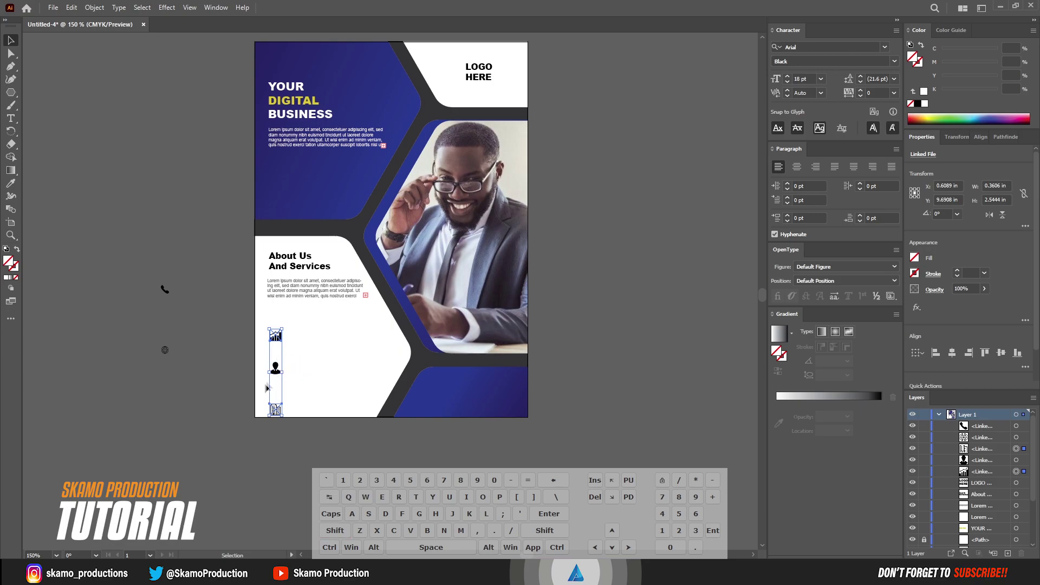
{"action": "left_click_drag", "start_coordinate": [276, 373], "coordinate": [273, 330]}
{"action": "left_click_drag", "start_coordinate": [278, 412], "coordinate": [275, 368]}
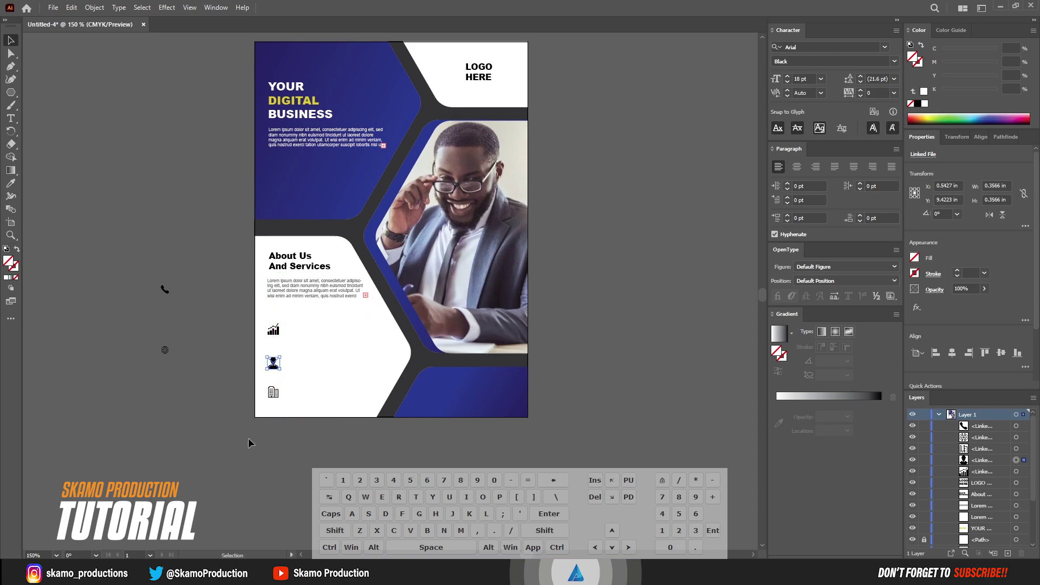
{"action": "left_click", "coordinate": [230, 446]}
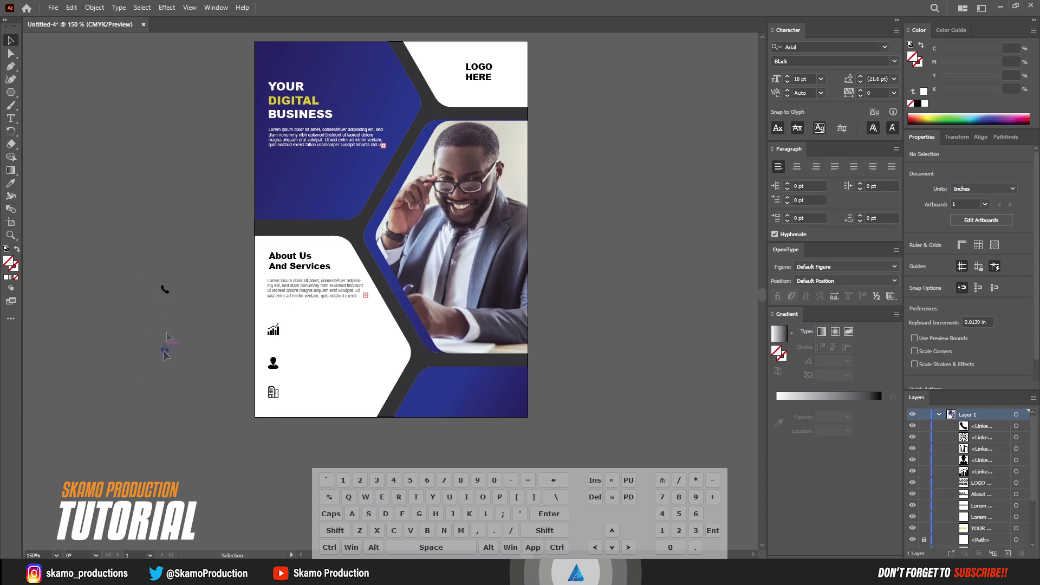
{"action": "left_click_drag", "start_coordinate": [190, 286], "coordinate": [163, 355]}
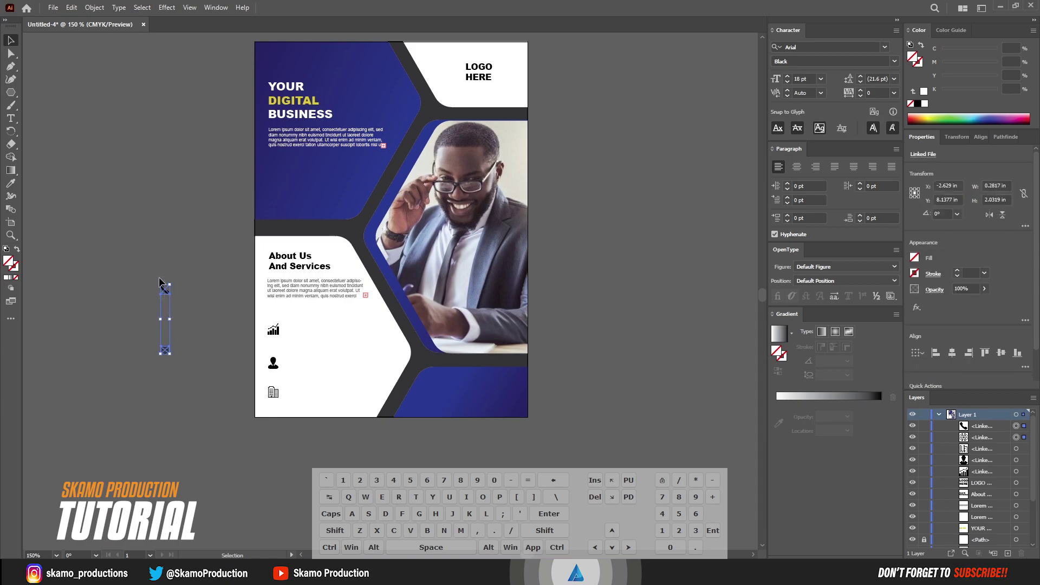
{"action": "left_click_drag", "start_coordinate": [164, 293], "coordinate": [134, 253]}
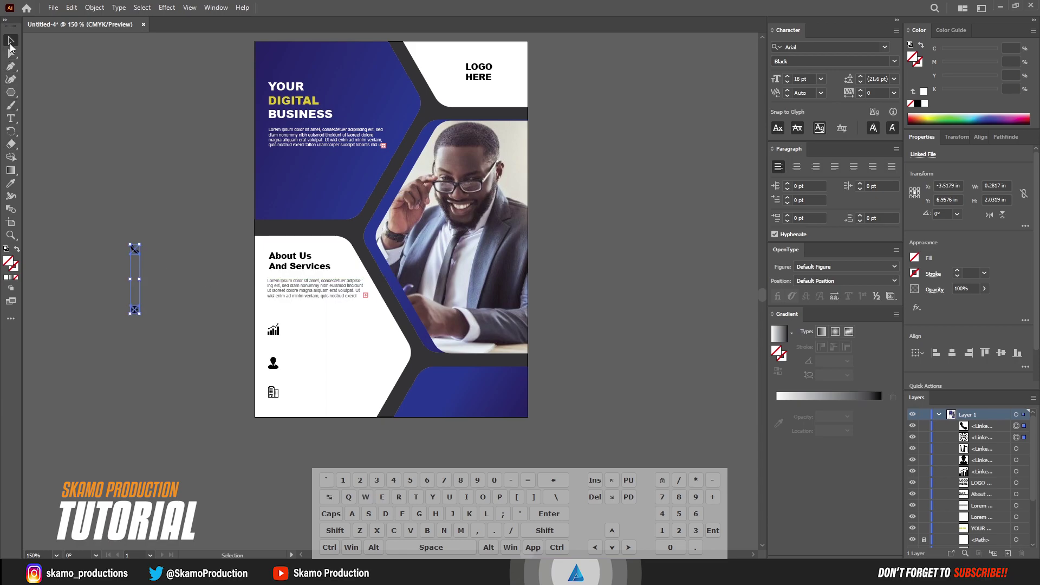
Type three separate labels on the pasteboard: MARKETING, ADMINISTRATION and COMPANY
{"action": "left_click", "coordinate": [11, 117]}
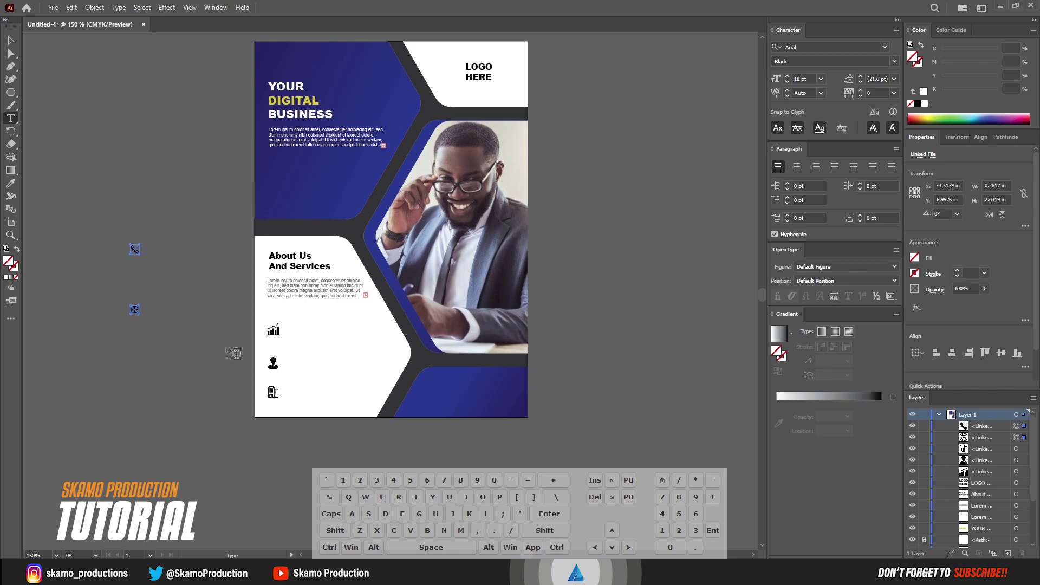
{"action": "left_click", "coordinate": [112, 177]}
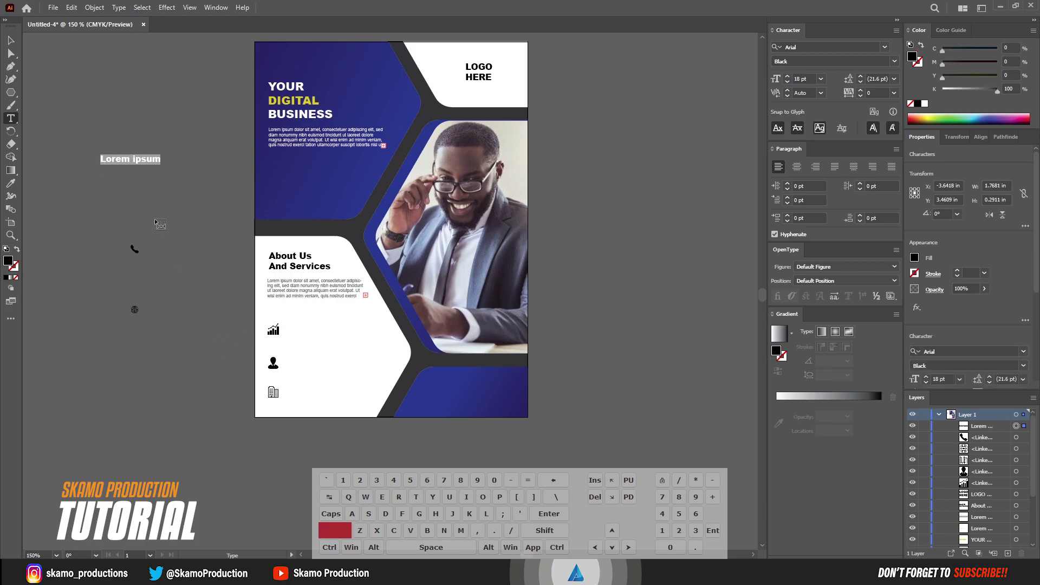
{"action": "type", "text": "MAR"}
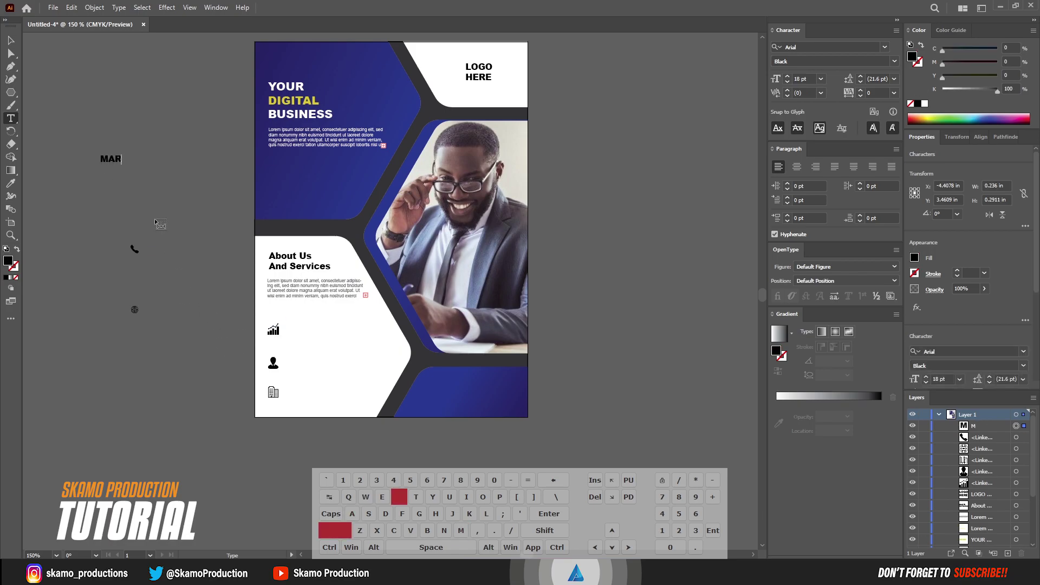
{"action": "type", "text": "KETING"}
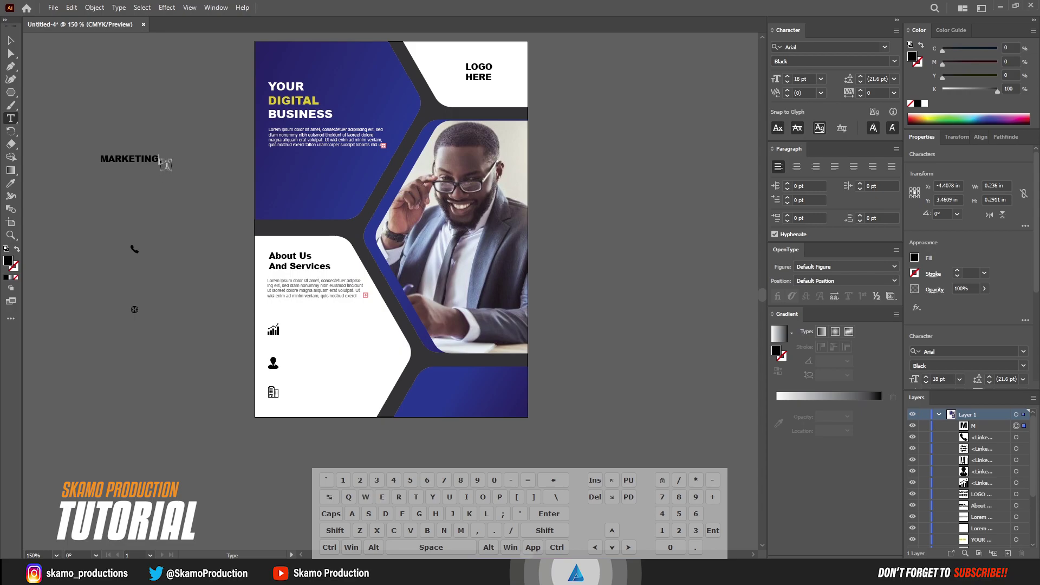
{"action": "left_click", "coordinate": [109, 179]}
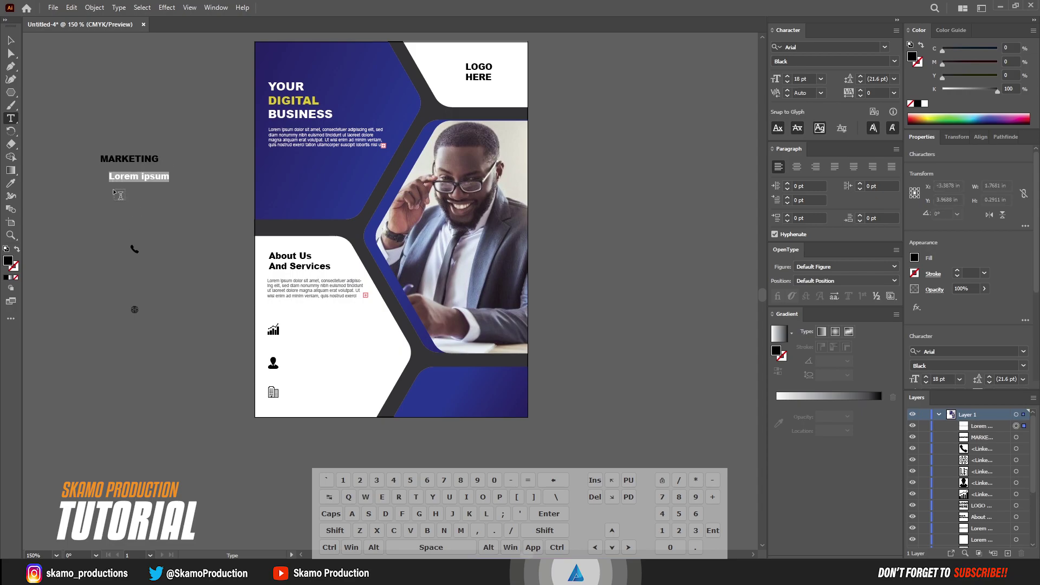
{"action": "key", "text": "shift"}
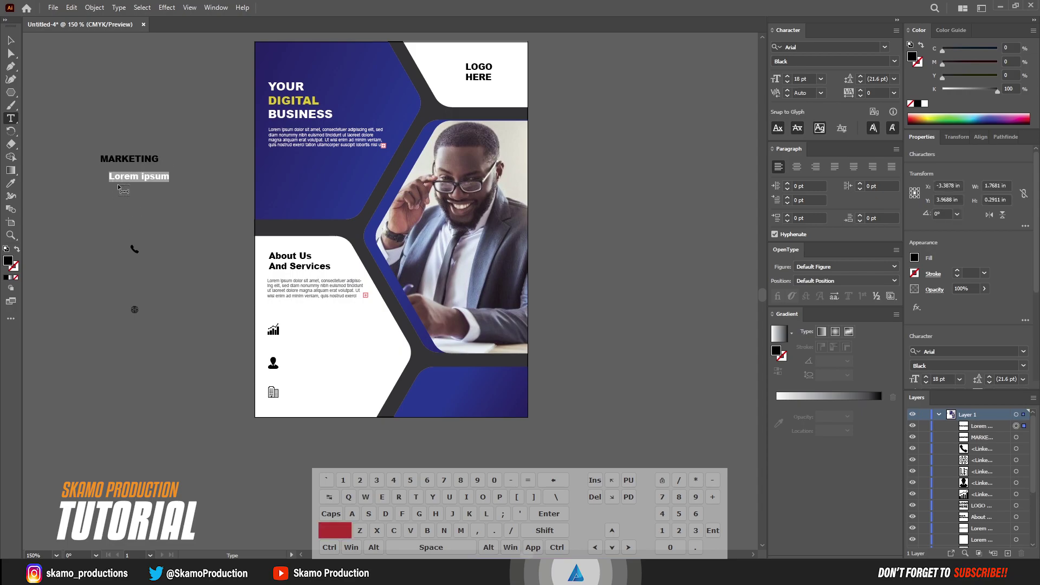
{"action": "type", "text": "ADMINID"}
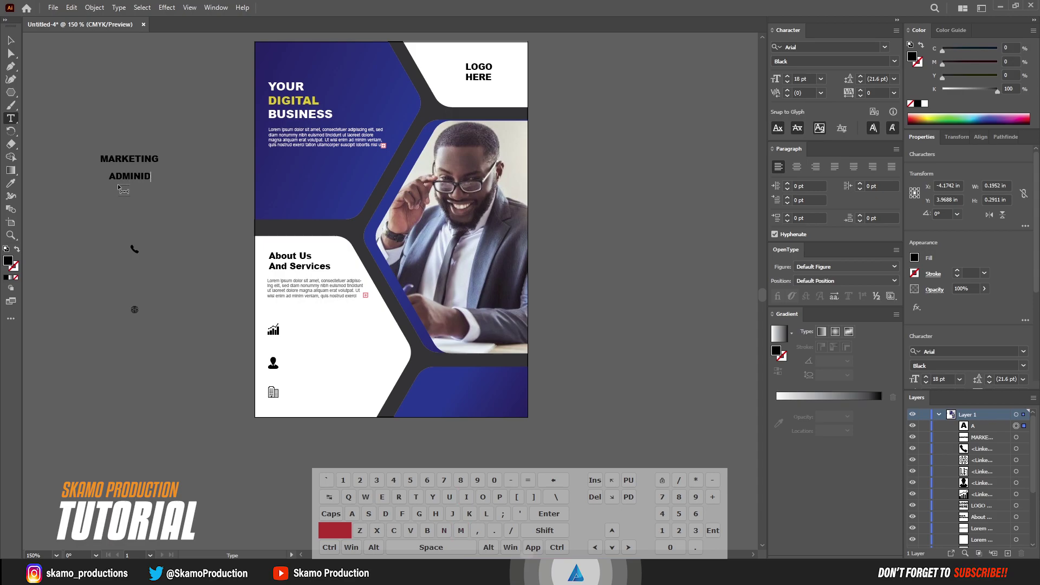
{"action": "key", "text": "BackSpace"}
{"action": "type", "text": "STRATION"}
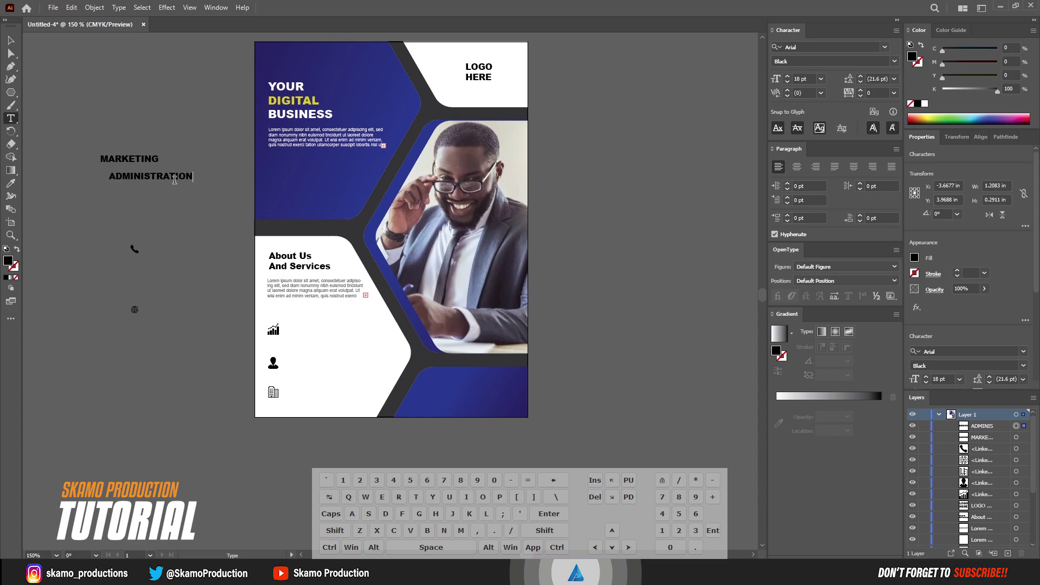
{"action": "left_click", "coordinate": [117, 199]}
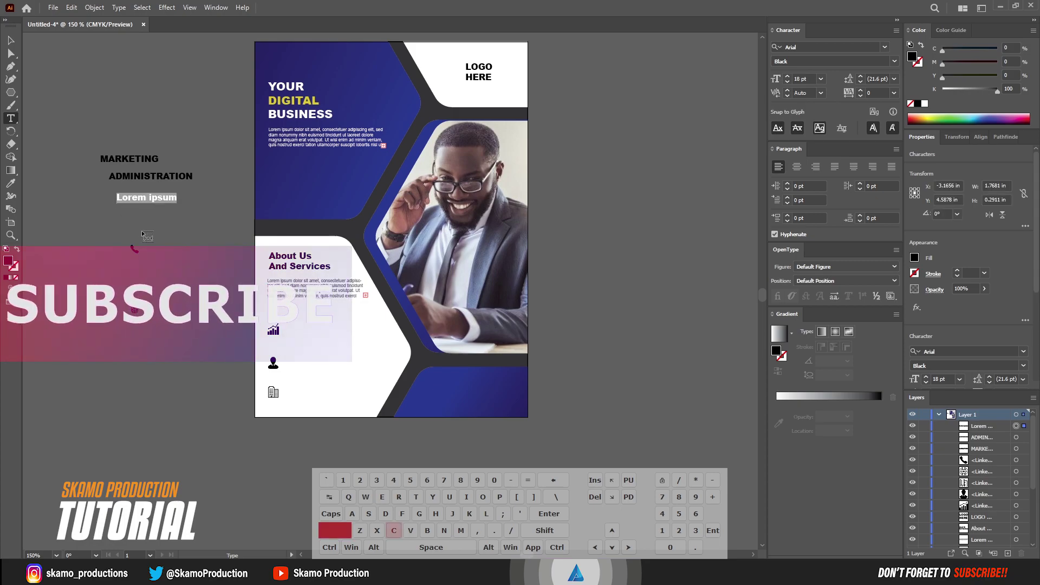
{"action": "type", "text": "COMPA"}
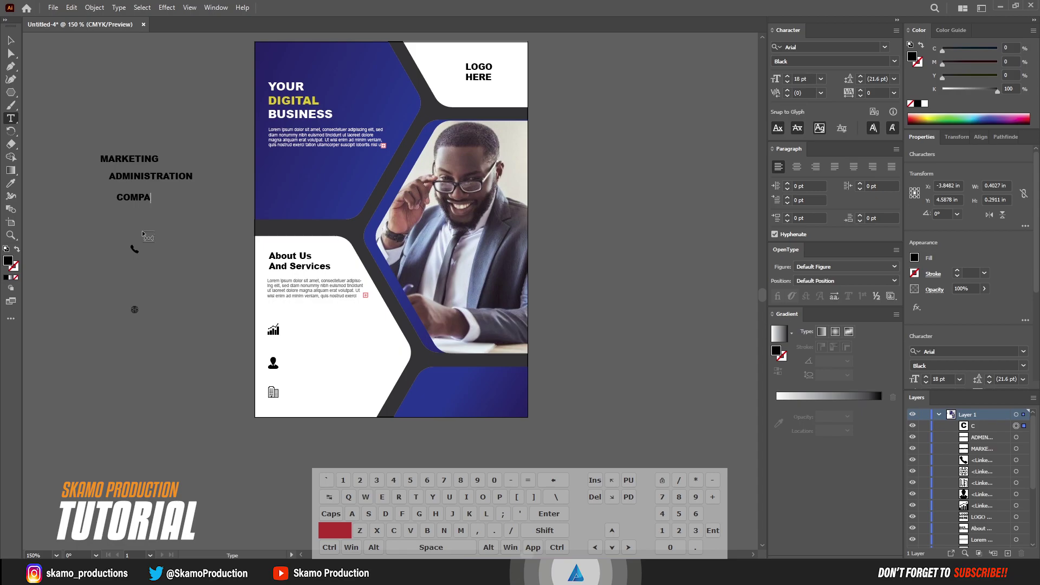
{"action": "type", "text": "NY"}
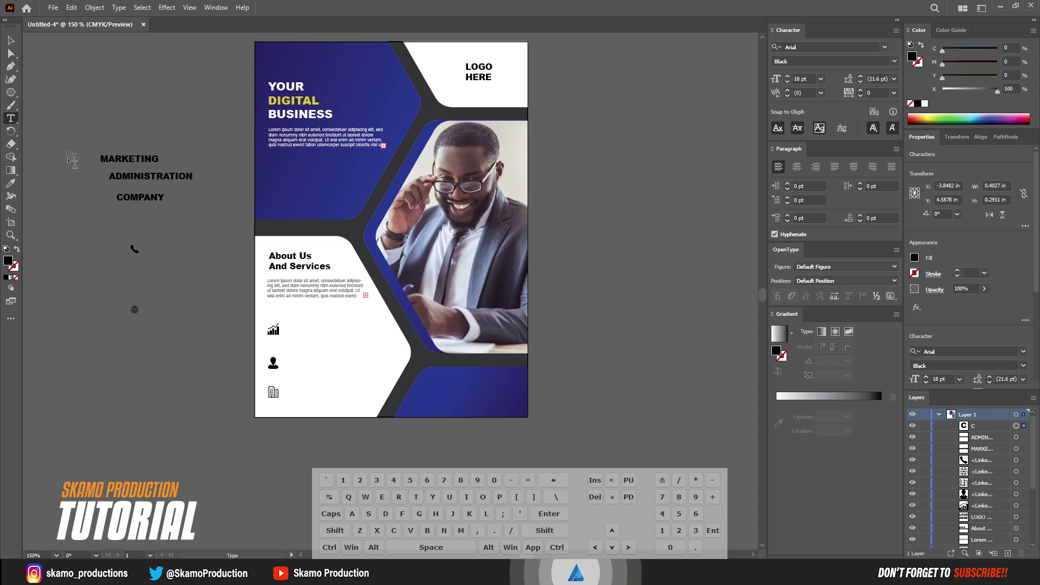
{"action": "left_click", "coordinate": [12, 37]}
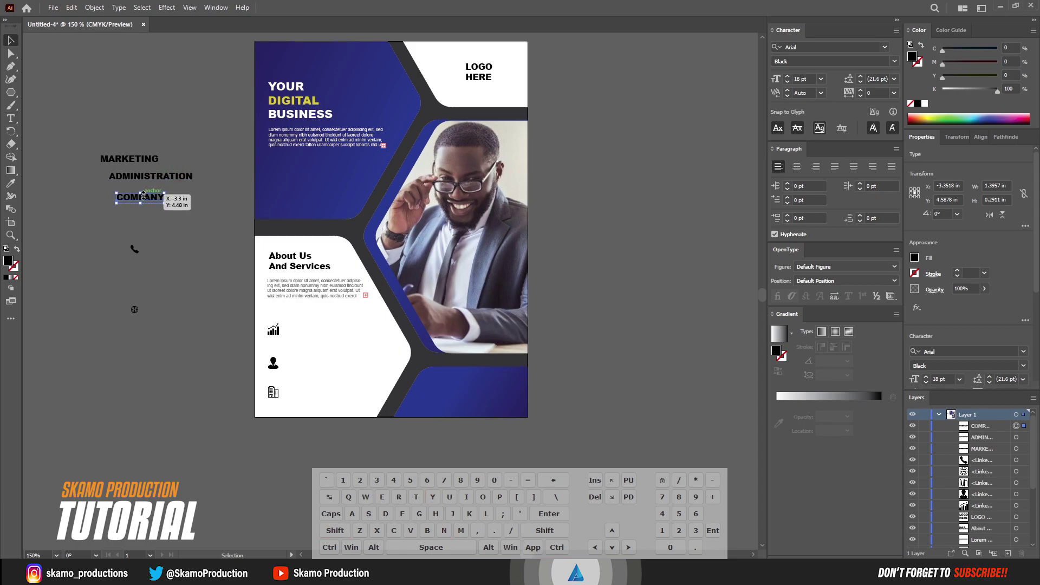
Line up the three labels, set them to 9 pt, and move them beside the service icons
{"action": "left_click_drag", "start_coordinate": [140, 201], "coordinate": [118, 225]}
{"action": "left_click_drag", "start_coordinate": [133, 179], "coordinate": [113, 159]}
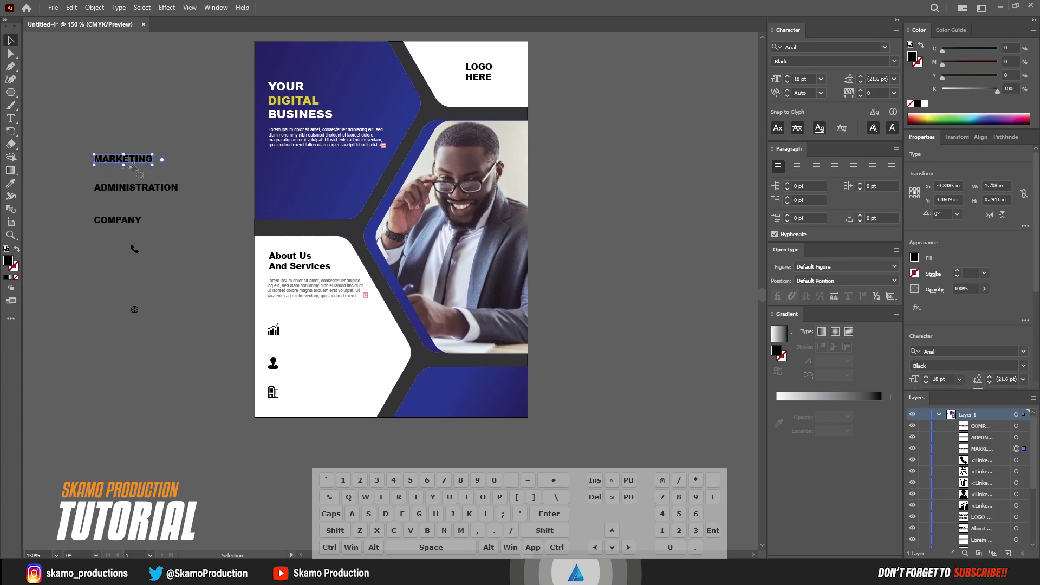
{"action": "left_click_drag", "start_coordinate": [88, 224], "coordinate": [89, 224]}
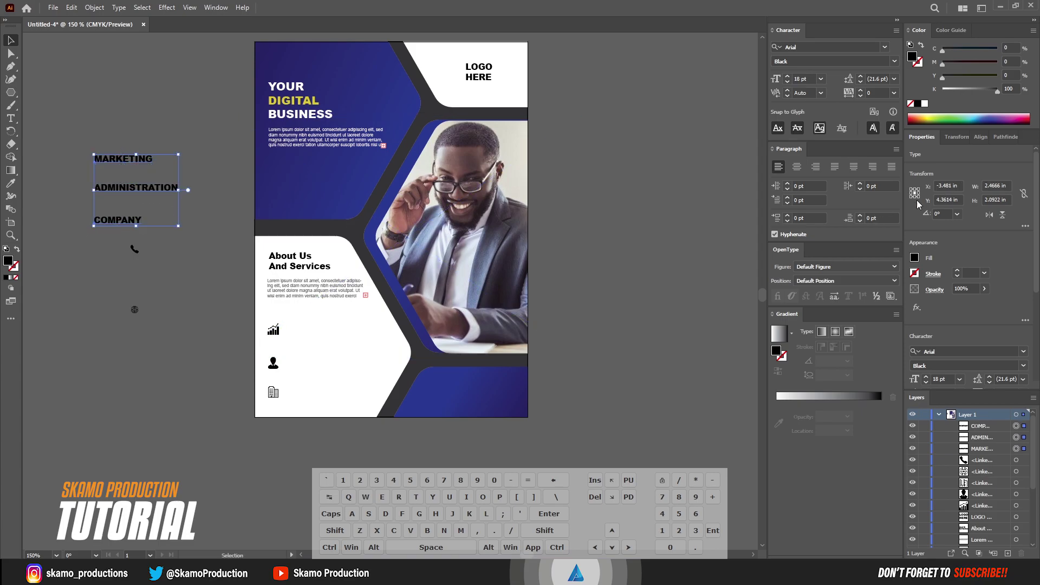
{"action": "left_click", "coordinate": [821, 78]}
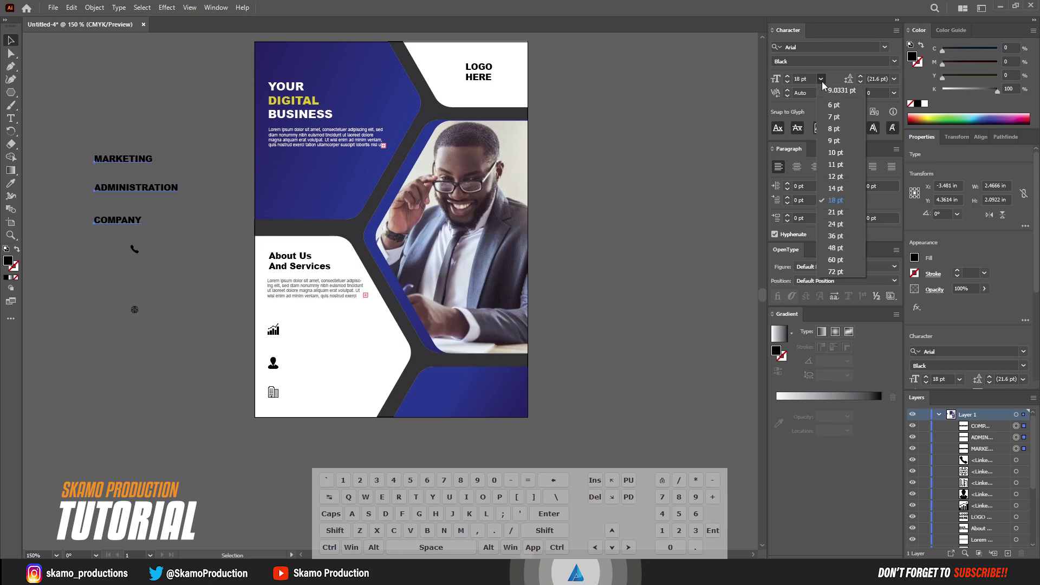
{"action": "left_click", "coordinate": [835, 141]}
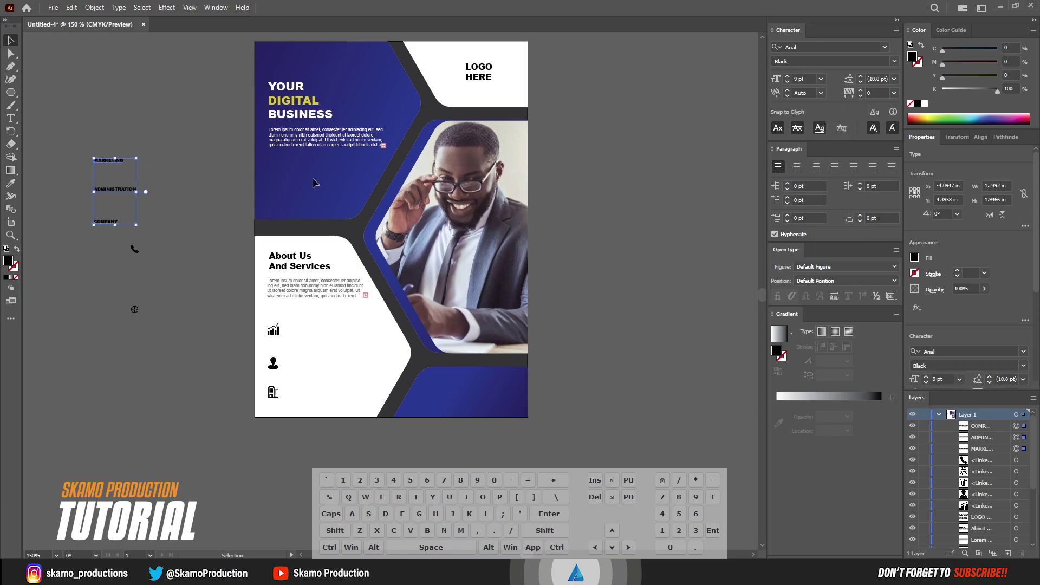
{"action": "left_click_drag", "start_coordinate": [114, 193], "coordinate": [301, 355]}
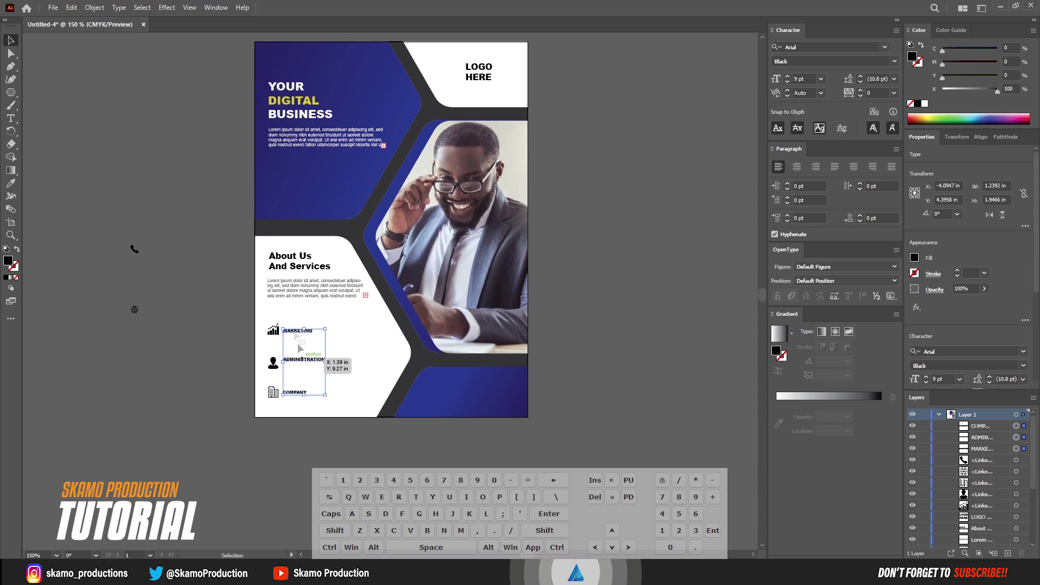
Nudge MARKETING, ADMINISTRATION and COMPANY individually to align with their icons
{"action": "left_click", "coordinate": [295, 336]}
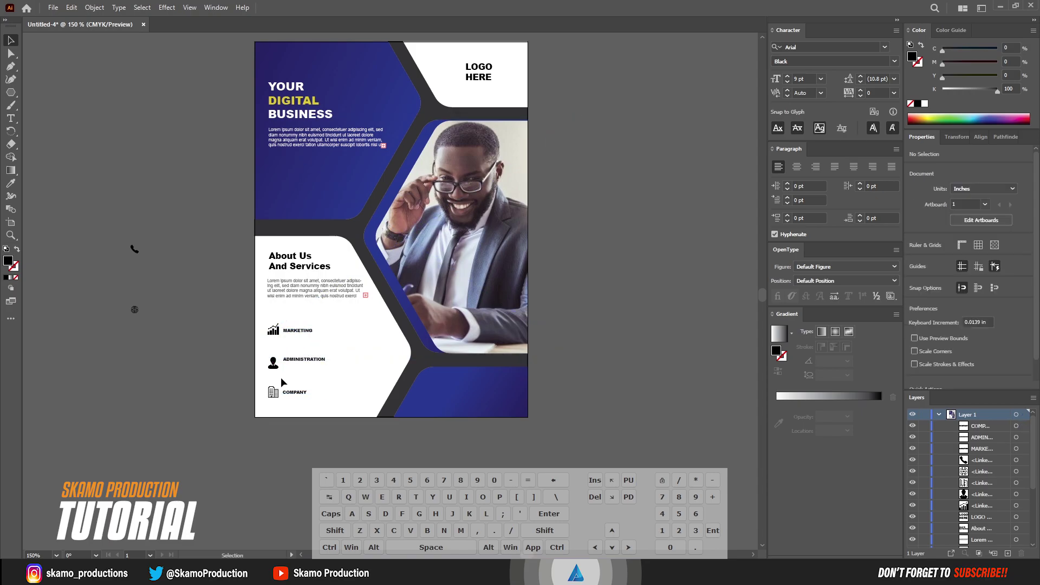
{"action": "left_click", "coordinate": [299, 334]}
{"action": "key", "text": "Up"}
{"action": "key", "text": "Up"}
{"action": "key", "text": "Up"}
{"action": "key", "text": "Up"}
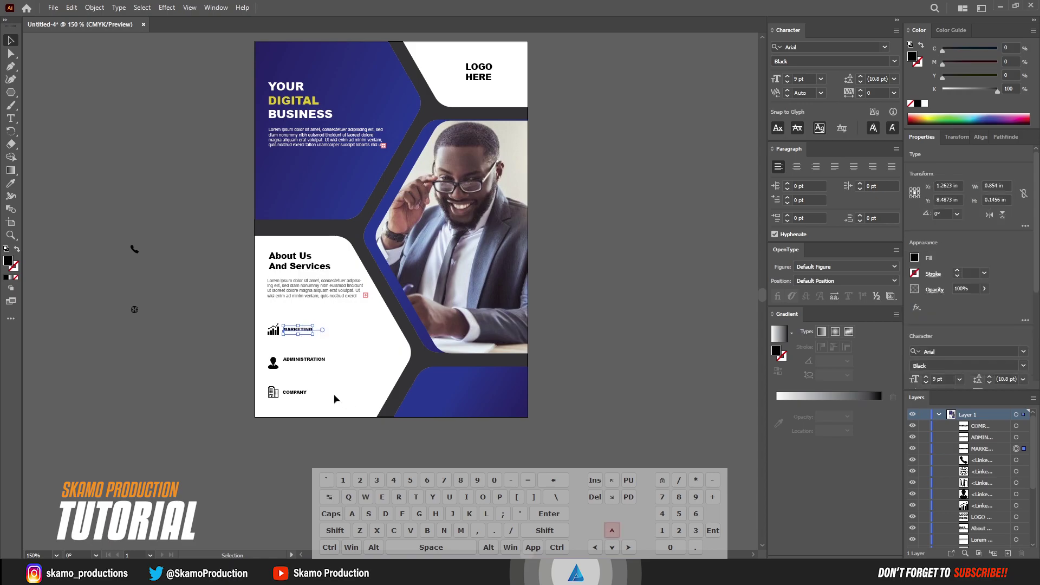
{"action": "key", "text": "Up"}
{"action": "key", "text": "Up"}
{"action": "key", "text": "Up"}
{"action": "key", "text": "Up"}
{"action": "key", "text": "Up"}
{"action": "left_click", "coordinate": [317, 359]}
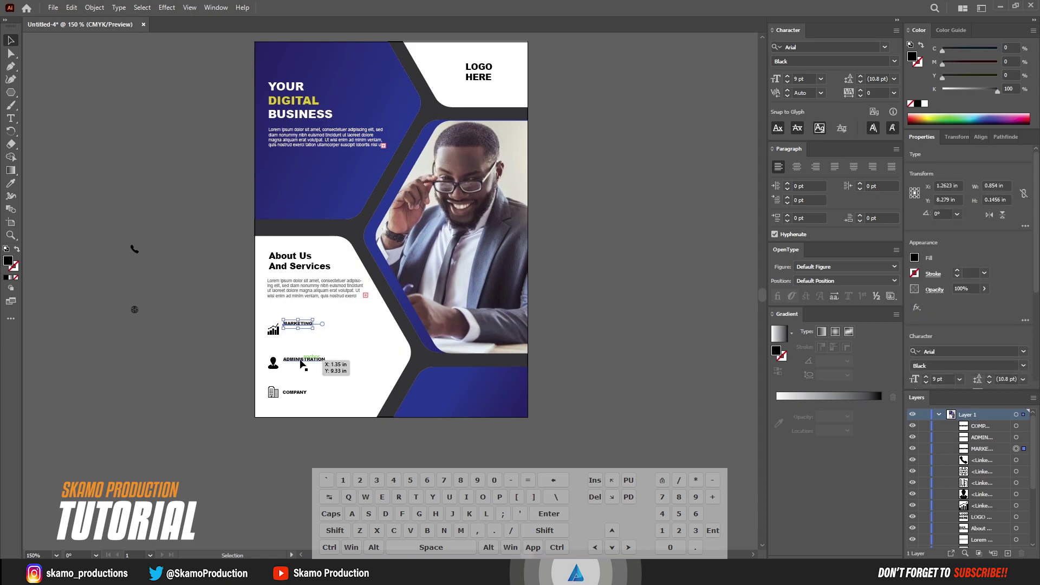
{"action": "key", "text": "Up"}
{"action": "key", "text": "Up"}
{"action": "key", "text": "Up"}
{"action": "left_click", "coordinate": [298, 391]}
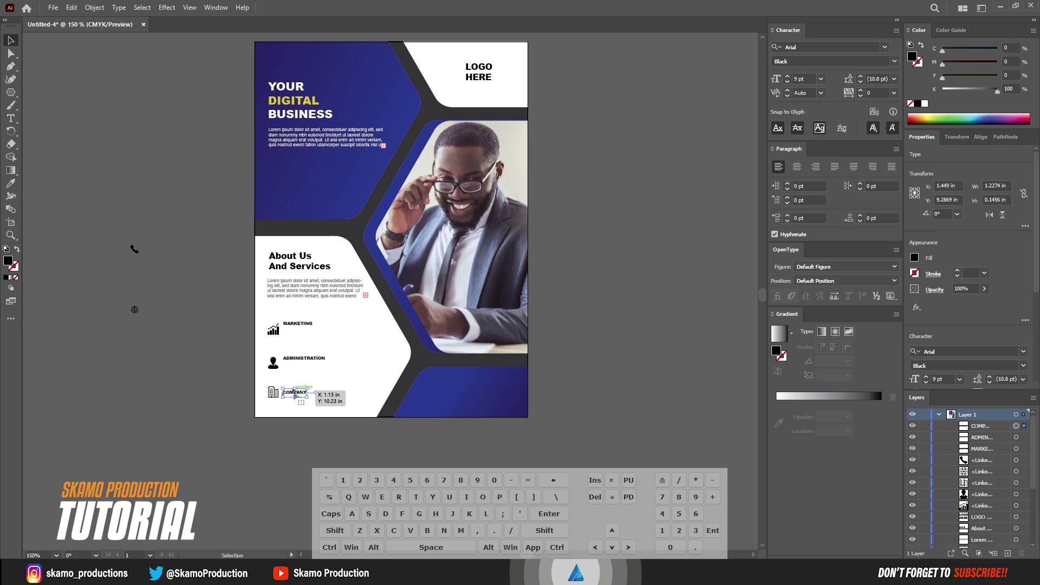
{"action": "key", "text": "Up"}
{"action": "key", "text": "Up"}
{"action": "key", "text": "Up"}
{"action": "key", "text": "Up"}
{"action": "key", "text": "Up"}
{"action": "key", "text": "Up"}
{"action": "key", "text": "Down"}
{"action": "left_click", "coordinate": [162, 355]}
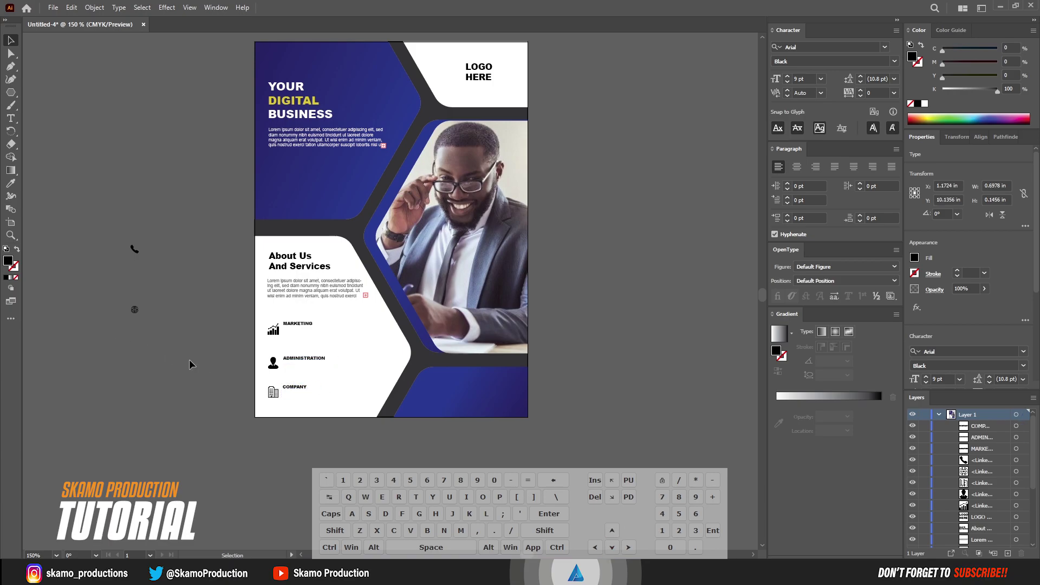
Duplicate the grey Lorem ipsum paragraph under the MARKETING and COMPANY labels, nudging copies into place
{"action": "left_click", "coordinate": [308, 289]}
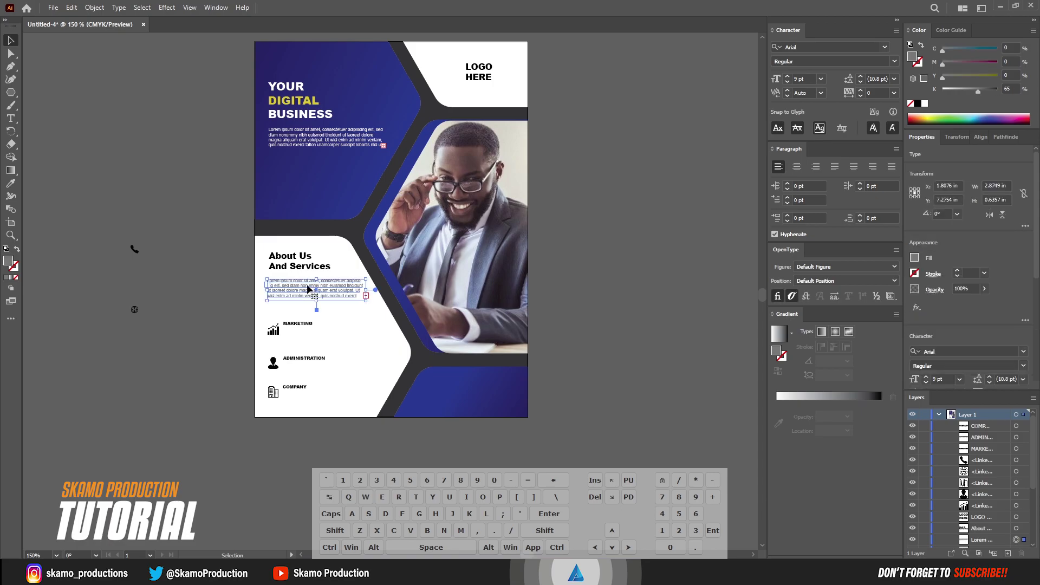
{"action": "left_click_drag", "start_coordinate": [307, 289], "coordinate": [336, 375]}
{"action": "key", "text": "Left"}
{"action": "key", "text": "Down"}
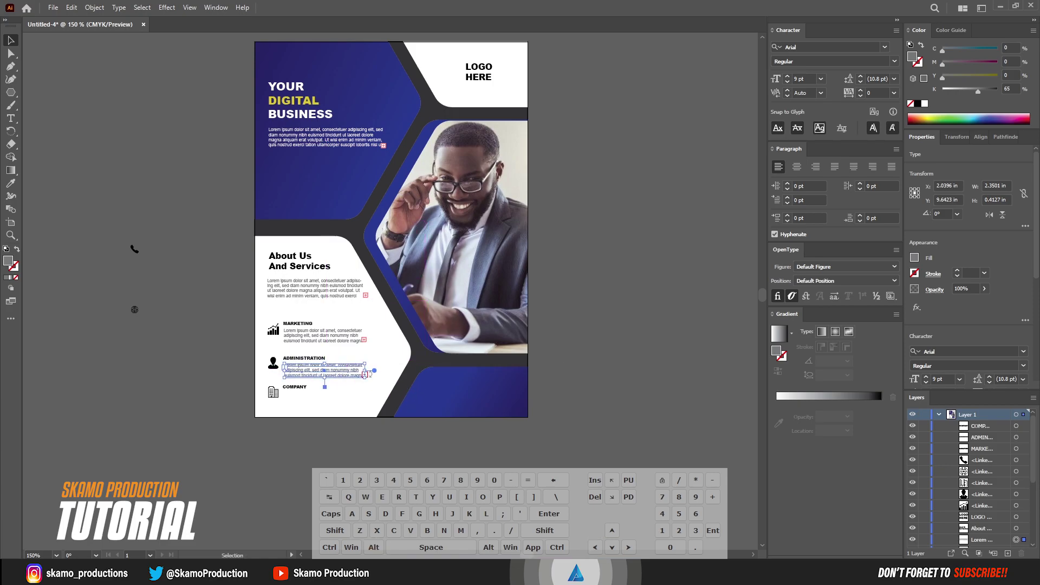
{"action": "left_click_drag", "start_coordinate": [335, 374], "coordinate": [378, 420], "text": "alt"}
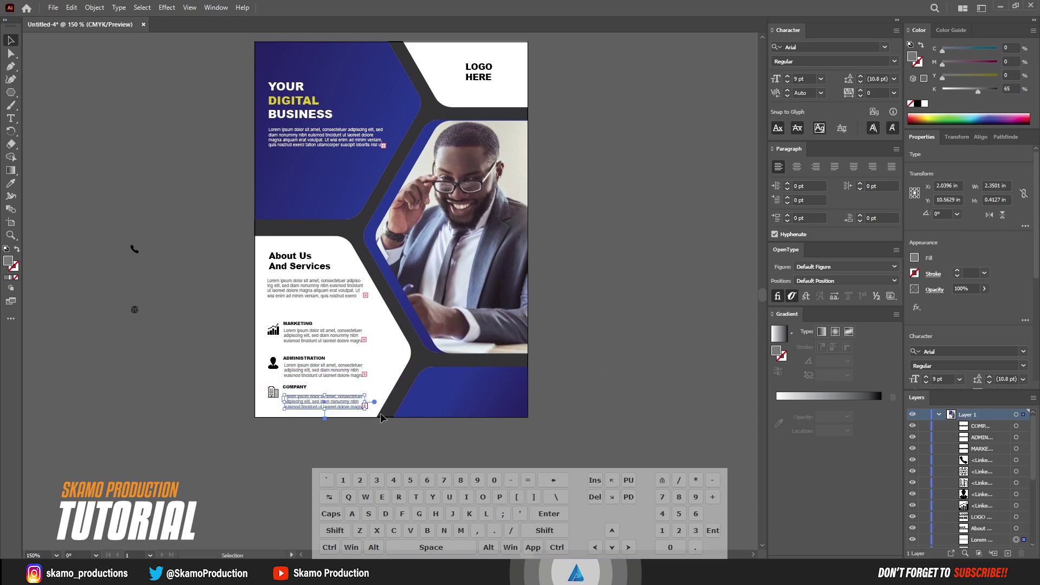
{"action": "key", "text": "Up"}
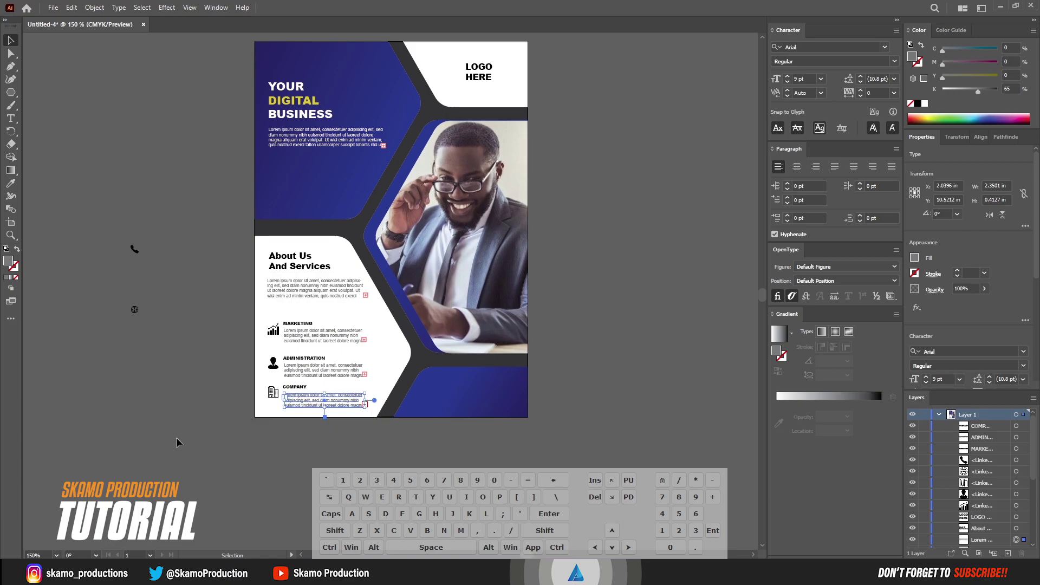
{"action": "left_click", "coordinate": [179, 443]}
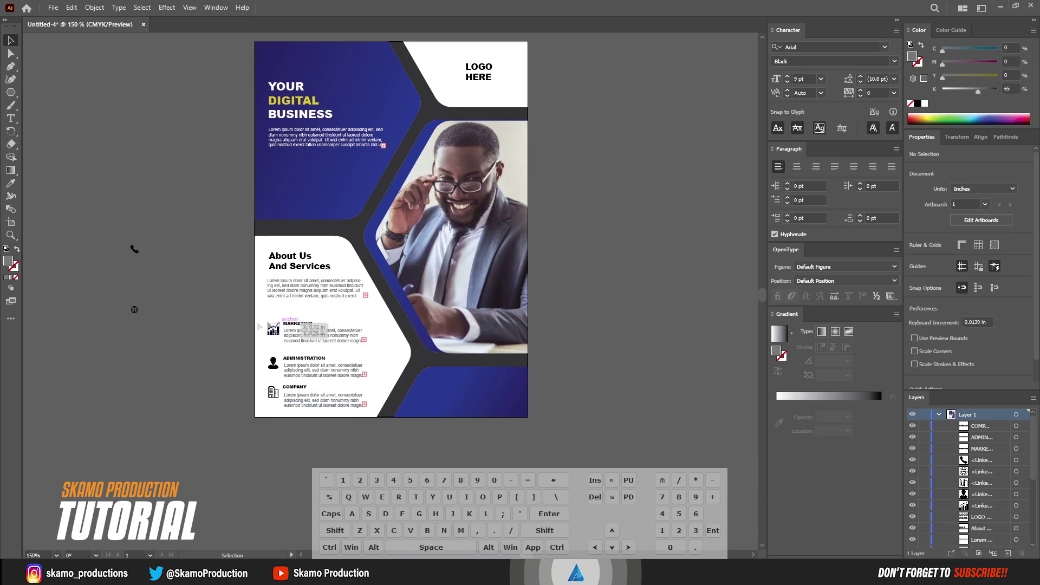
Draw a black rectangle bar, round it into a pill, and place it on the bottom-right blue shape
{"action": "left_click_drag", "start_coordinate": [15, 96], "coordinate": [49, 93]}
{"action": "left_click_drag", "start_coordinate": [66, 152], "coordinate": [143, 165]}
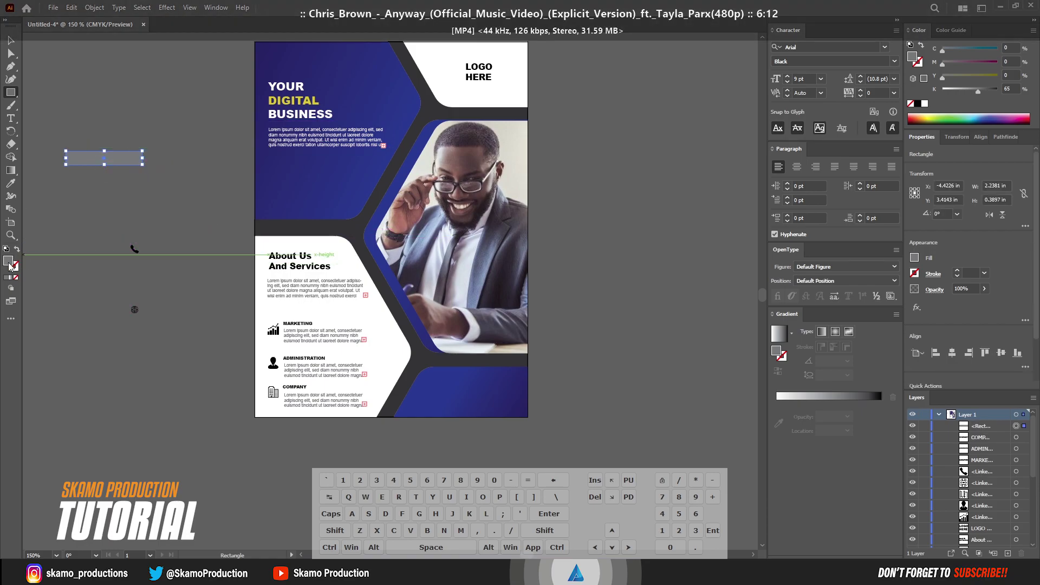
{"action": "left_click", "coordinate": [918, 104]}
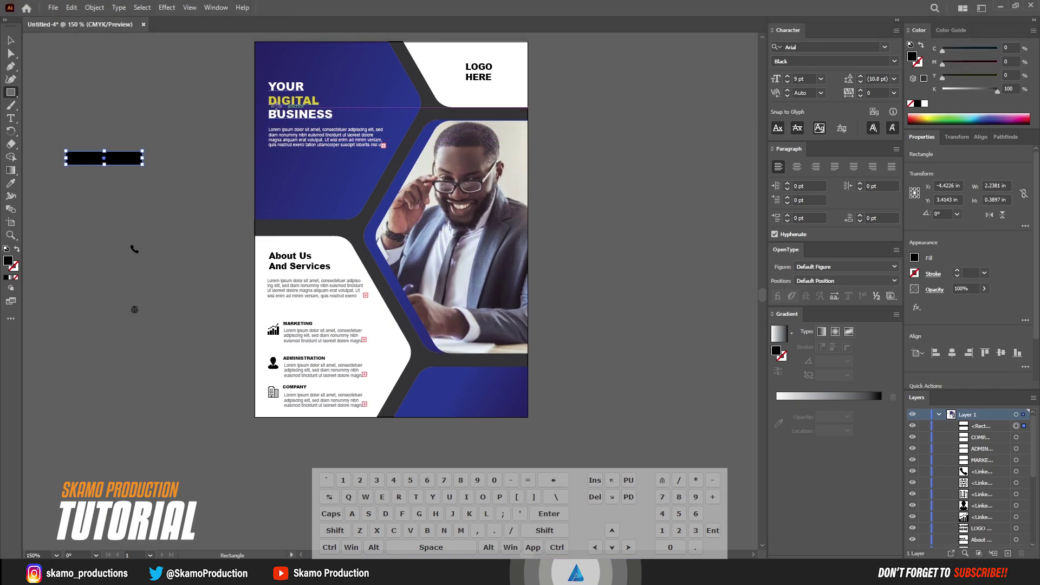
{"action": "left_click", "coordinate": [11, 54]}
{"action": "left_click_drag", "start_coordinate": [73, 158], "coordinate": [493, 382]}
{"action": "left_click", "coordinate": [11, 41]}
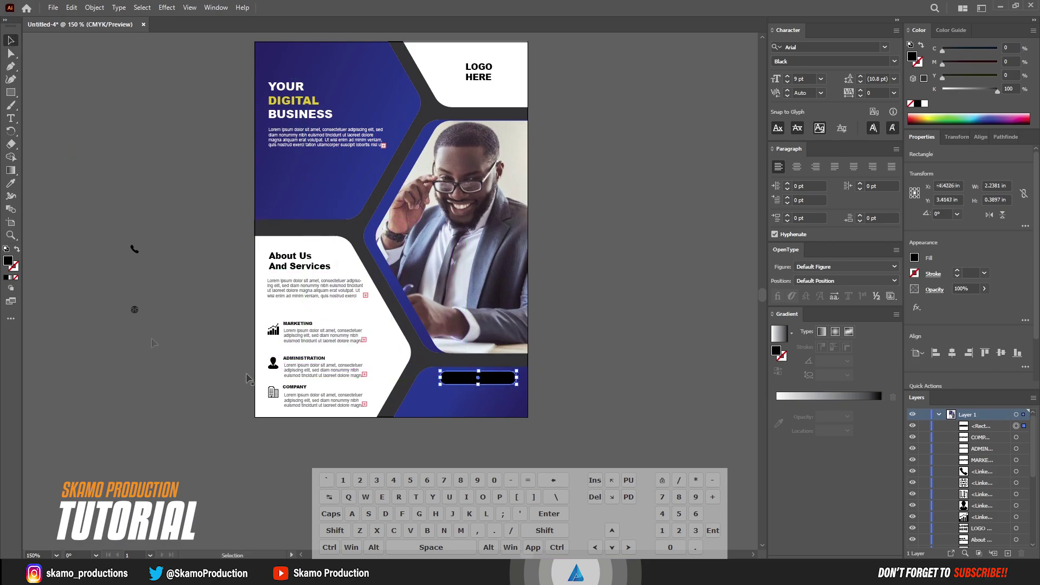
{"action": "left_click", "coordinate": [10, 118]}
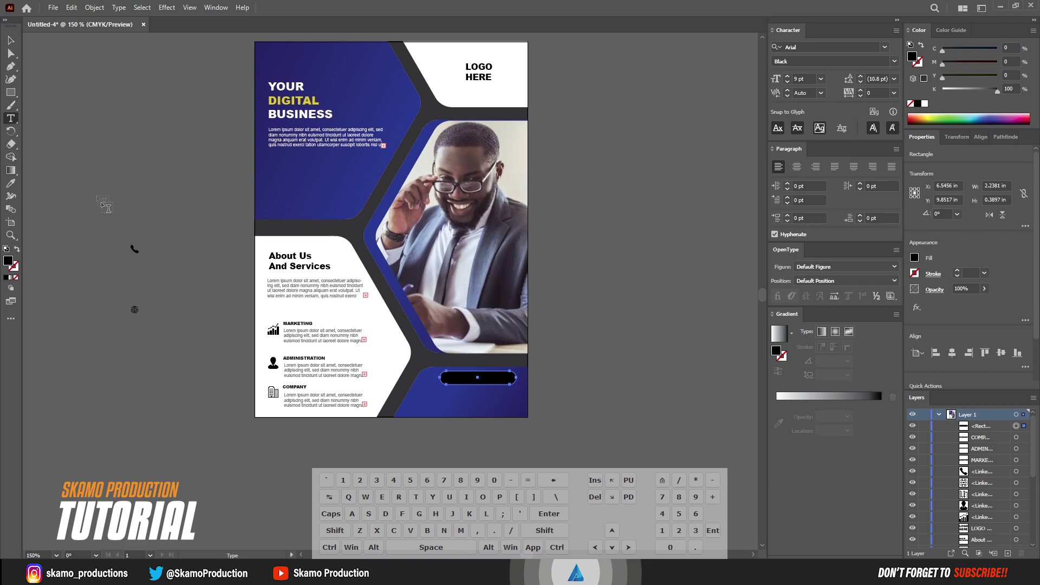
Create a white 11 pt 'CONTACT' text line on the pasteboard
{"action": "left_click", "coordinate": [82, 168]}
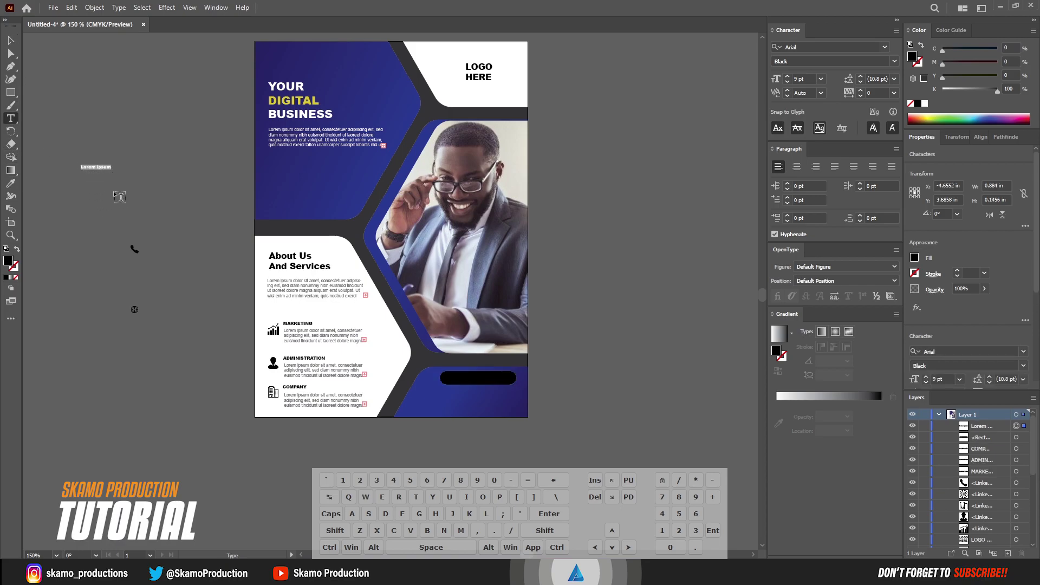
{"action": "type", "text": "CO"}
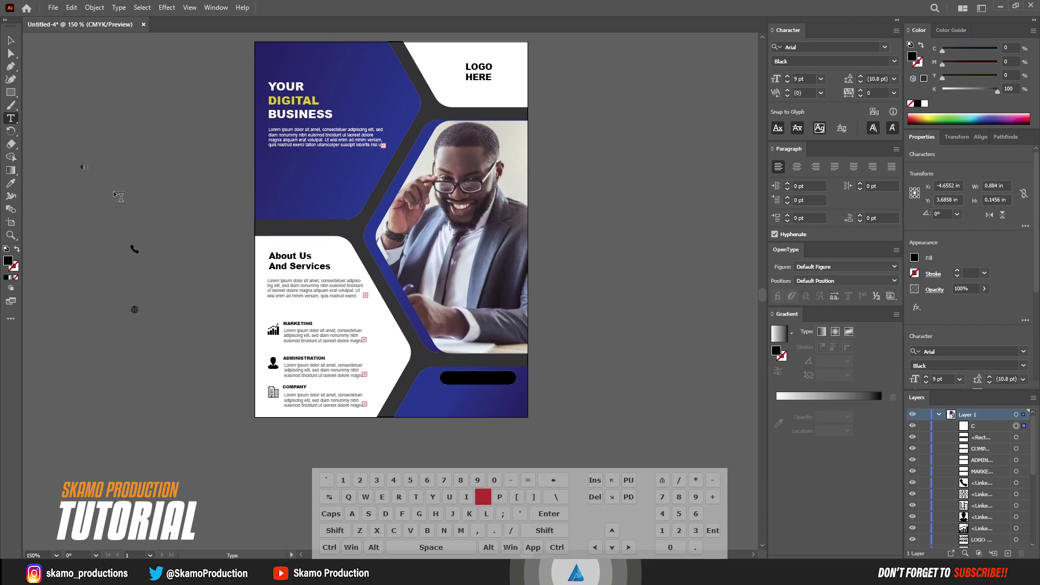
{"action": "type", "text": "NTACT"}
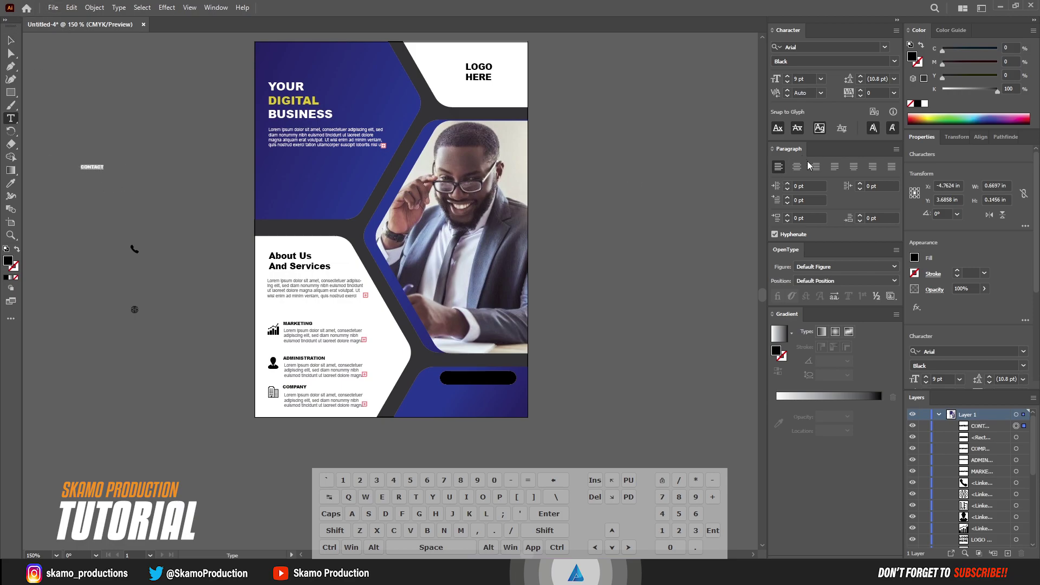
{"action": "left_click", "coordinate": [925, 104]}
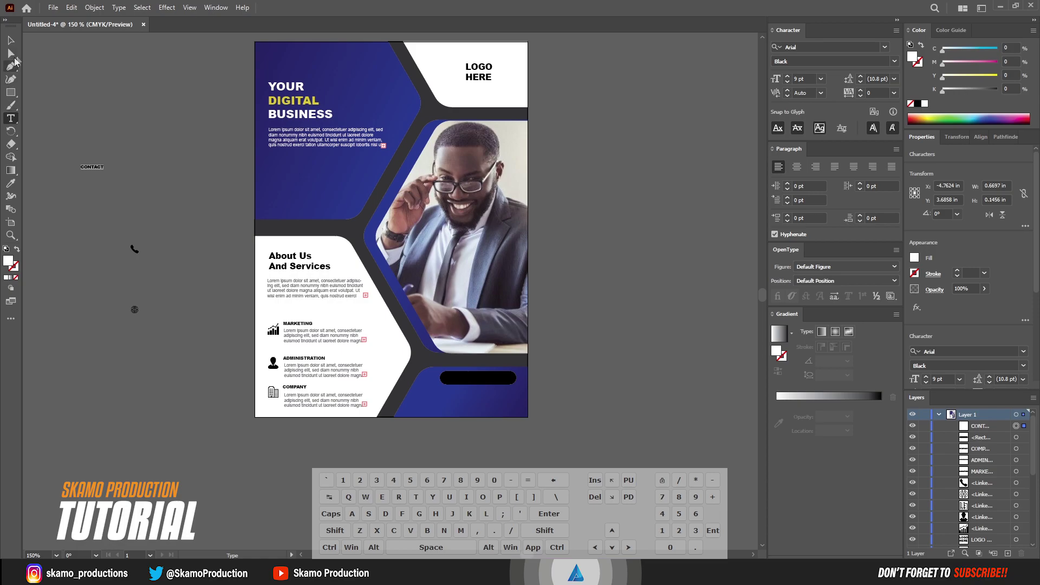
{"action": "left_click", "coordinate": [820, 79]}
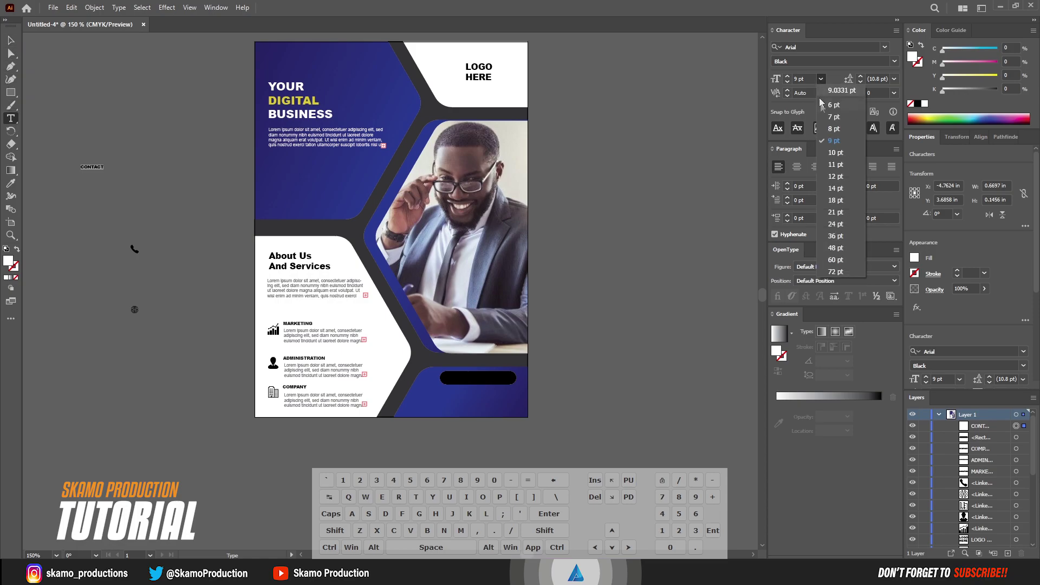
{"action": "left_click", "coordinate": [839, 163]}
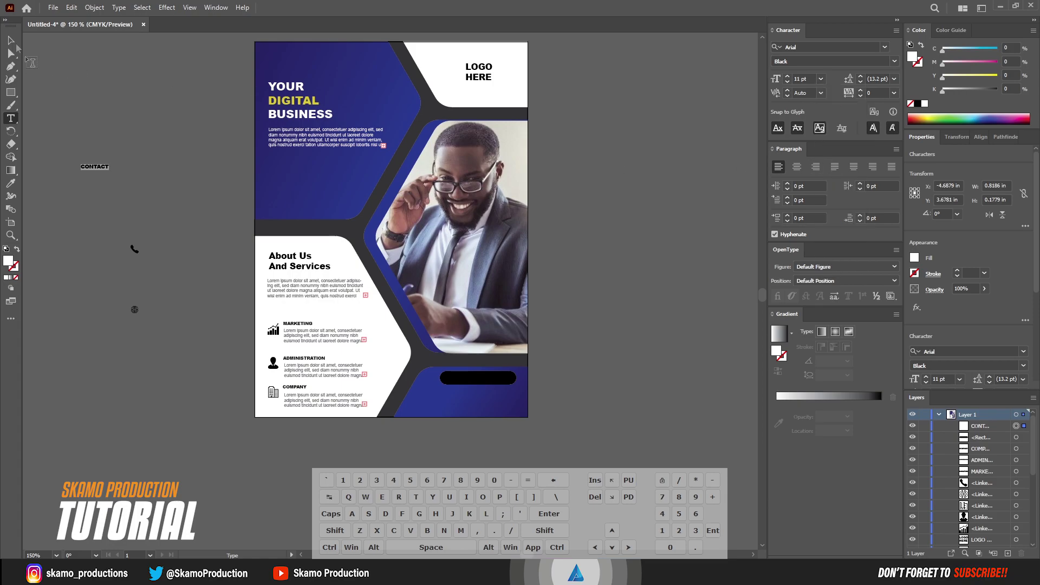
{"action": "key", "text": "Escape"}
Place CONTACT on the black pill, narrow the pill to about 1.37 in, and centre the text
{"action": "left_click_drag", "start_coordinate": [107, 174], "coordinate": [505, 379]}
{"action": "left_click", "coordinate": [513, 379]}
{"action": "left_click_drag", "start_coordinate": [441, 377], "coordinate": [458, 378]}
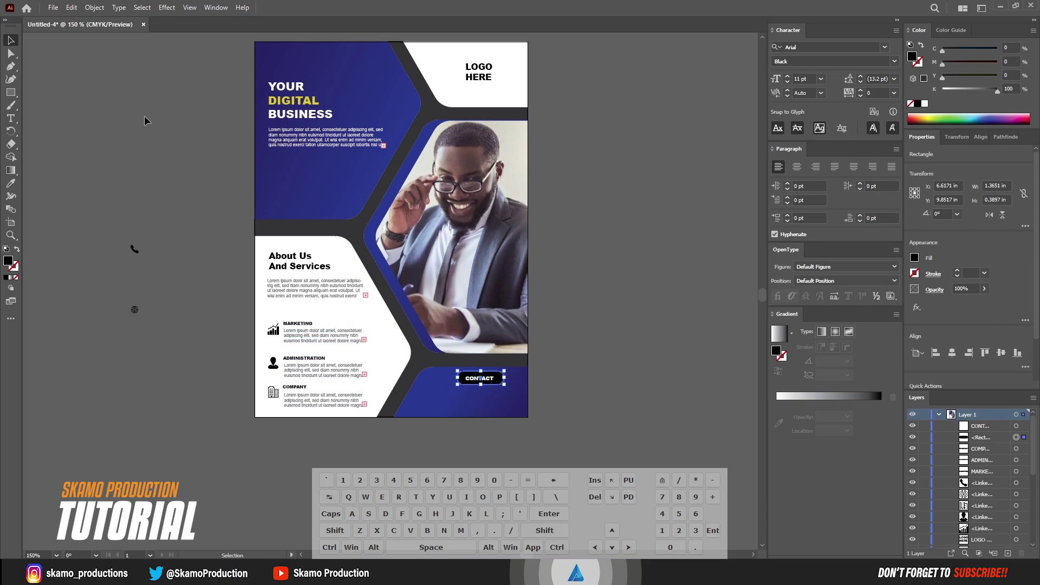
{"action": "left_click", "coordinate": [596, 408]}
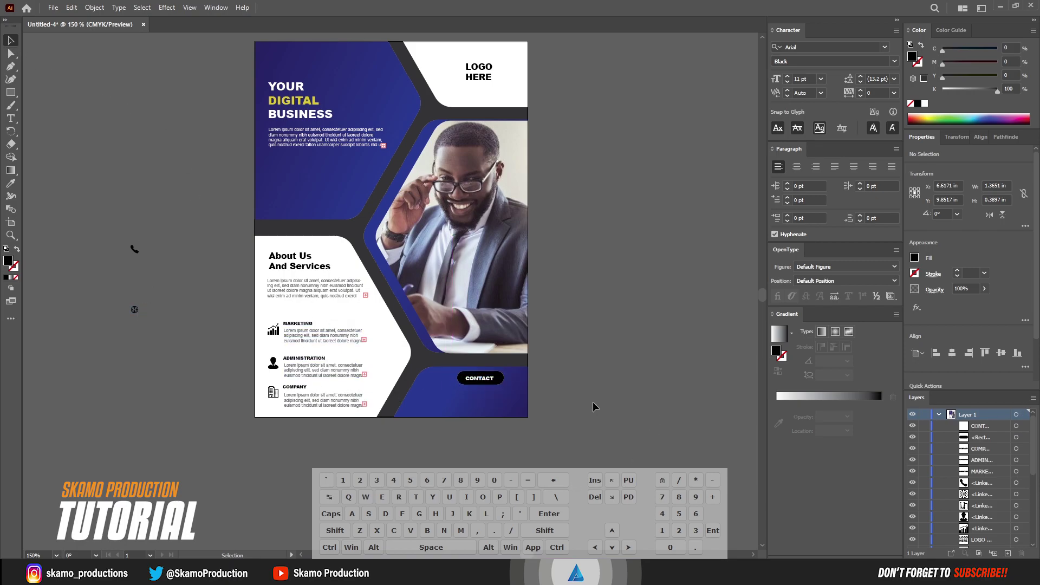
{"action": "left_click", "coordinate": [483, 379]}
{"action": "key", "text": "Right"}
{"action": "key", "text": "Up"}
{"action": "left_click", "coordinate": [595, 373]}
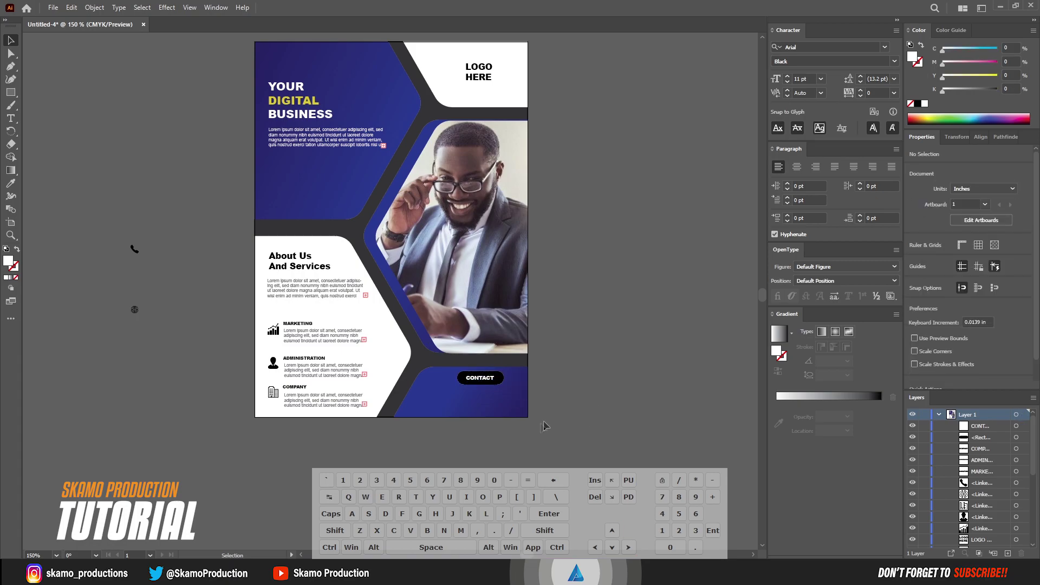
Draw a small square below the CONTACT button and nudge it up
{"action": "left_click_drag", "start_coordinate": [150, 307], "coordinate": [116, 321]}
{"action": "key", "text": "m"}
{"action": "mouse_move", "coordinate": [110, 136]}
{"action": "left_mouse_down"}
{"action": "mouse_move", "coordinate": [112, 152]}
{"action": "mouse_move", "coordinate": [503, 450]}
{"action": "mouse_move", "coordinate": [505, 399]}
{"action": "mouse_move", "coordinate": [523, 404]}
{"action": "mouse_move", "coordinate": [515, 395]}
{"action": "mouse_move", "coordinate": [515, 410]}
{"action": "left_mouse_up"}
{"action": "left_click", "coordinate": [11, 40]}
{"action": "key", "text": "shift"}
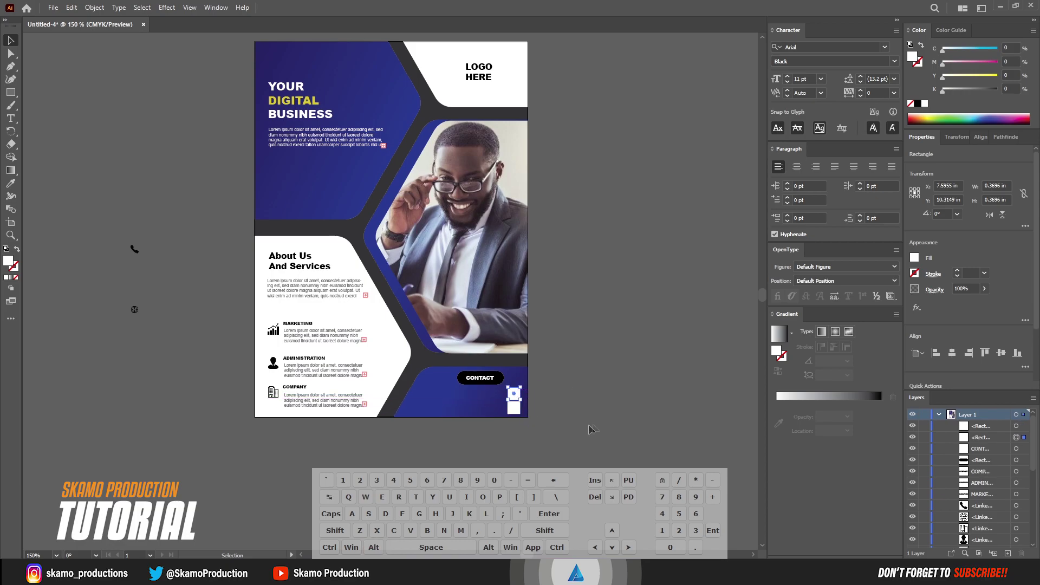
{"action": "key", "text": "Up"}
{"action": "key", "text": "Up"}
{"action": "key", "text": "Up"}
{"action": "key", "text": "Up"}
{"action": "key", "text": "Up"}
{"action": "key", "text": "Up"}
{"action": "left_click", "coordinate": [176, 335]}
Move the phone icon onto the square and bring it to the front
{"action": "left_click_drag", "start_coordinate": [135, 249], "coordinate": [516, 396]}
{"action": "right_click", "coordinate": [516, 395]}
{"action": "mouse_move", "coordinate": [572, 325]}
{"action": "left_click", "coordinate": [659, 323]}
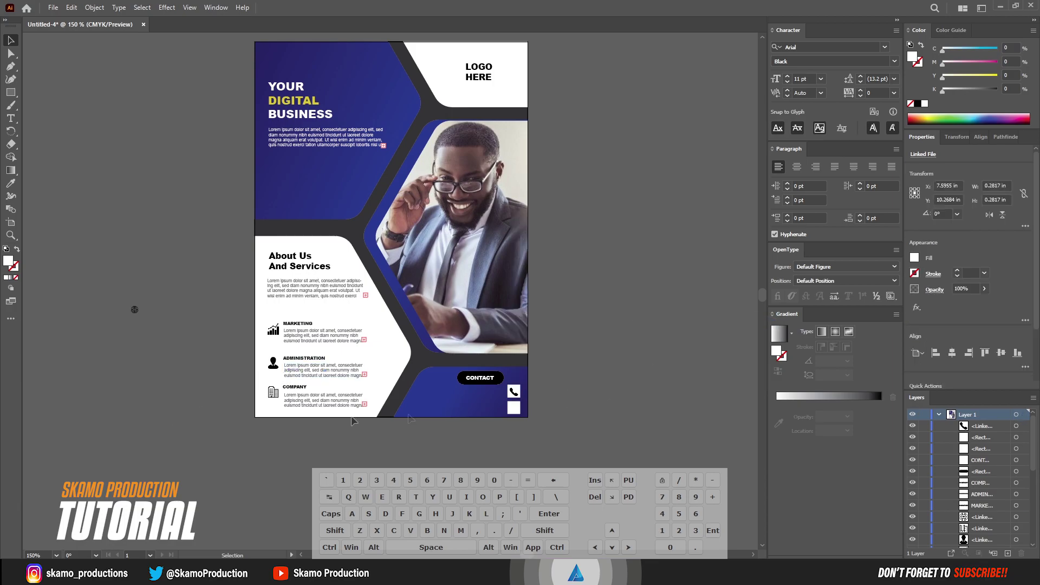
{"action": "key", "text": "Up"}
{"action": "left_click", "coordinate": [583, 412]}
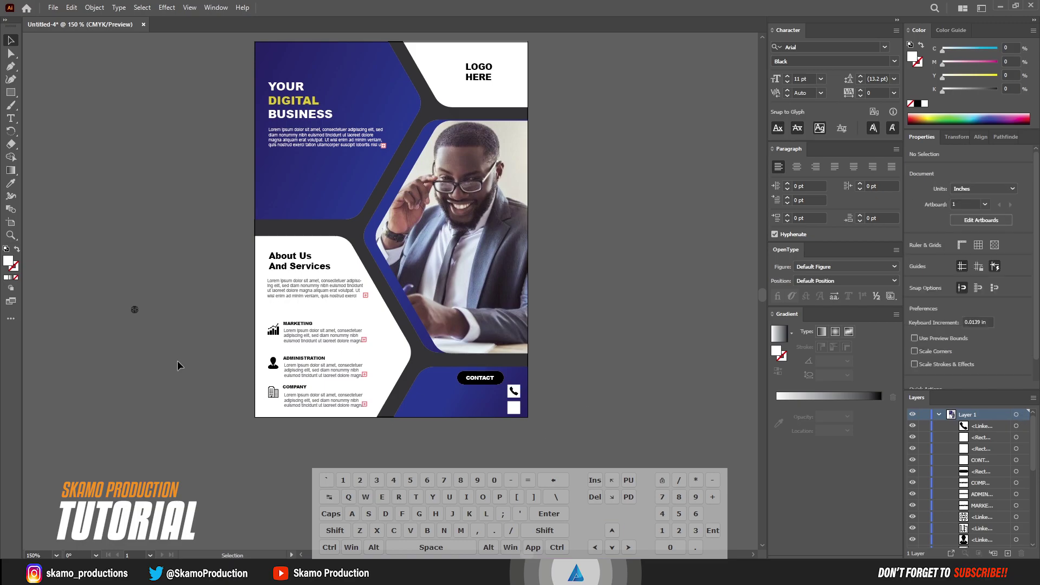
Move the globe icon into the bottom-right white box and bring it to the front
{"action": "left_click", "coordinate": [135, 311]}
{"action": "left_click_drag", "start_coordinate": [135, 311], "coordinate": [514, 412]}
{"action": "right_click", "coordinate": [513, 411]}
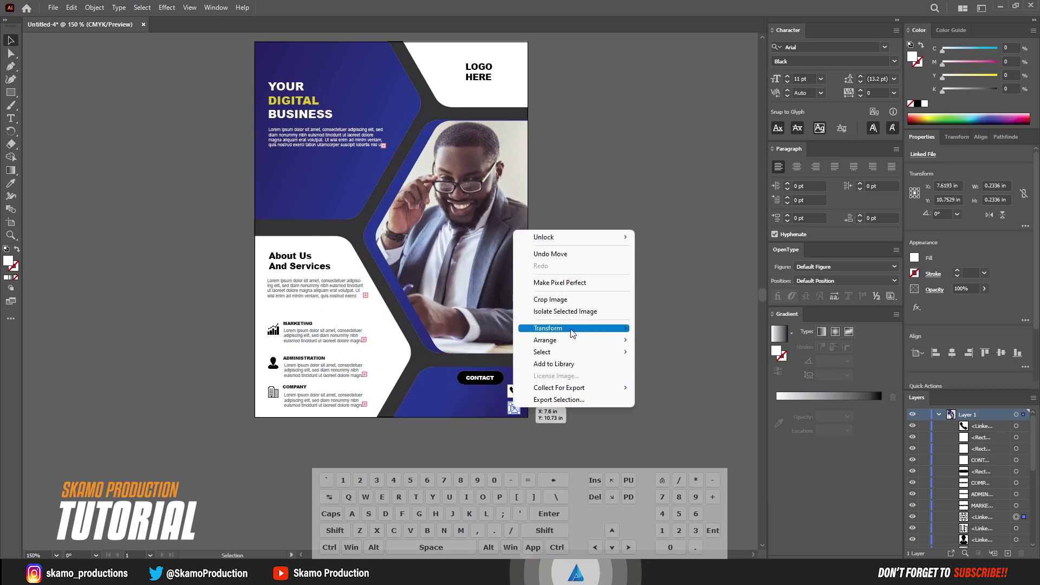
{"action": "mouse_move", "coordinate": [588, 342]}
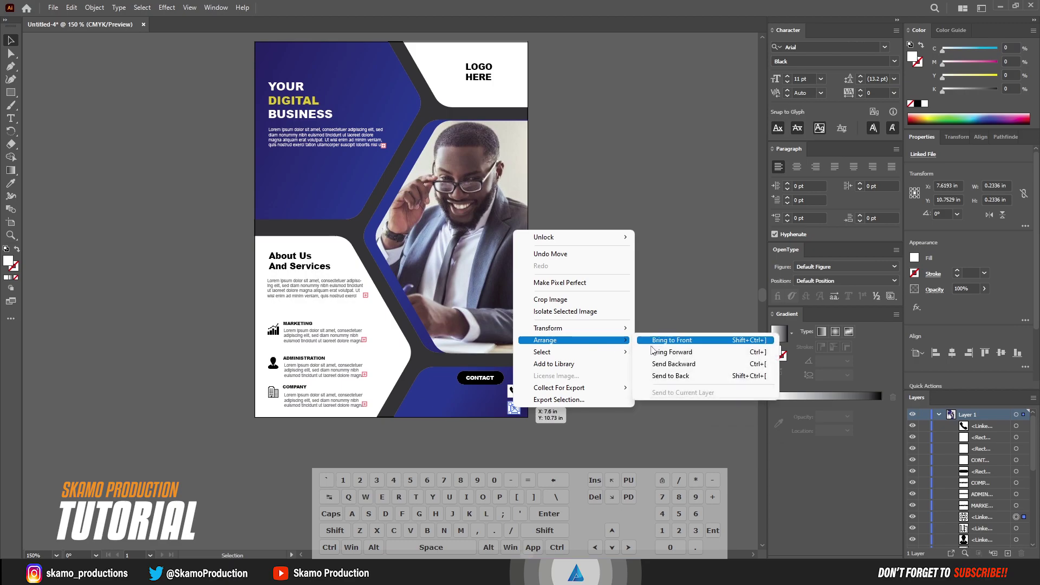
{"action": "left_click", "coordinate": [653, 342]}
{"action": "left_click", "coordinate": [576, 411]}
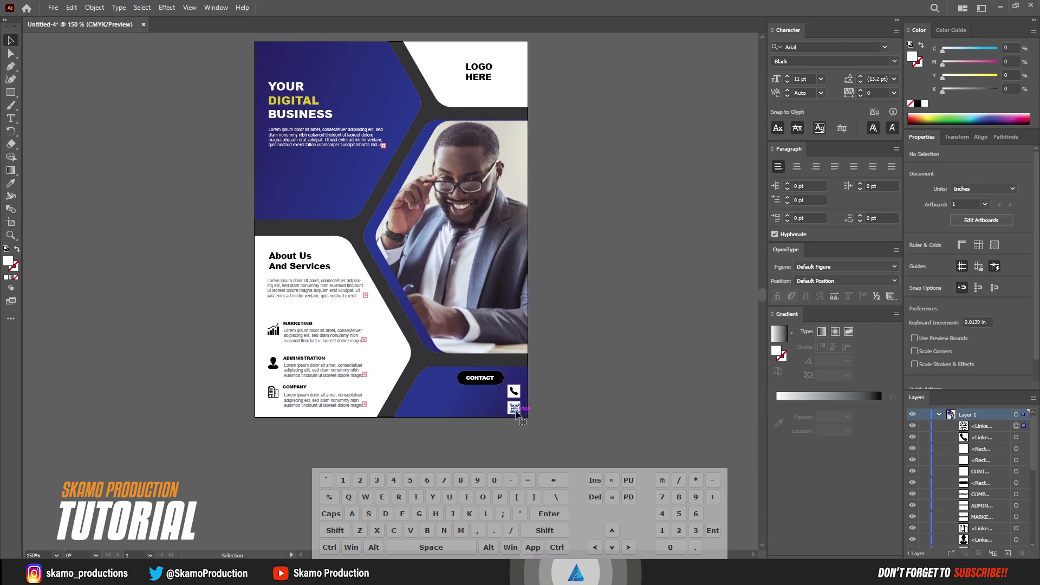
{"action": "left_click", "coordinate": [515, 412]}
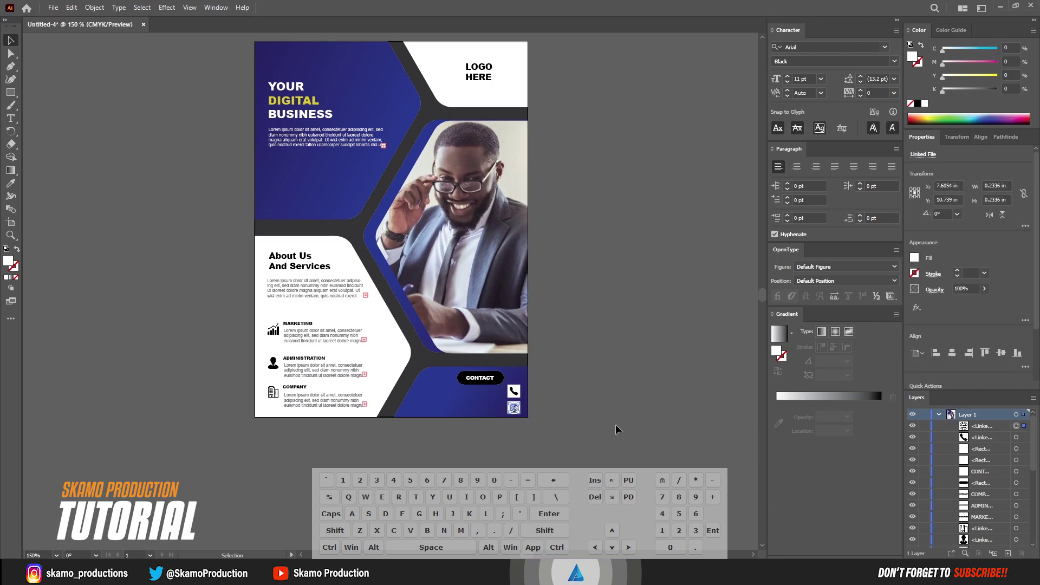
{"action": "left_click", "coordinate": [613, 432]}
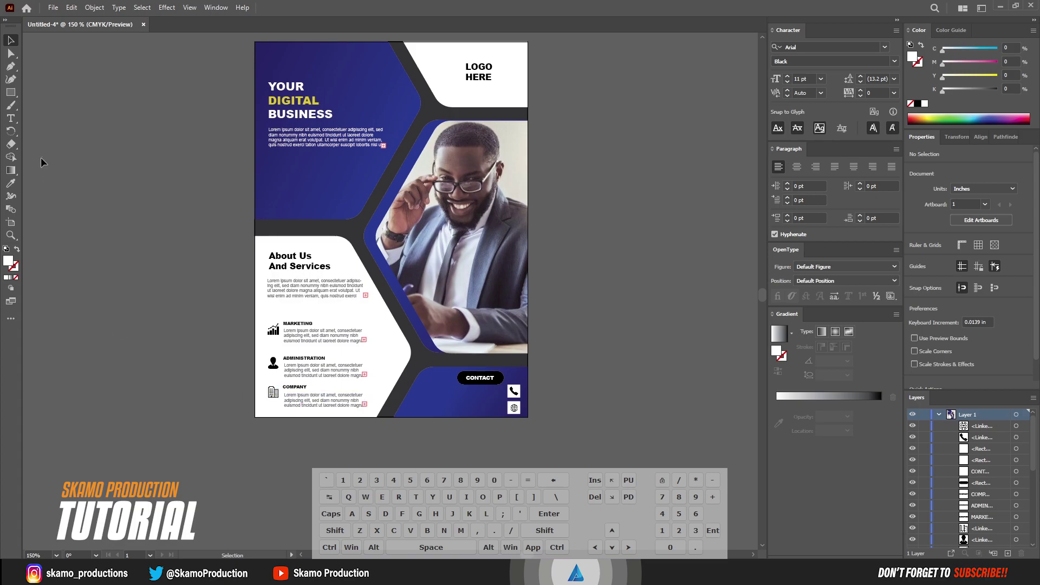
{"action": "left_click", "coordinate": [10, 118]}
{"action": "left_click", "coordinate": [68, 264]}
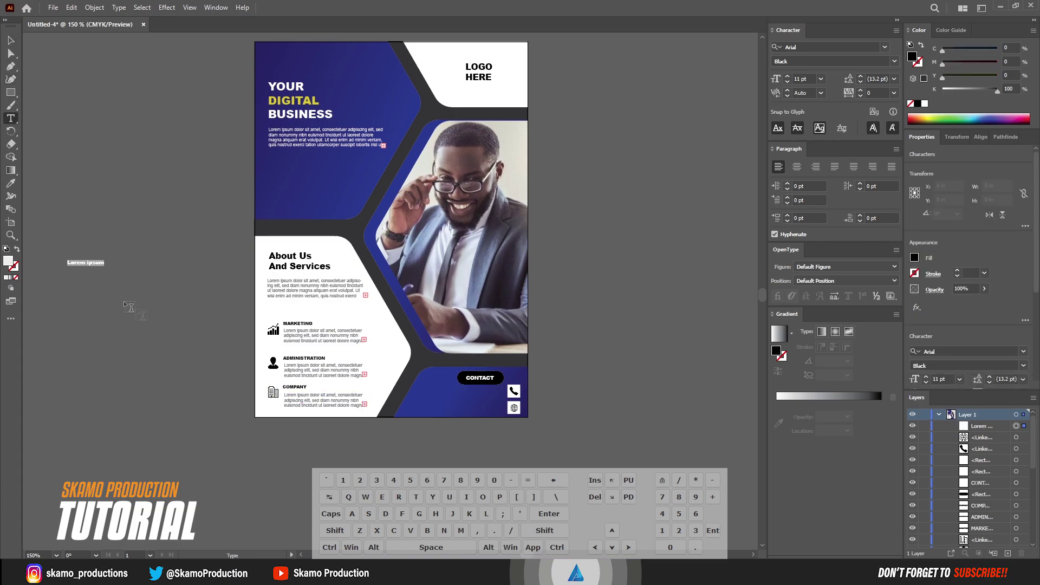
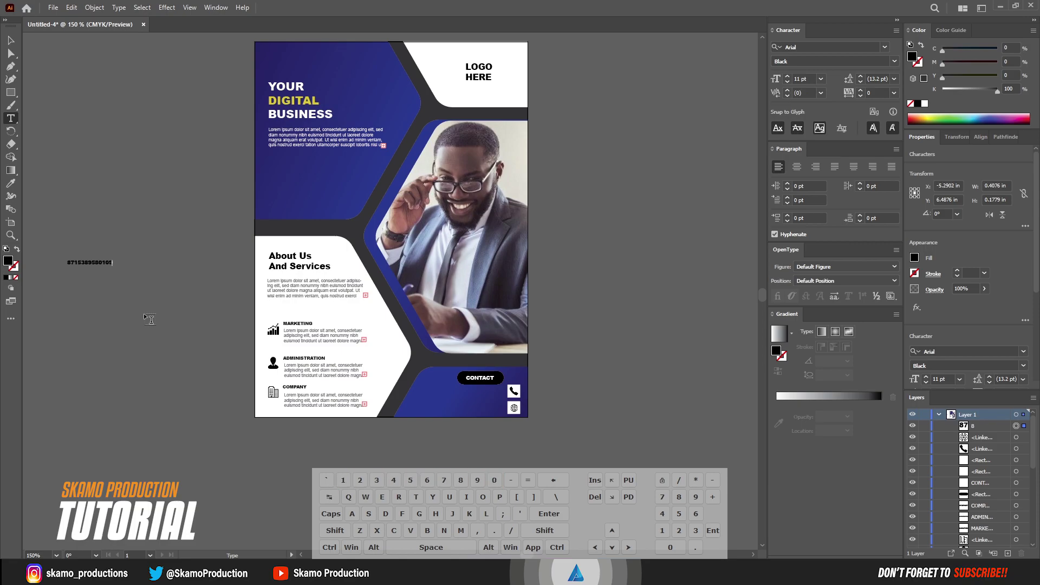
{"action": "left_click_drag", "start_coordinate": [112, 261], "coordinate": [52, 255]}
{"action": "left_click", "coordinate": [924, 103]}
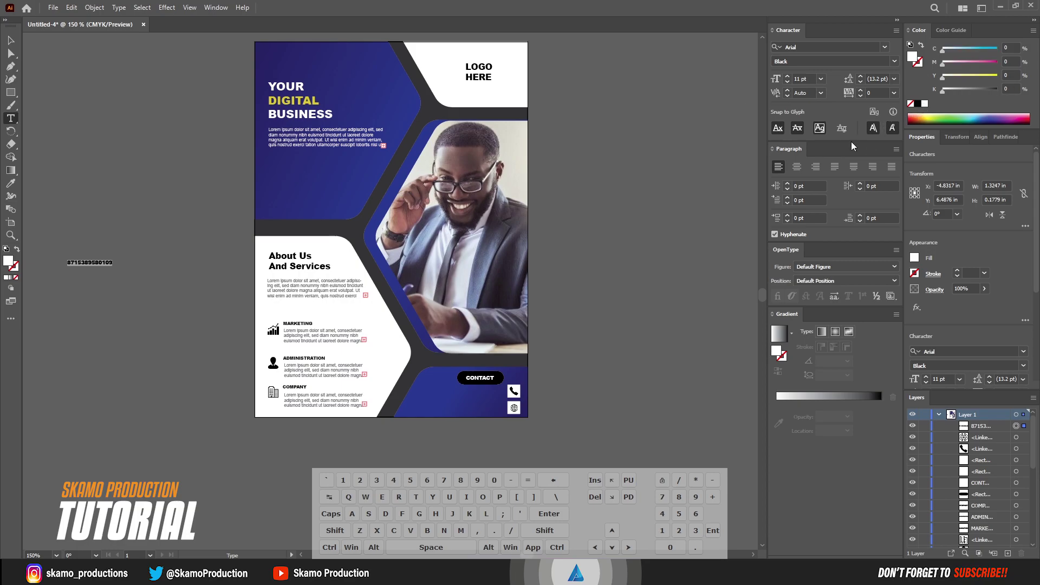
{"action": "left_click", "coordinate": [10, 40]}
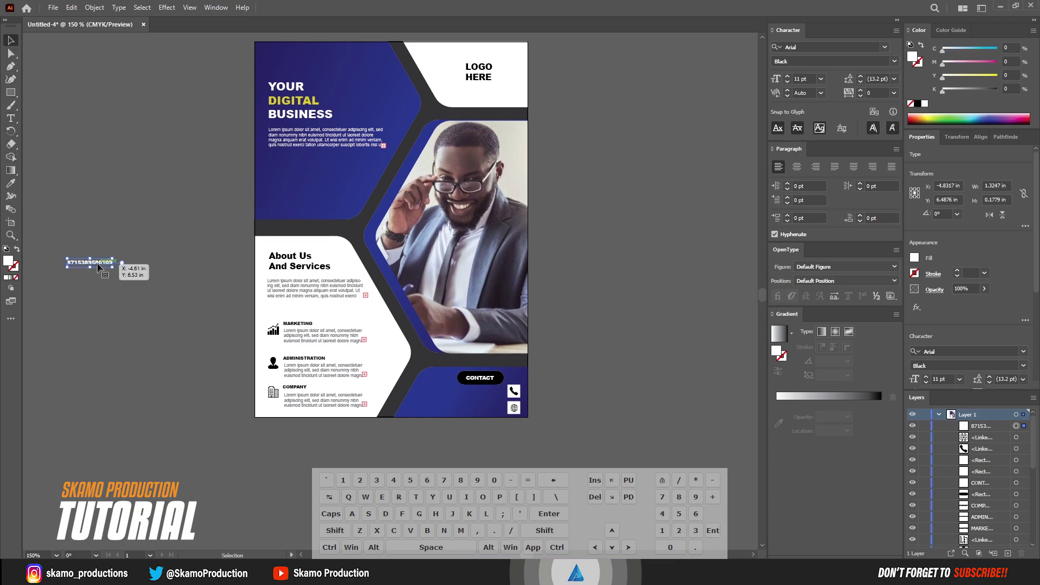
{"action": "left_click_drag", "start_coordinate": [95, 263], "coordinate": [490, 402]}
{"action": "left_click", "coordinate": [12, 118]}
{"action": "left_click", "coordinate": [65, 187]}
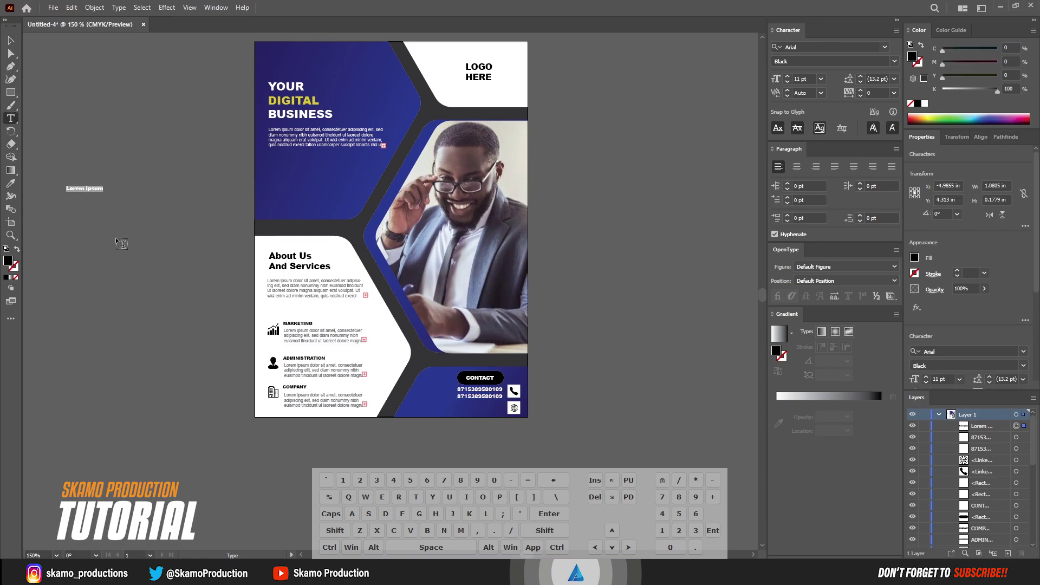
{"action": "type", "text": "www.ypurwebsite.com"}
Make the website text white and place it on the flyer's bottom strip
{"action": "left_click_drag", "start_coordinate": [140, 186], "coordinate": [20, 187]}
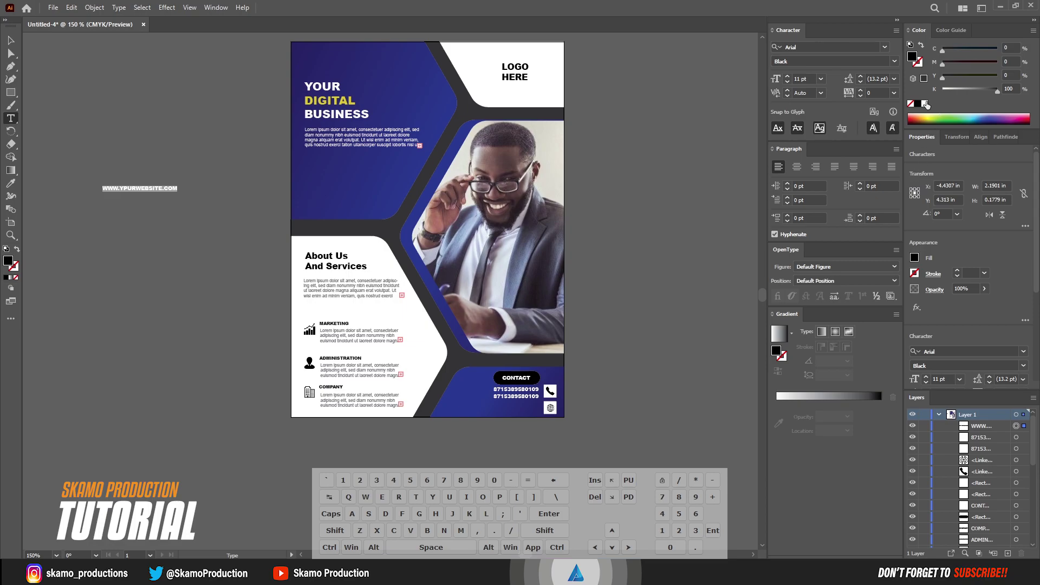
{"action": "left_click", "coordinate": [926, 104]}
{"action": "left_click", "coordinate": [11, 40]}
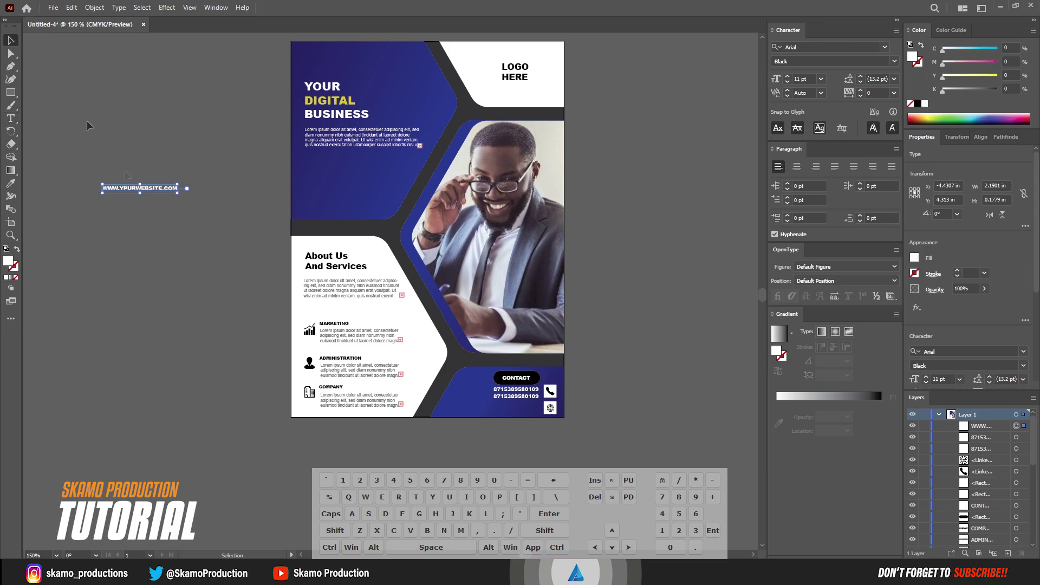
{"action": "left_click_drag", "start_coordinate": [155, 189], "coordinate": [519, 407]}
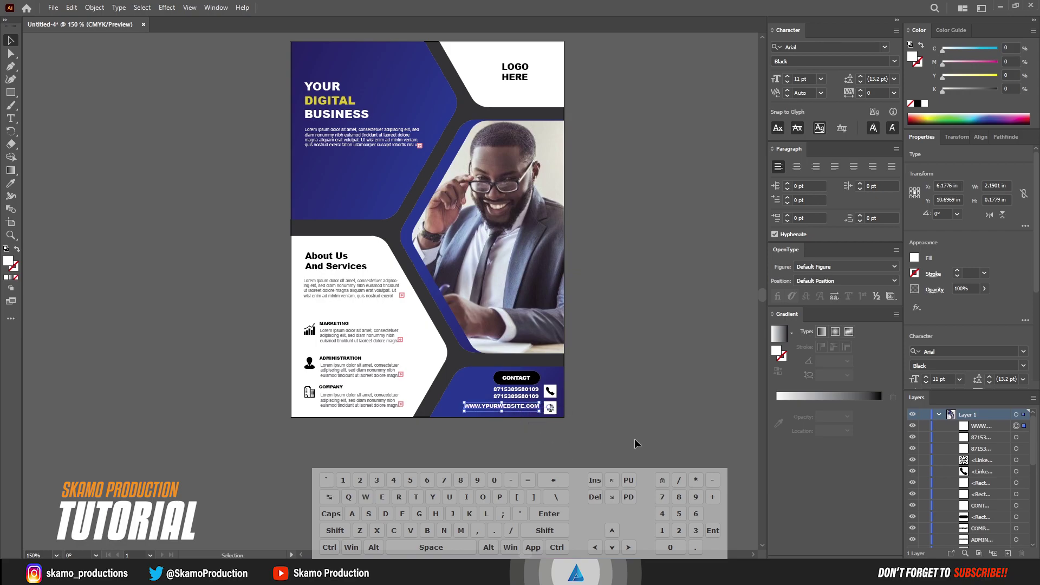
{"action": "key", "text": "Down"}
{"action": "key", "text": "Down"}
{"action": "left_click", "coordinate": [193, 153]}
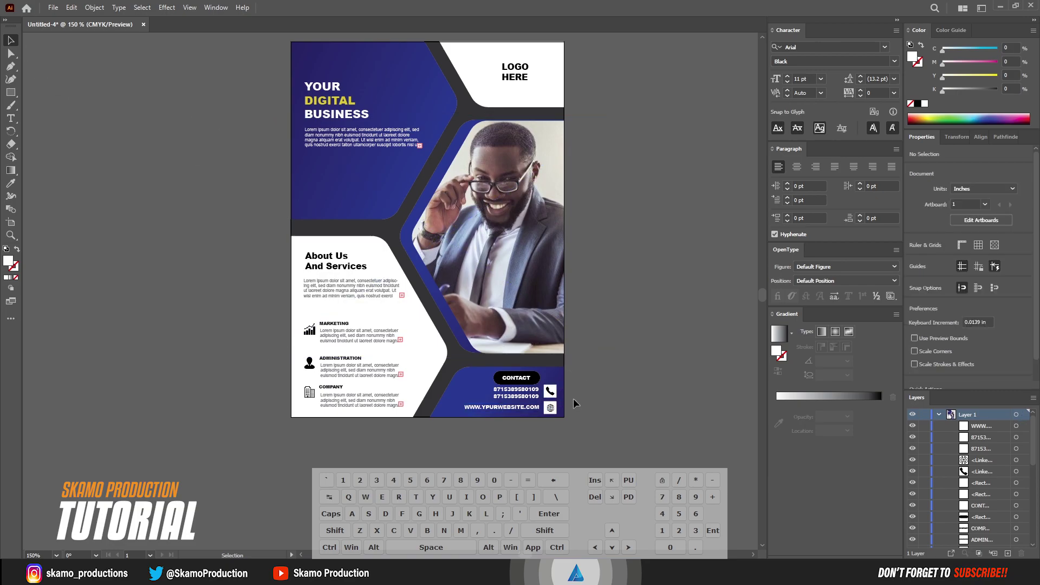
Shift both phone number lines slightly lower
{"action": "left_click_drag", "start_coordinate": [487, 389], "coordinate": [507, 401]}
{"action": "key", "text": "Down"}
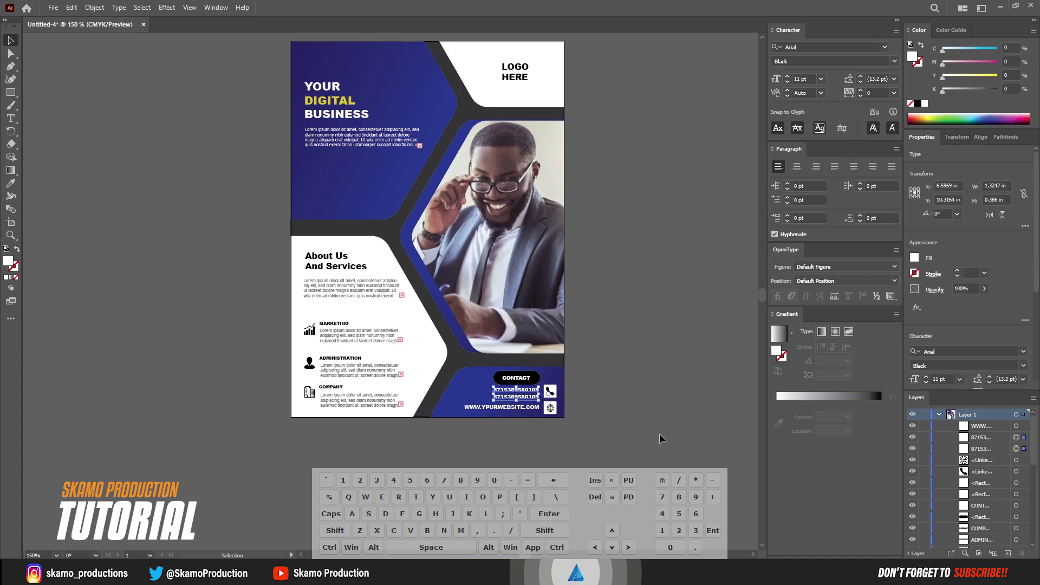
{"action": "left_click", "coordinate": [666, 426]}
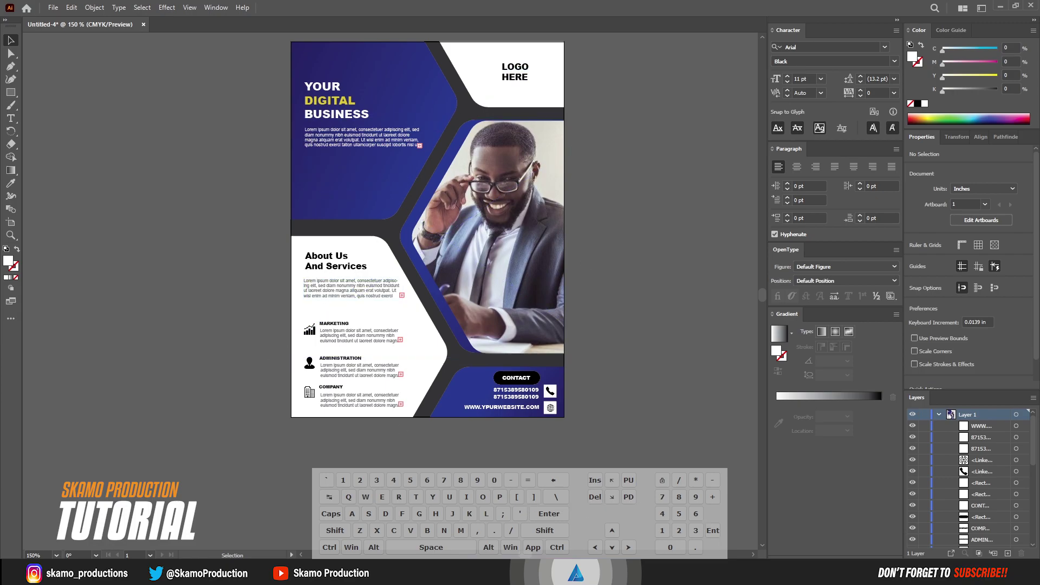
Place a person icon from the icon library, scale it down proportionally, and position it beside LOGO HERE
{"action": "left_click", "coordinate": [524, 572]}
{"action": "scroll", "coordinate": [933, 487], "scroll_direction": "down", "scroll_amount": 4}
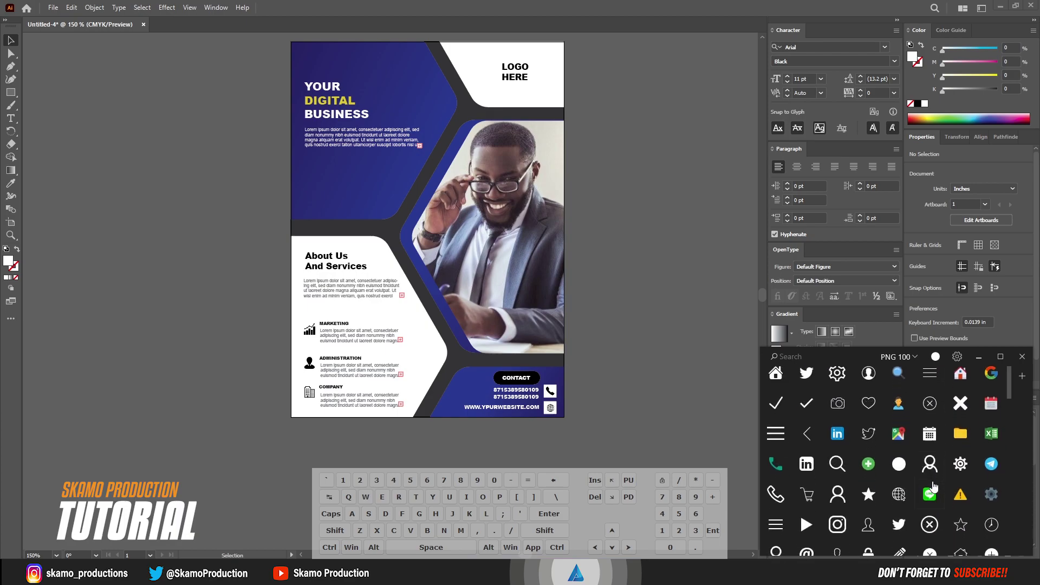
{"action": "left_click_drag", "start_coordinate": [899, 397], "coordinate": [460, 180]}
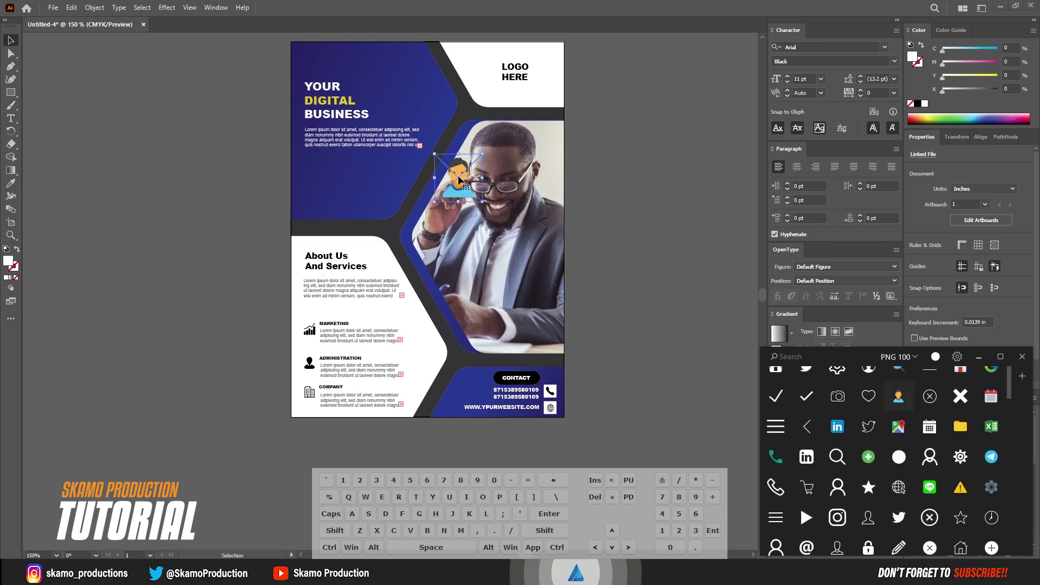
{"action": "left_click", "coordinate": [979, 358]}
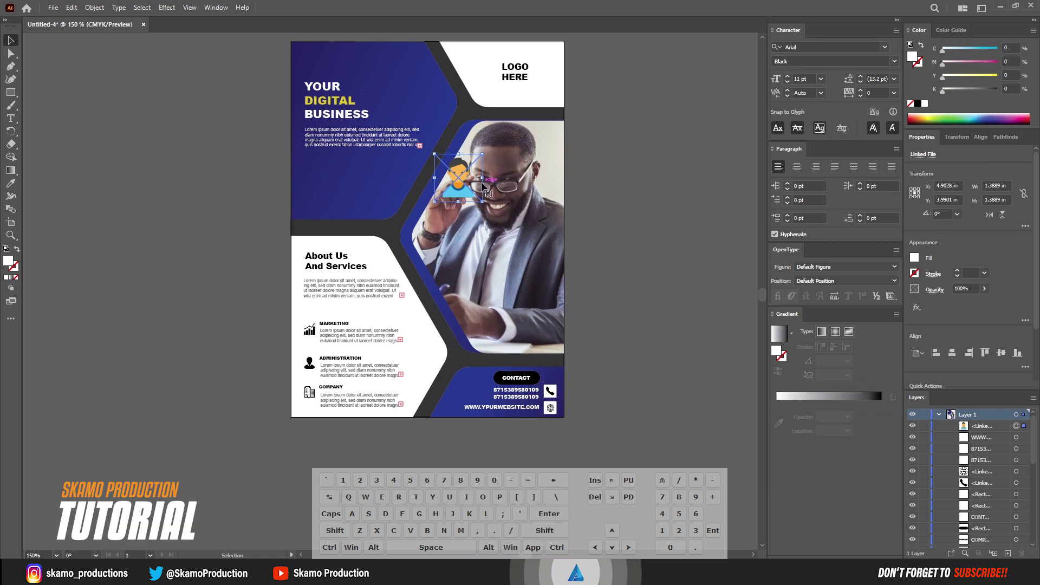
{"action": "left_click_drag", "start_coordinate": [482, 178], "coordinate": [488, 76]}
{"action": "key", "text": "shift"}
{"action": "key", "text": "Right"}
{"action": "key", "text": "Right"}
{"action": "key", "text": "Right"}
{"action": "key", "text": "Up"}
{"action": "key", "text": "Up"}
{"action": "key", "text": "Up"}
{"action": "key", "text": "Up"}
{"action": "key", "text": "Right"}
{"action": "left_click", "coordinate": [190, 127]}
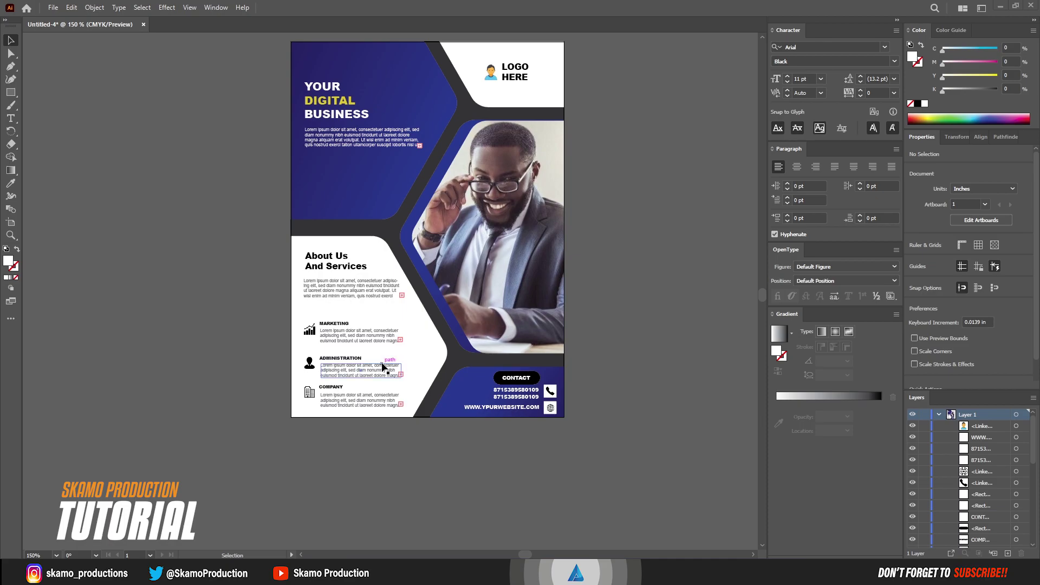
Zoom the view to 200% and pan so the whole flyer is centred
{"action": "left_click", "coordinate": [56, 555]}
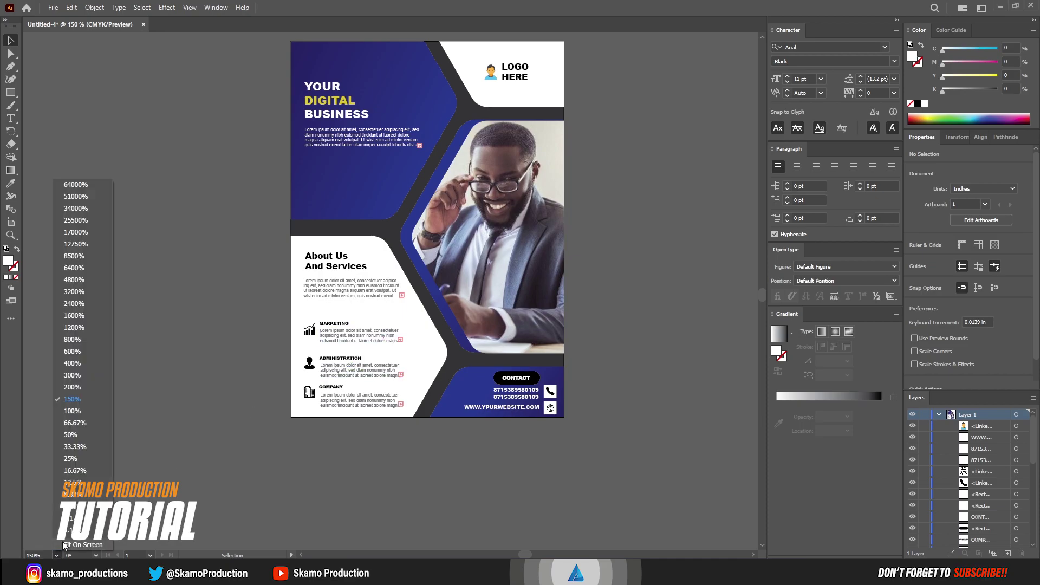
{"action": "left_click", "coordinate": [68, 386]}
{"action": "left_click_drag", "start_coordinate": [458, 263], "coordinate": [432, 348]}
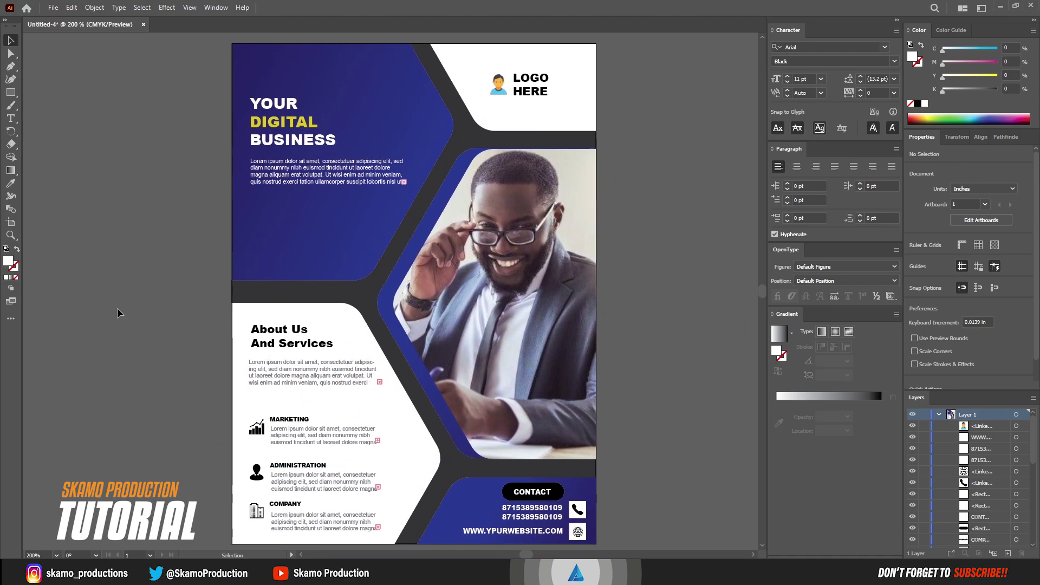